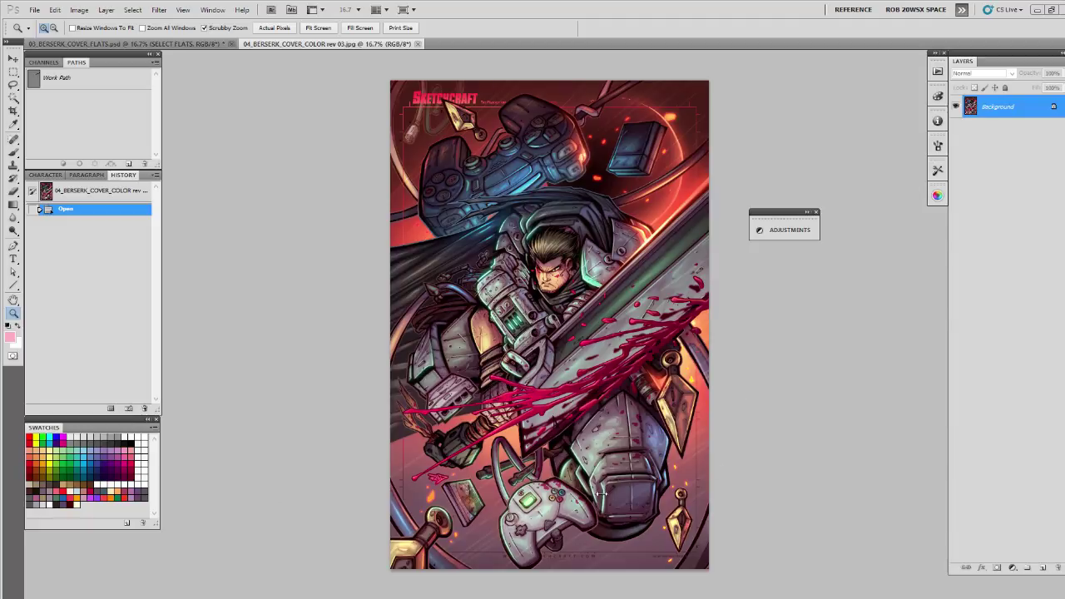
# Examine the finished colour cover up close around the figure and sword, and return to the full view
pyautogui.click(591, 351)
pyautogui.click(590, 351)
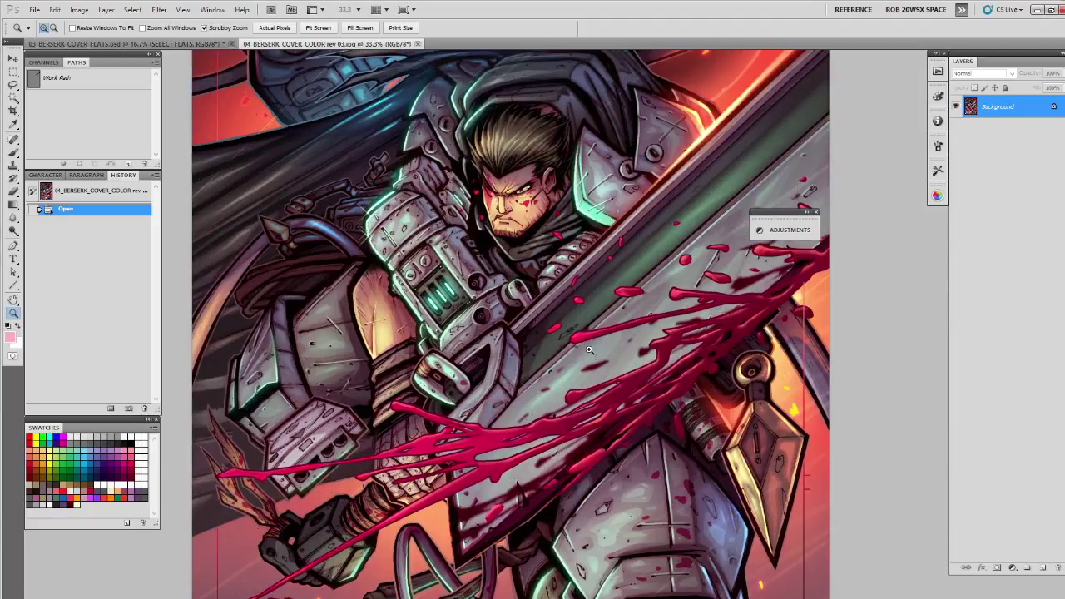
pyautogui.moveTo(546, 243); pyautogui.dragTo(546, 440)
pyautogui.click(528, 320)
pyautogui.keyDown('alt'); pyautogui.click(539, 410); pyautogui.keyUp('alt')
pyautogui.keyDown('alt'); pyautogui.click(539, 410); pyautogui.keyUp('alt')
pyautogui.keyDown('alt'); pyautogui.click(539, 411); pyautogui.keyUp('alt')
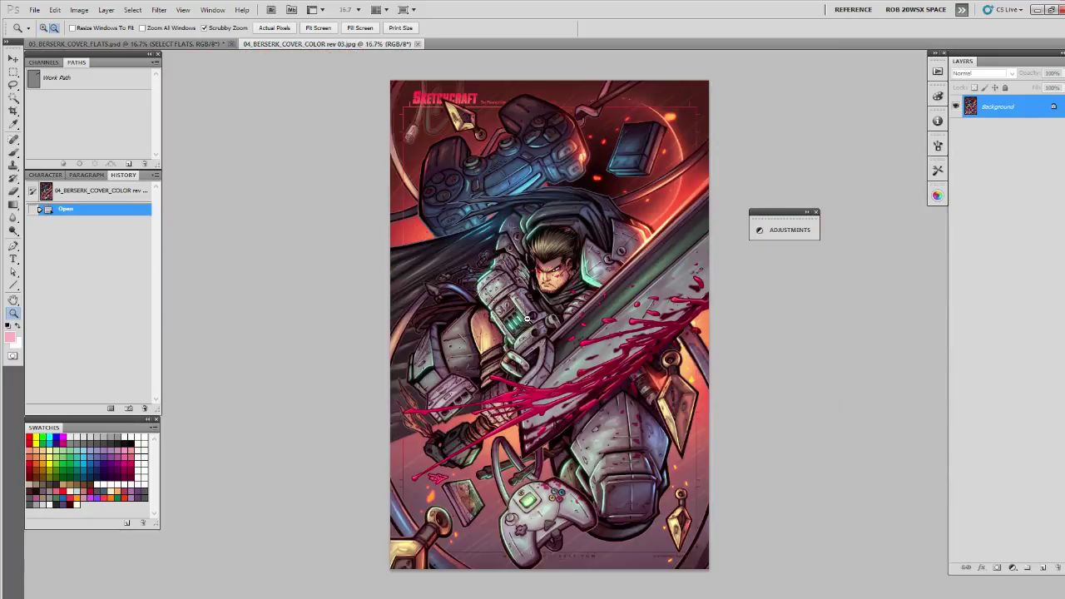
# Switch to 03_BERSERK_COVER_FLATS.psd, then collapse and hide the SELECT FLATS group
pyautogui.click(203, 47)
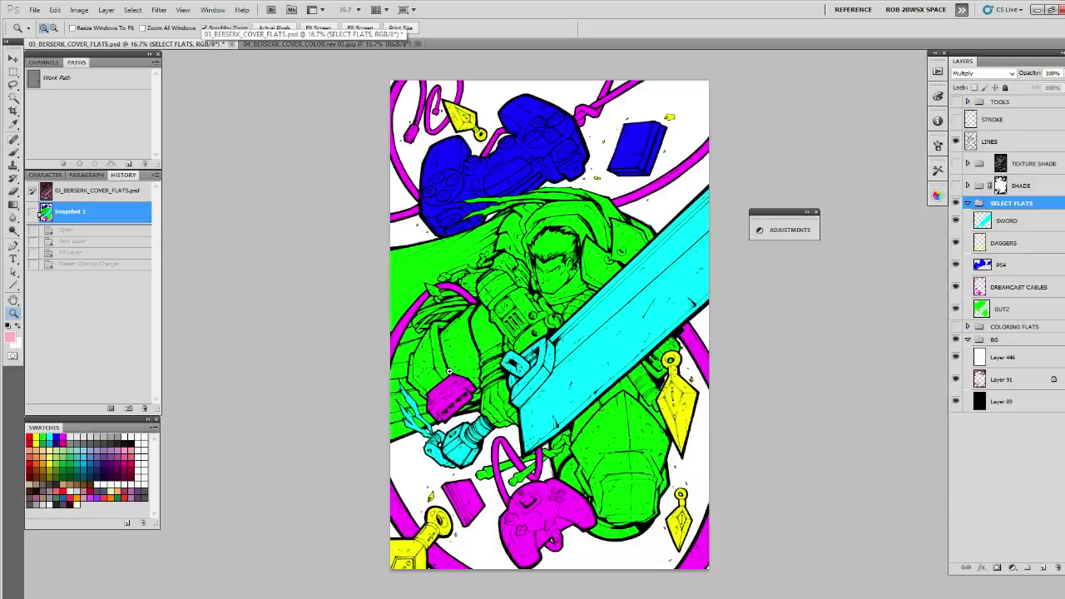
pyautogui.click(966, 203)
pyautogui.click(955, 203)
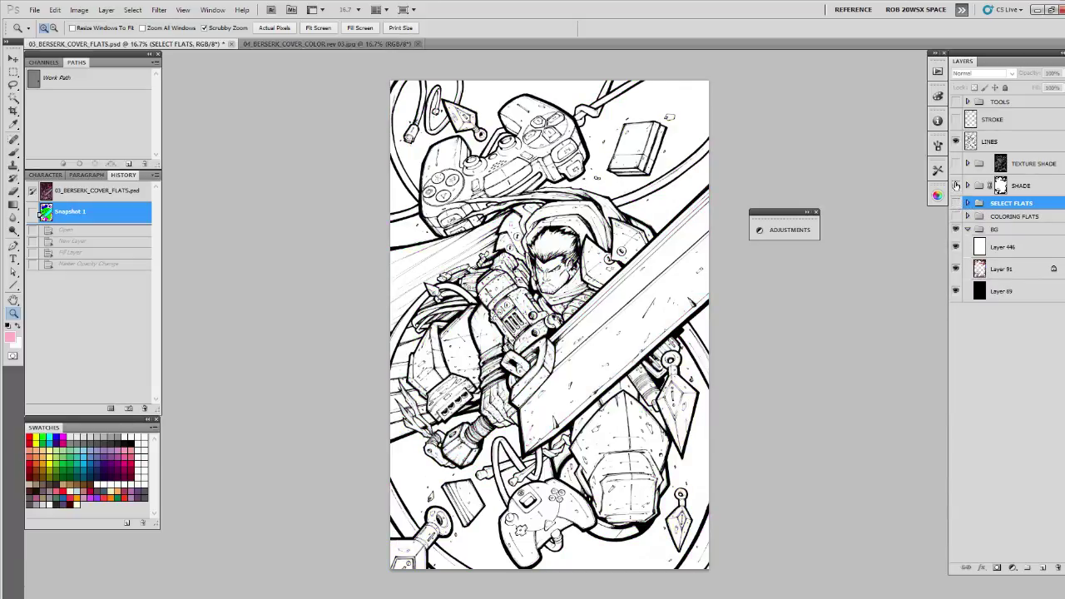
# Make the TEXTURE SHADE group visible and set its opacity to 100%
pyautogui.click(954, 170)
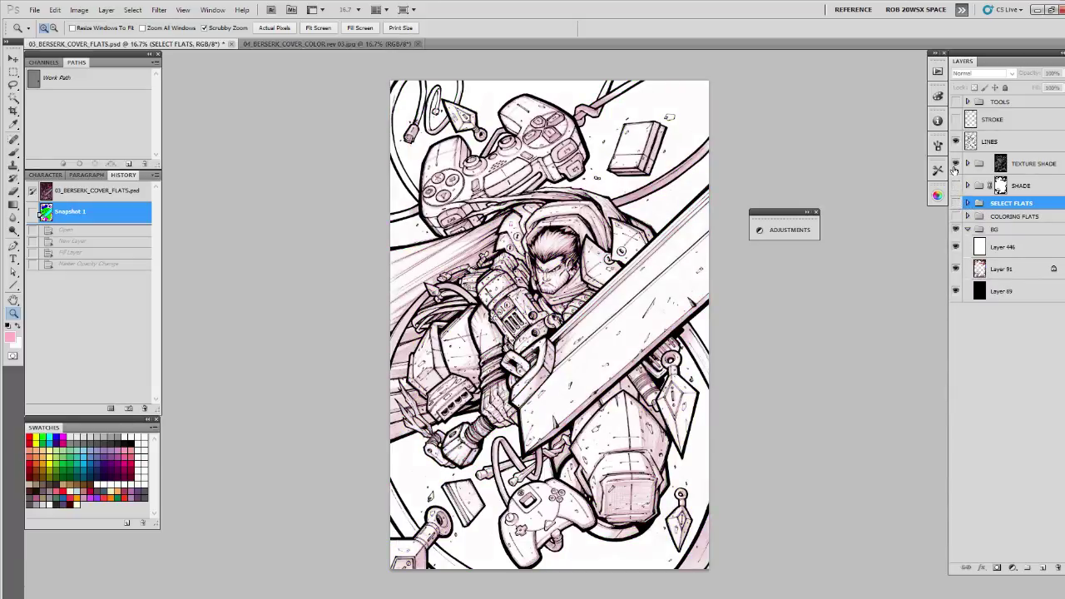
pyautogui.click(1039, 165)
pyautogui.click(1062, 75)
pyautogui.moveTo(1053, 85); pyautogui.dragTo(1063, 85)
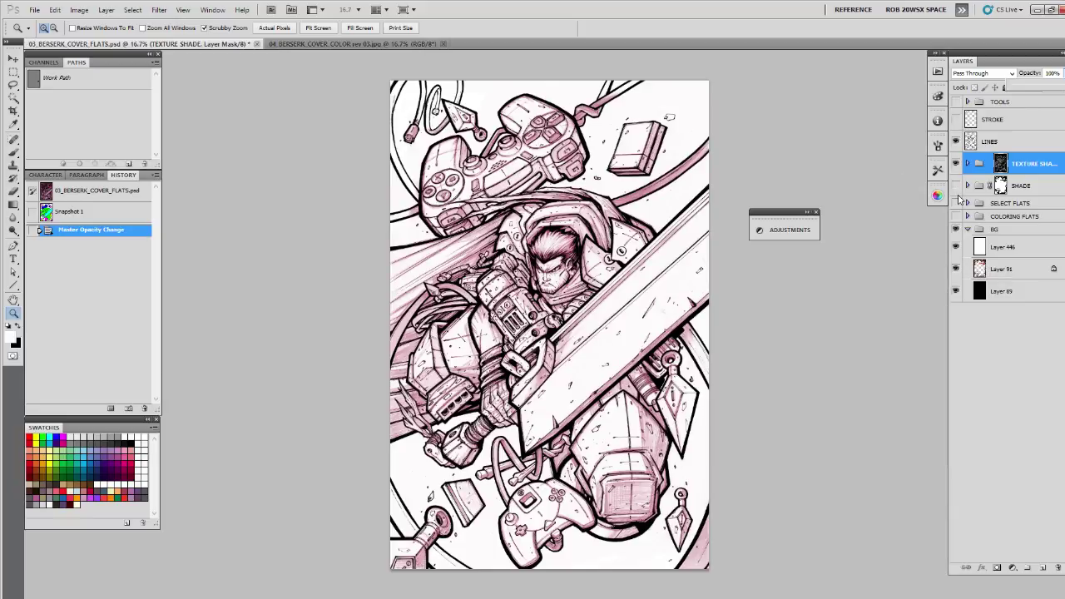
# Show the SELECT FLATS group again and reduce the TEXTURE SHADE group's opacity to 49%
pyautogui.click(956, 204)
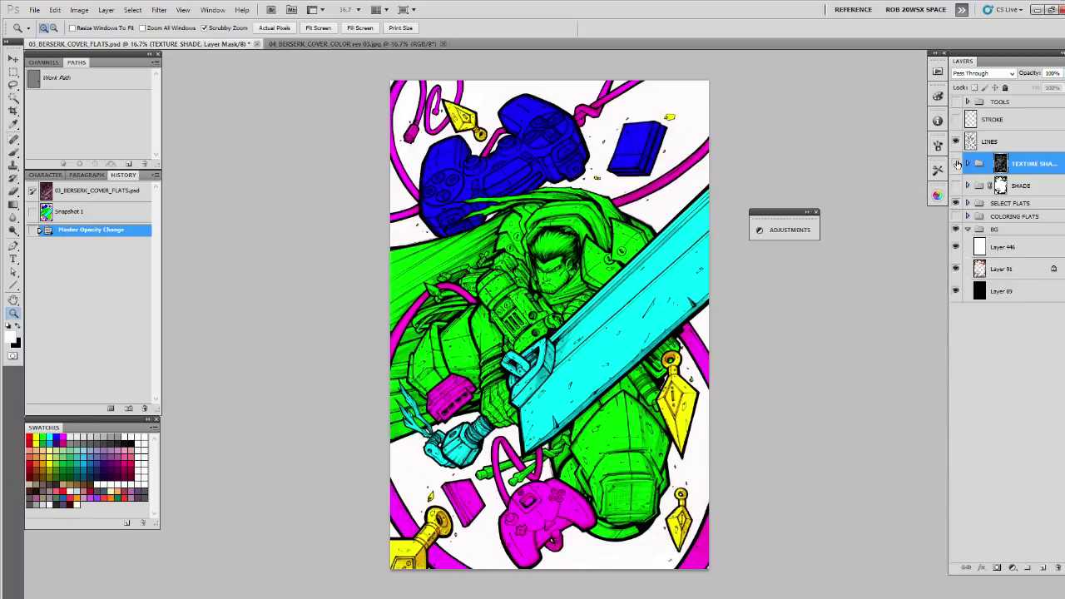
pyautogui.click(955, 163)
pyautogui.click(955, 163)
pyautogui.click(1061, 73)
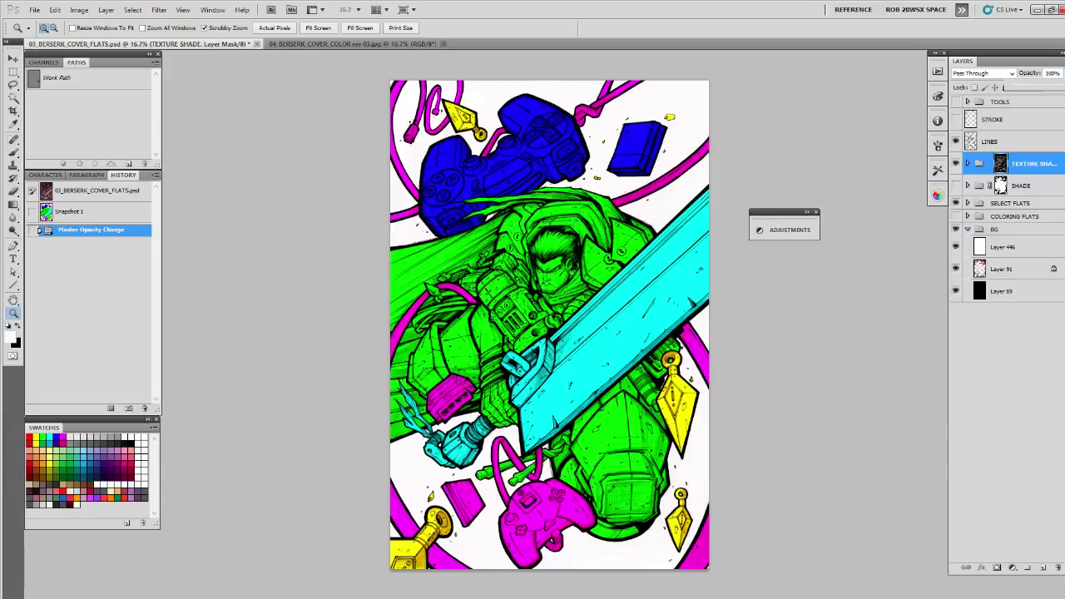
pyautogui.click(1040, 88)
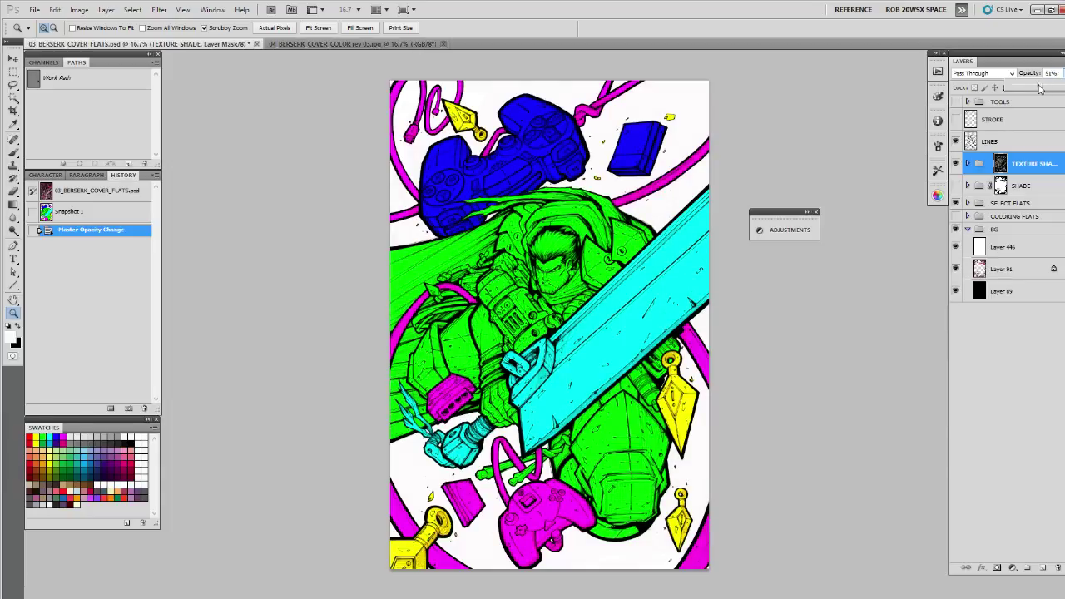
pyautogui.moveTo(1040, 88); pyautogui.dragTo(1039, 88)
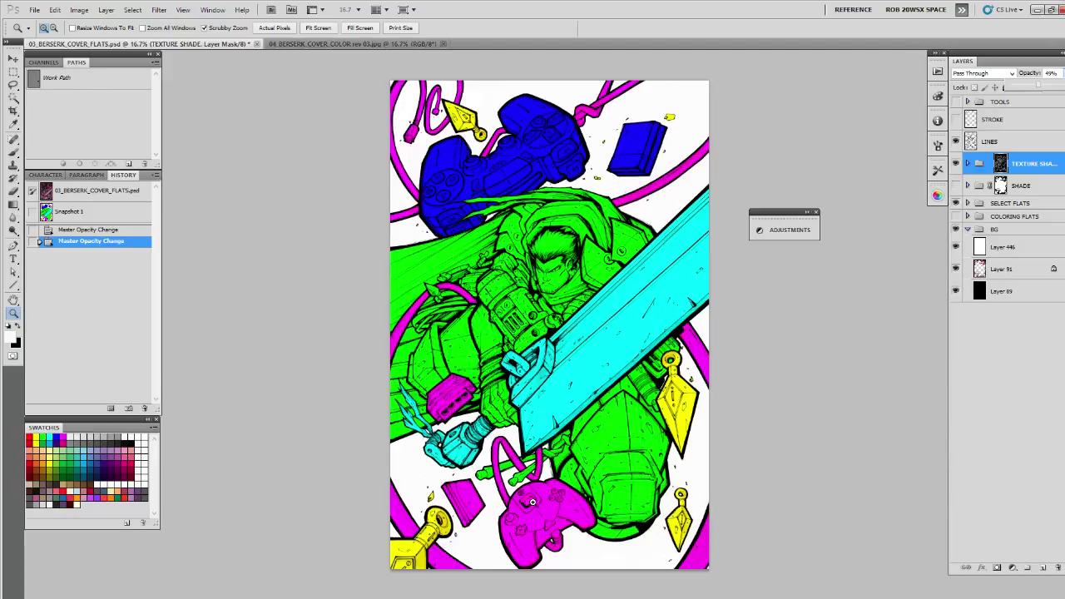
# Expand the SELECT FLATS group and lower the LINES layer's opacity to 52%
pyautogui.click(969, 203)
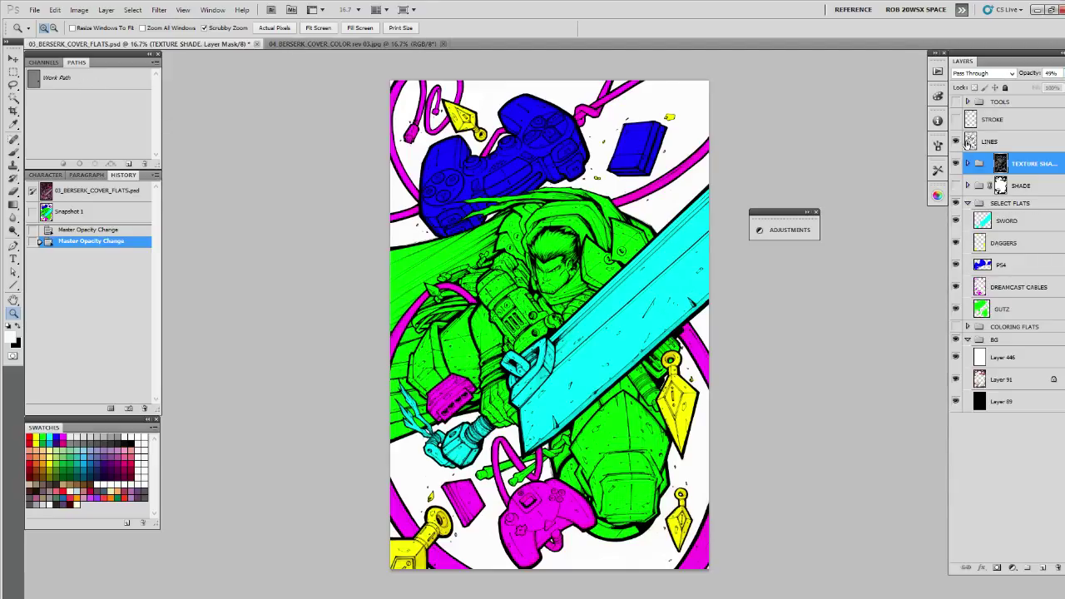
pyautogui.click(955, 141)
pyautogui.click(955, 142)
pyautogui.click(998, 141)
pyautogui.click(1062, 73)
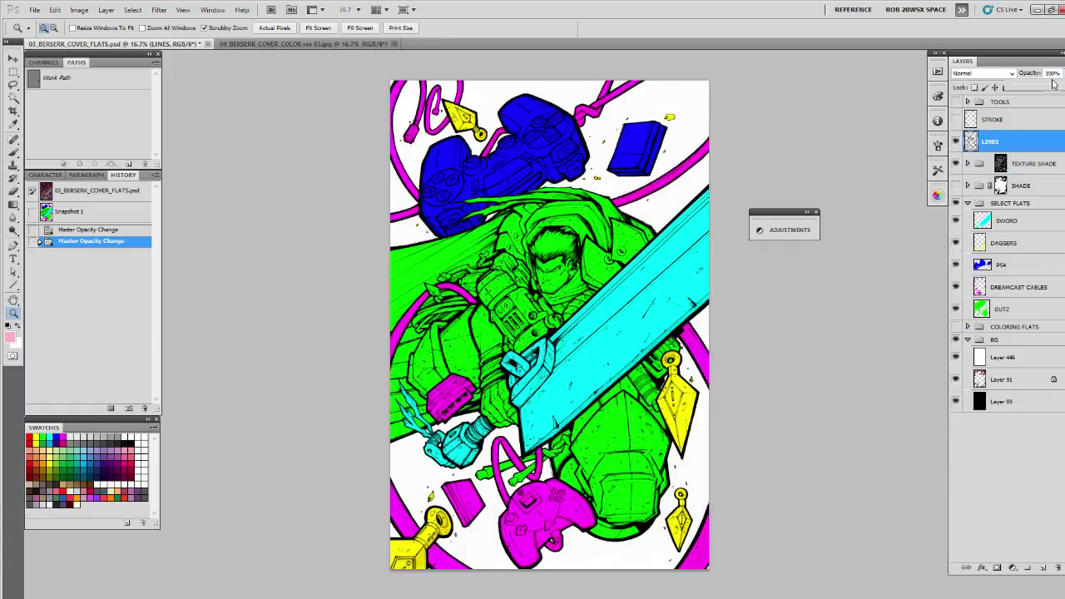
pyautogui.moveTo(1059, 86); pyautogui.dragTo(1040, 87)
pyautogui.click(903, 143)
# Examine how the flat colours meet beneath the faded line art around the shoulder, cape, controller and sword
pyautogui.moveTo(634, 229); pyautogui.dragTo(648, 293)
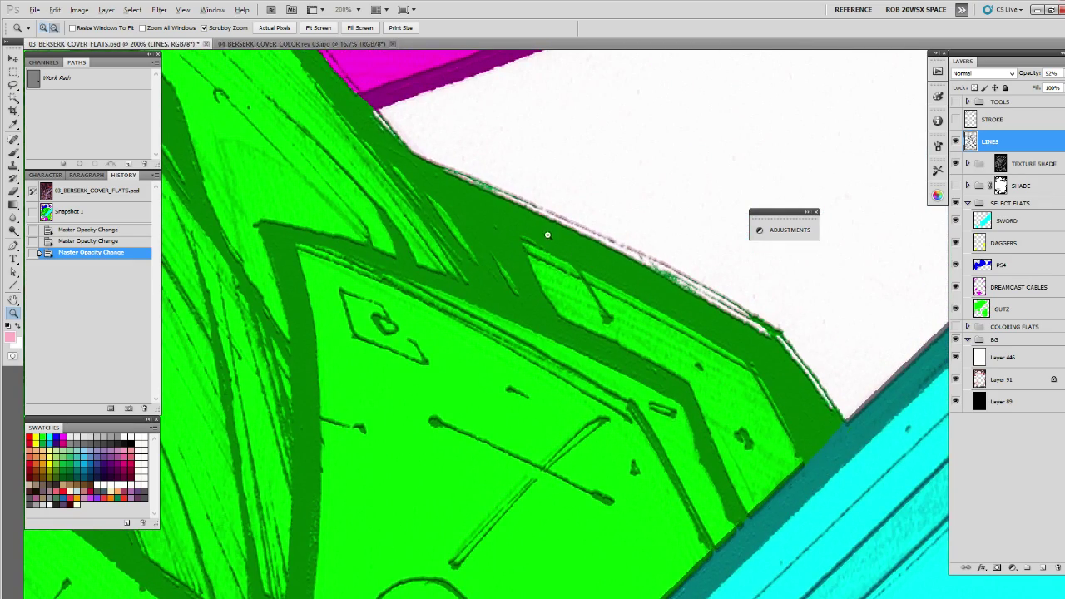
pyautogui.scroll(-3, 546, 236)
pyautogui.moveTo(516, 239); pyautogui.dragTo(791, 307)
pyautogui.moveTo(480, 372); pyautogui.dragTo(689, 331)
pyautogui.click(478, 319)
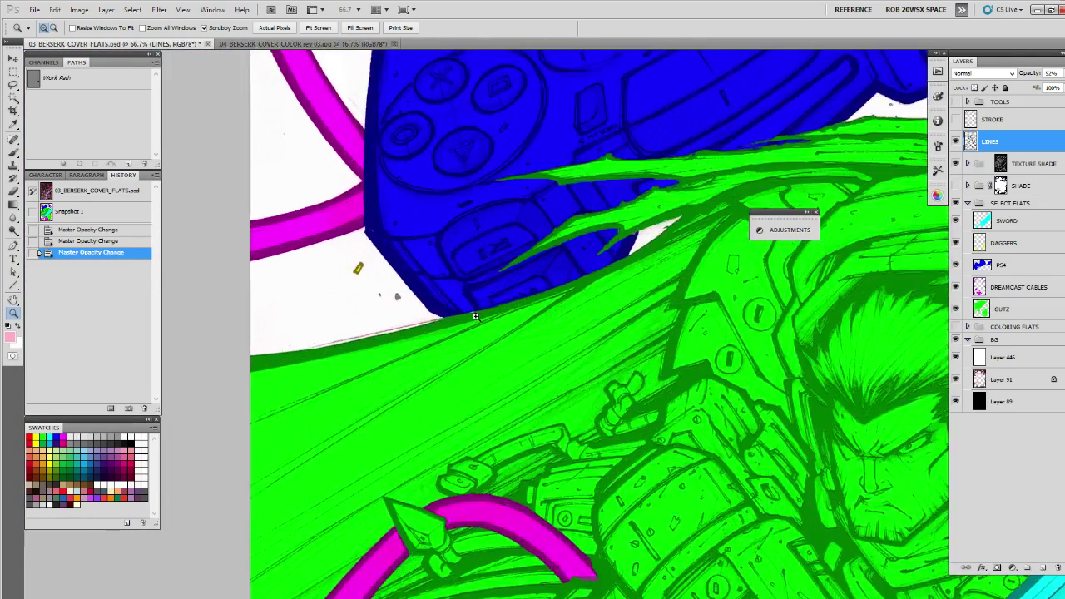
pyautogui.click(478, 319)
pyautogui.keyDown('alt'); pyautogui.click(478, 318); pyautogui.keyUp('alt')
pyautogui.keyDown('alt'); pyautogui.click(478, 319); pyautogui.keyUp('alt')
pyautogui.keyDown('alt'); pyautogui.click(479, 318); pyautogui.keyUp('alt')
pyautogui.keyDown('alt'); pyautogui.click(478, 319); pyautogui.keyUp('alt')
pyautogui.moveTo(646, 459); pyautogui.dragTo(618, 371)
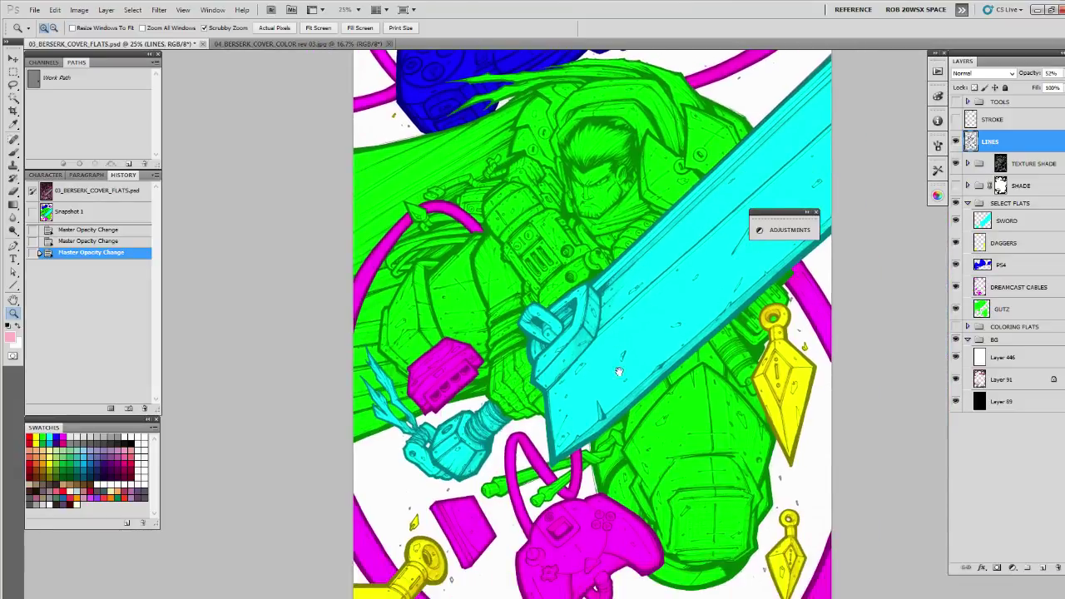
pyautogui.moveTo(633, 430); pyautogui.dragTo(615, 493)
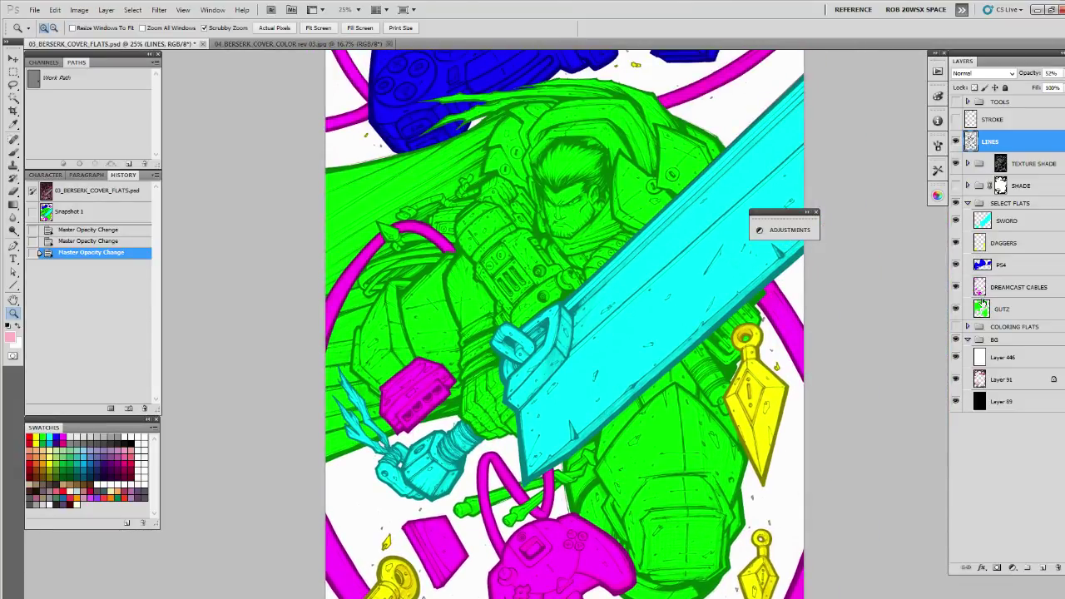
pyautogui.moveTo(670, 304); pyautogui.dragTo(658, 308)
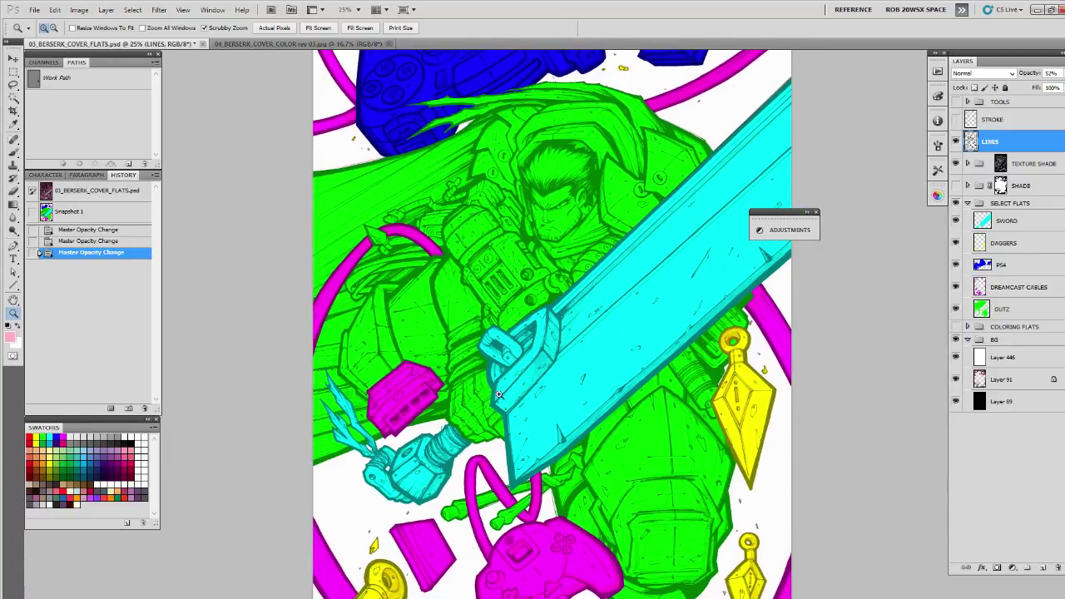
pyautogui.moveTo(588, 309); pyautogui.dragTo(568, 323)
pyautogui.hscroll(1, 570, 316)
pyautogui.scroll(1, 570, 316)
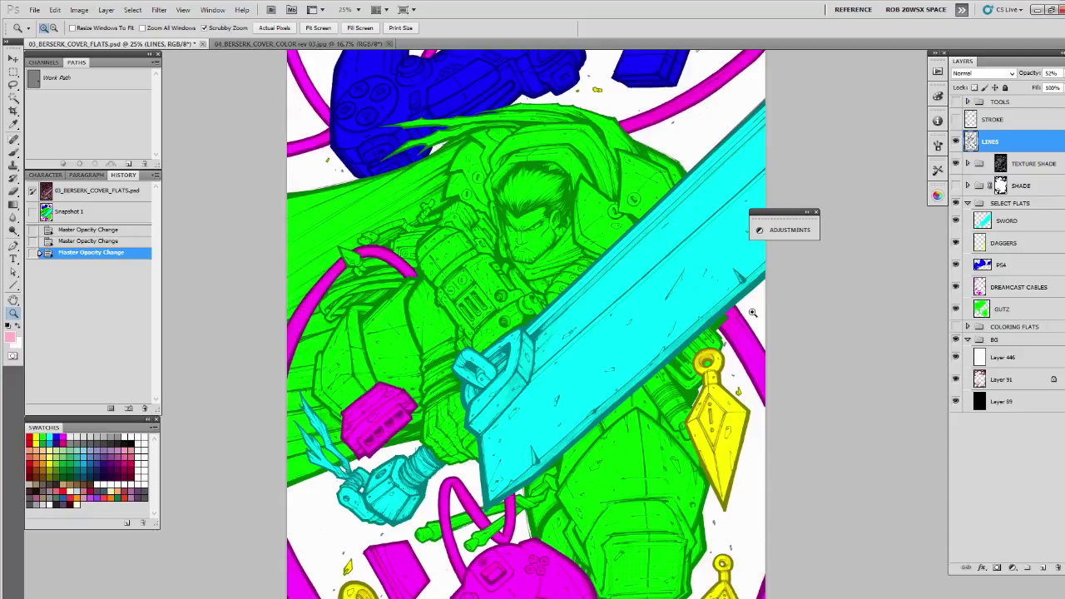
# Load the GUTZ, DREAMCAST CABLES and PS4 flats as selections in turn, briefly isolating the GUTZ flat
pyautogui.keyDown('ctrl'); pyautogui.click(971, 316); pyautogui.keyUp('ctrl')
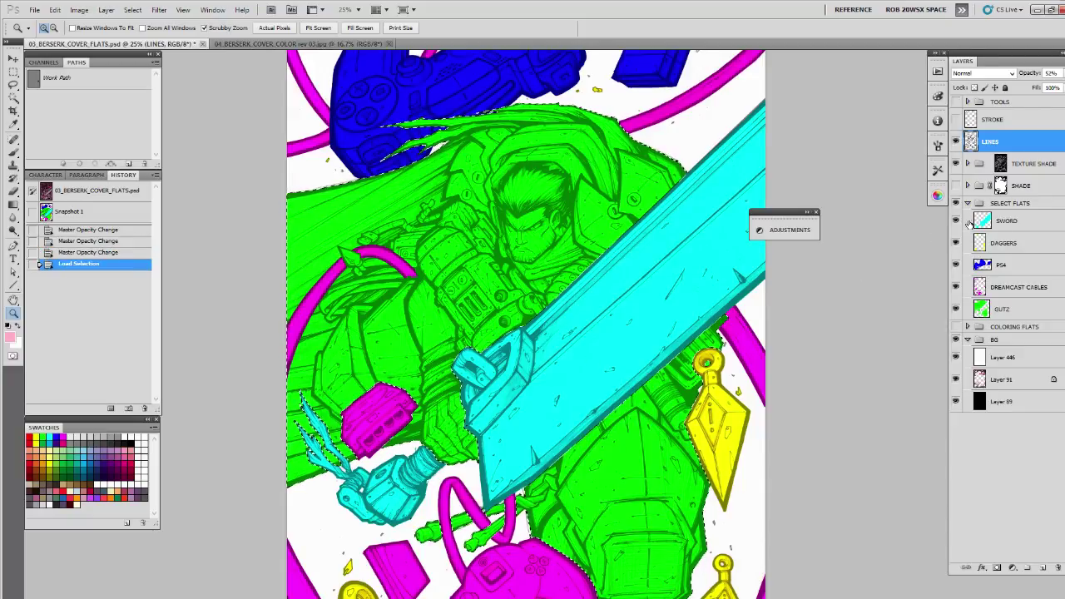
pyautogui.moveTo(955, 220); pyautogui.dragTo(954, 287)
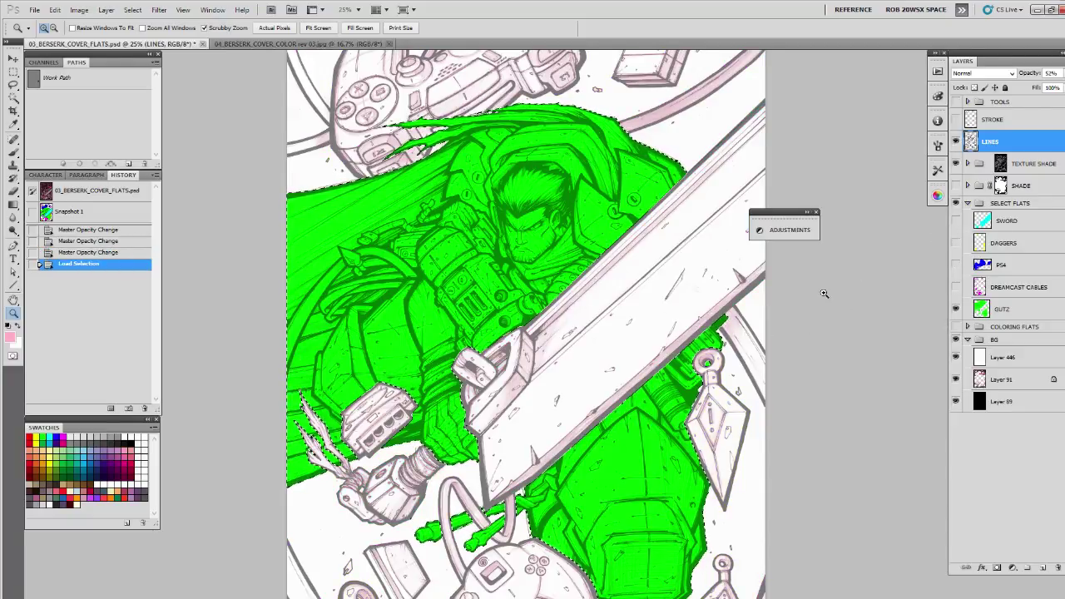
pyautogui.moveTo(955, 220); pyautogui.dragTo(956, 287)
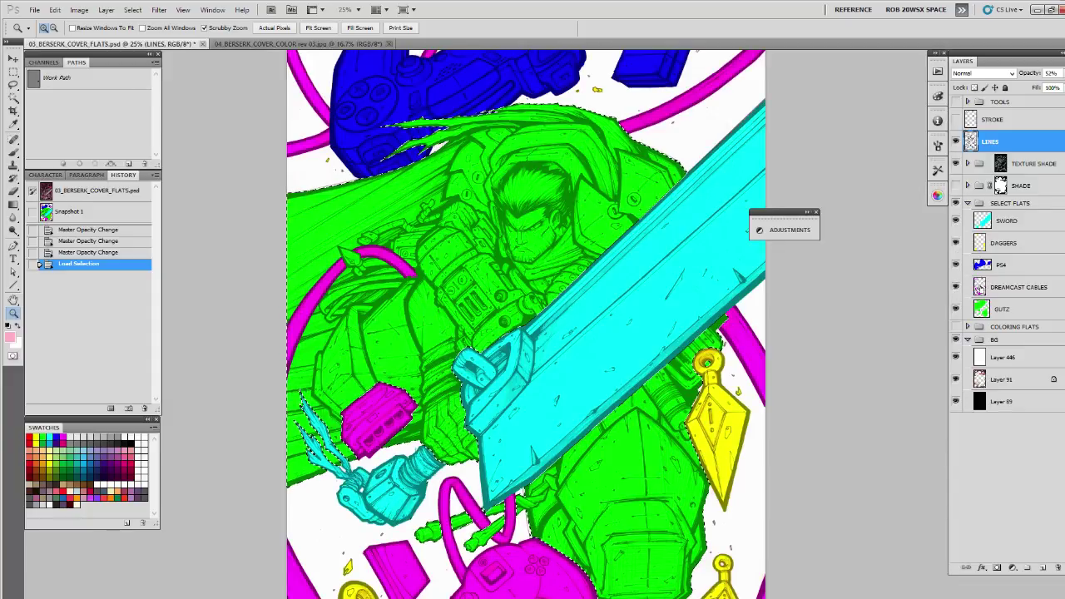
pyautogui.keyDown('ctrl'); pyautogui.click(975, 287); pyautogui.keyUp('ctrl')
pyautogui.keyDown('ctrl'); pyautogui.click(981, 265); pyautogui.keyUp('ctrl')
# Examine the PS4 selection's edge against the cape and the neighbouring flats, and deselect it
pyautogui.moveTo(599, 285); pyautogui.dragTo(616, 344)
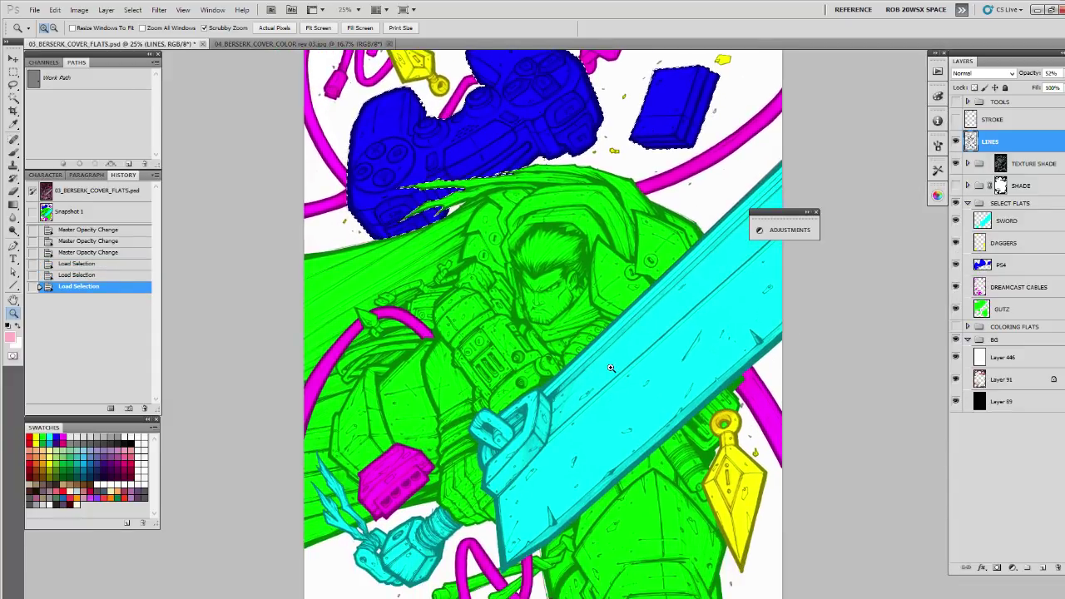
pyautogui.click(513, 344)
pyautogui.moveTo(374, 194); pyautogui.dragTo(422, 297)
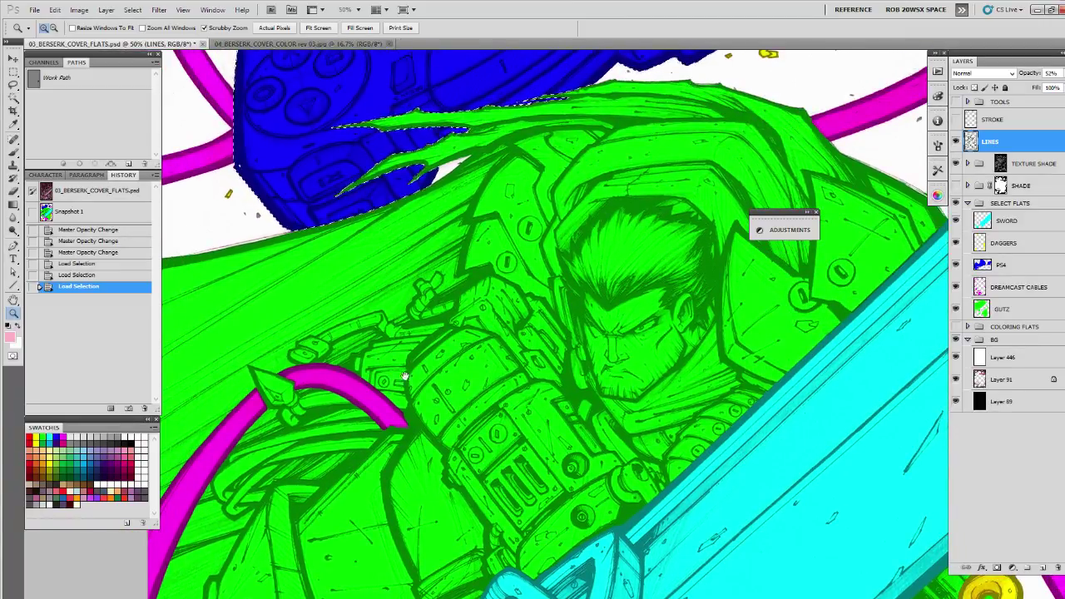
pyautogui.moveTo(379, 382); pyautogui.dragTo(517, 139)
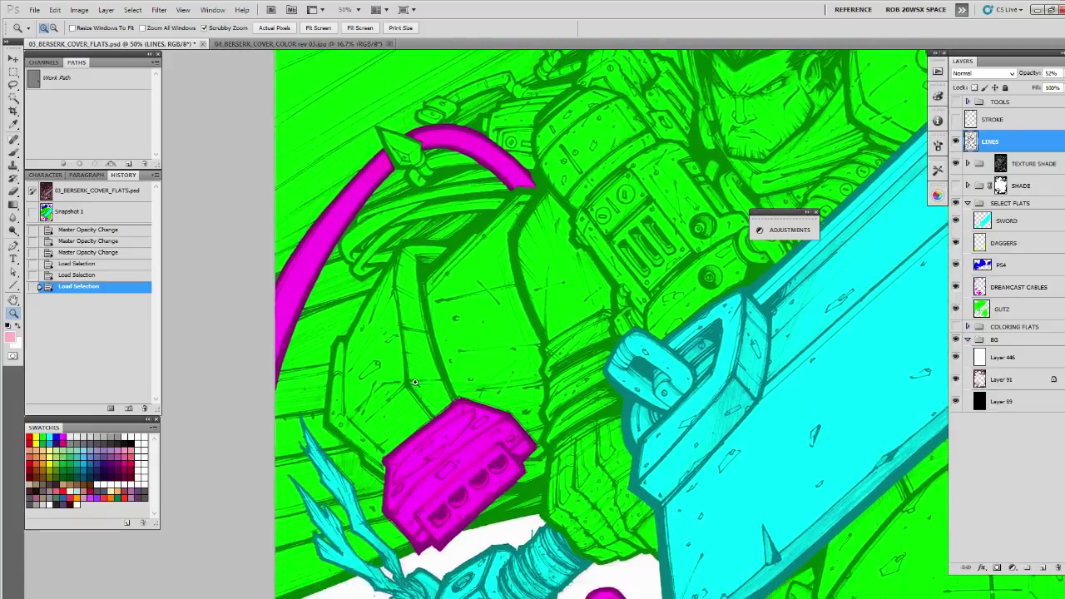
pyautogui.moveTo(449, 421); pyautogui.dragTo(360, 435)
pyautogui.keyDown('alt'); pyautogui.click(530, 385); pyautogui.keyUp('alt')
pyautogui.keyDown('alt'); pyautogui.click(530, 378); pyautogui.keyUp('alt')
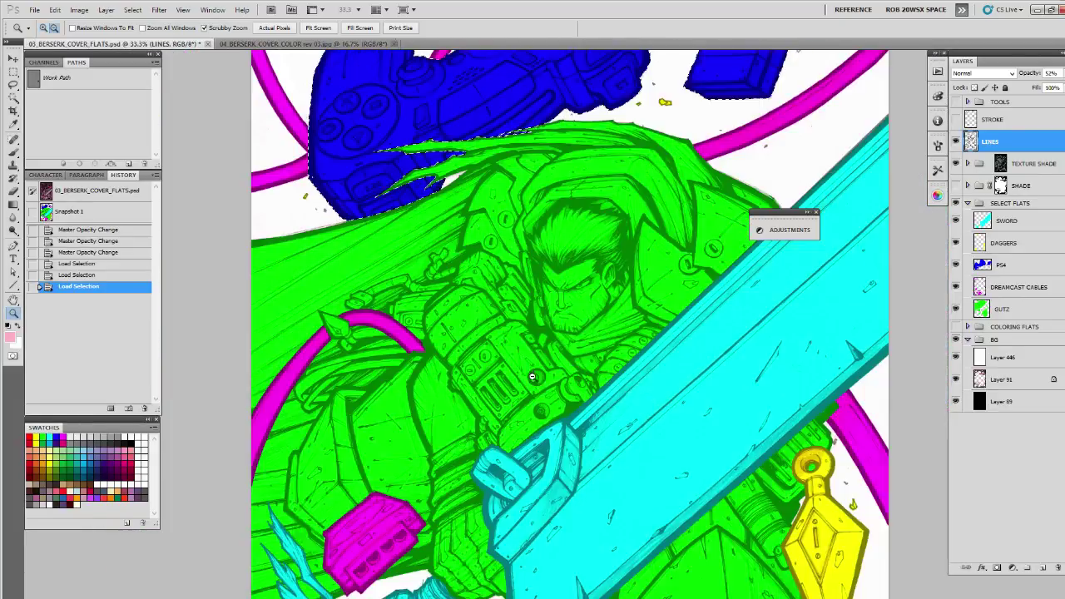
pyautogui.keyDown('alt'); pyautogui.click(529, 371); pyautogui.keyUp('alt')
pyautogui.hotkey('ctrl', 'd')
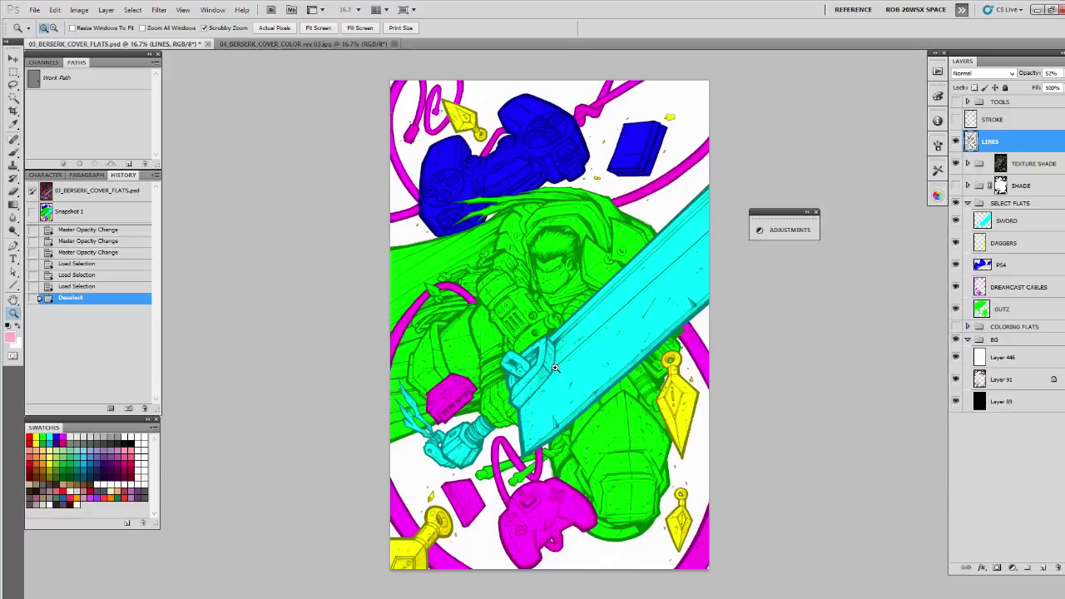
# Add a new layer above SWORD and pick a dark magenta swatch as the brush colour
pyautogui.click(1002, 220)
pyautogui.click(1041, 568)
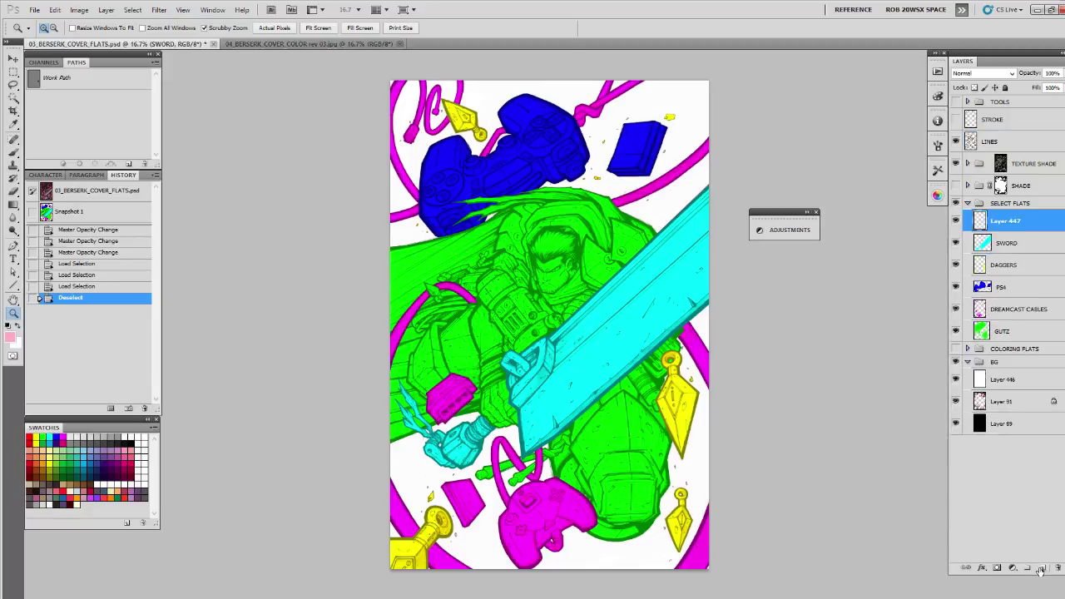
pyautogui.press('b')
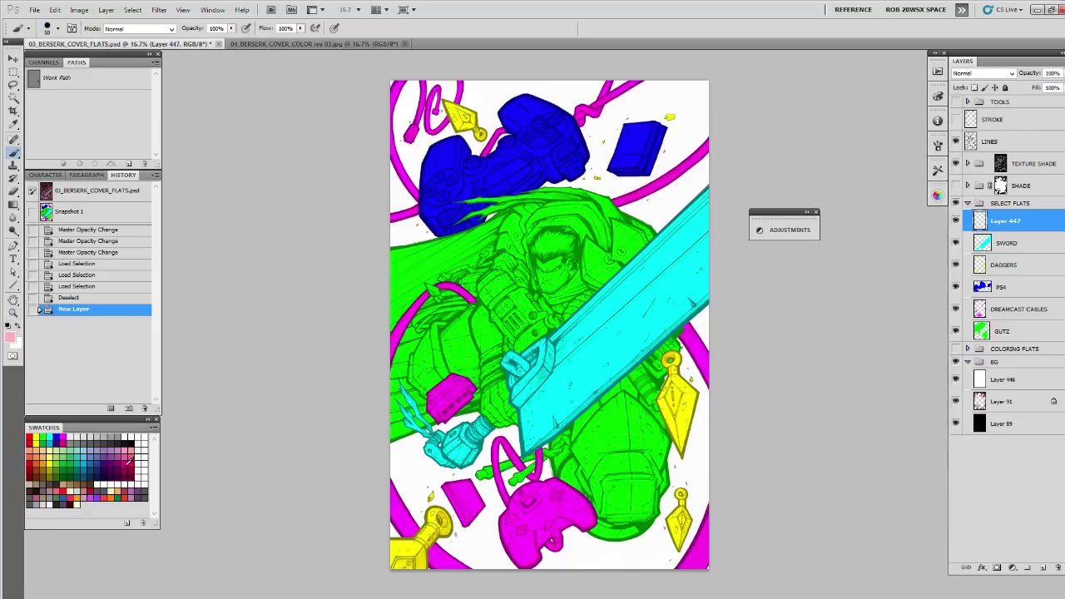
pyautogui.click(129, 461)
# Hand-paint numbers on the flats: 1 on the sword, 2 on the green leg armour, 4 on the dagger, plus one on each controller
pyautogui.moveTo(592, 328); pyautogui.dragTo(593, 354)
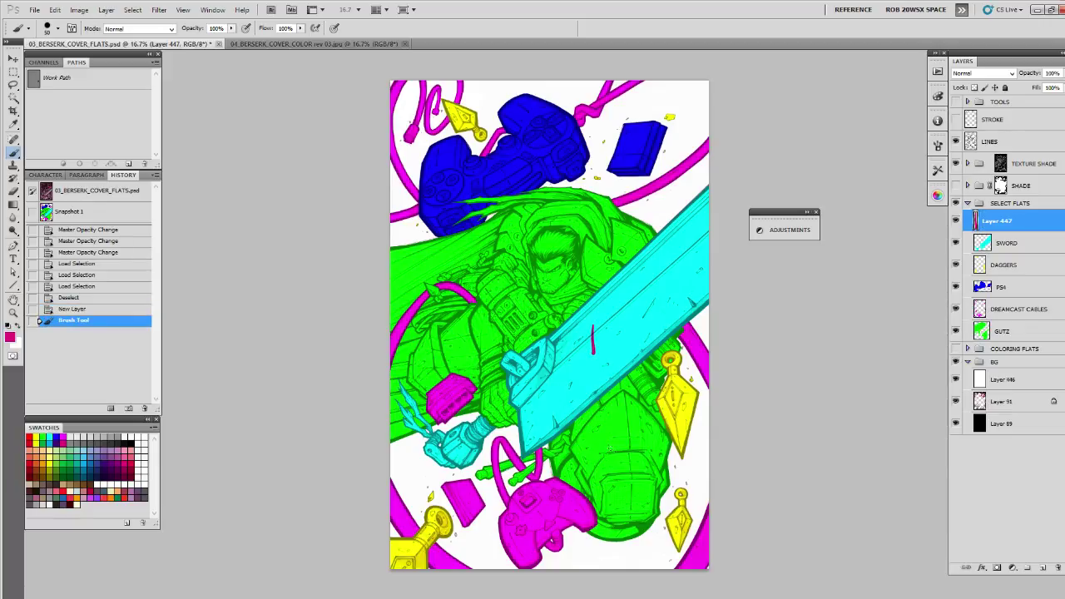
pyautogui.moveTo(608, 430); pyautogui.dragTo(620, 442)
pyautogui.moveTo(675, 392); pyautogui.dragTo(684, 404)
pyautogui.moveTo(681, 391); pyautogui.dragTo(680, 414)
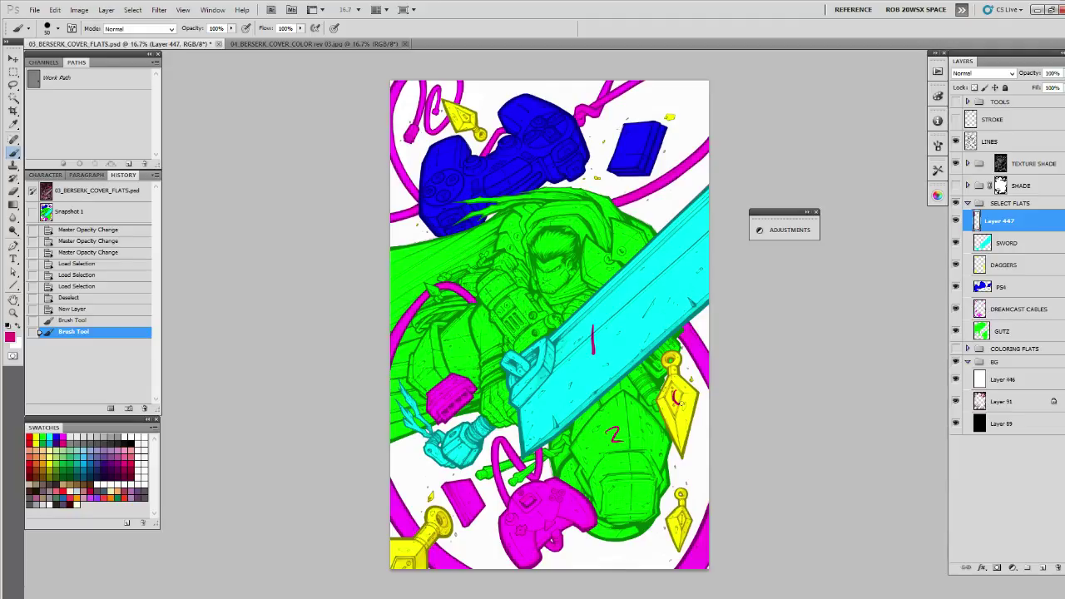
pyautogui.moveTo(540, 495); pyautogui.dragTo(529, 514)
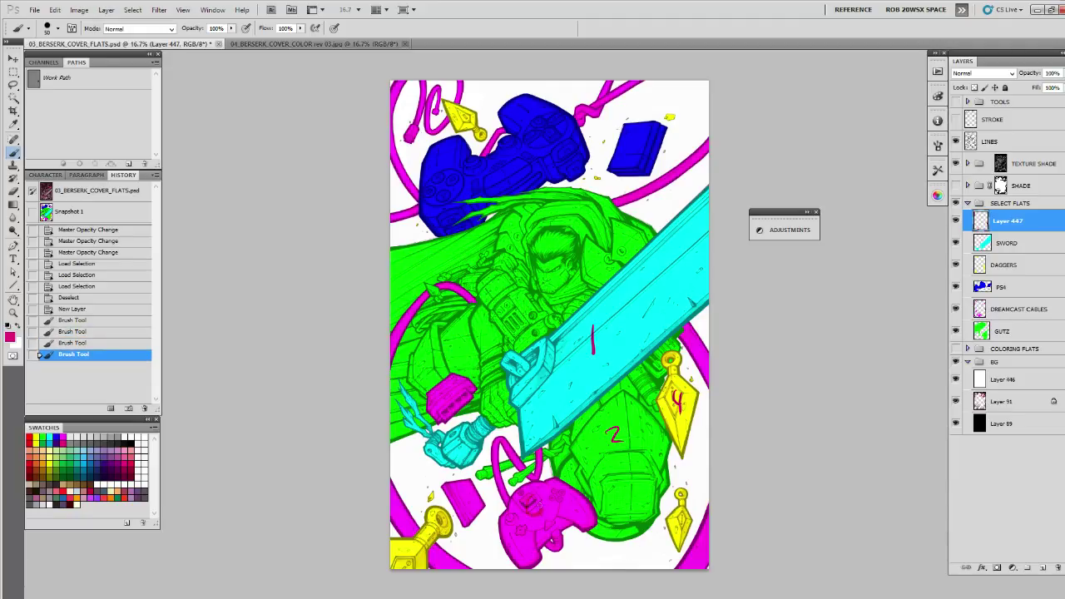
pyautogui.moveTo(481, 170); pyautogui.dragTo(503, 177)
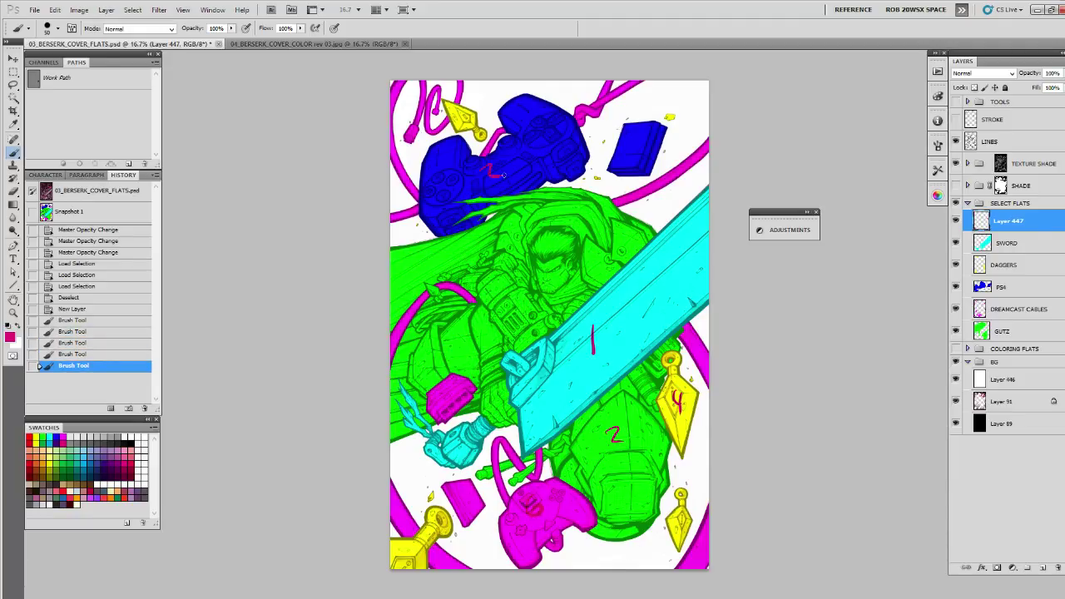
# Add a new layer above the layer with the hand-painted numbers
pyautogui.press('z')
pyautogui.click(517, 190)
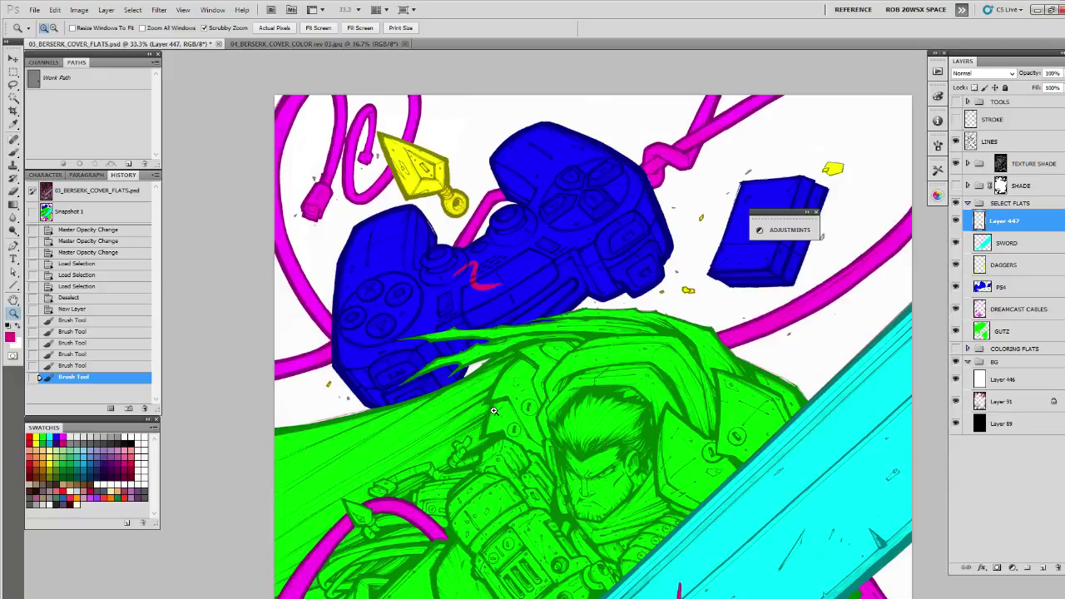
pyautogui.scroll(1, 556, 366)
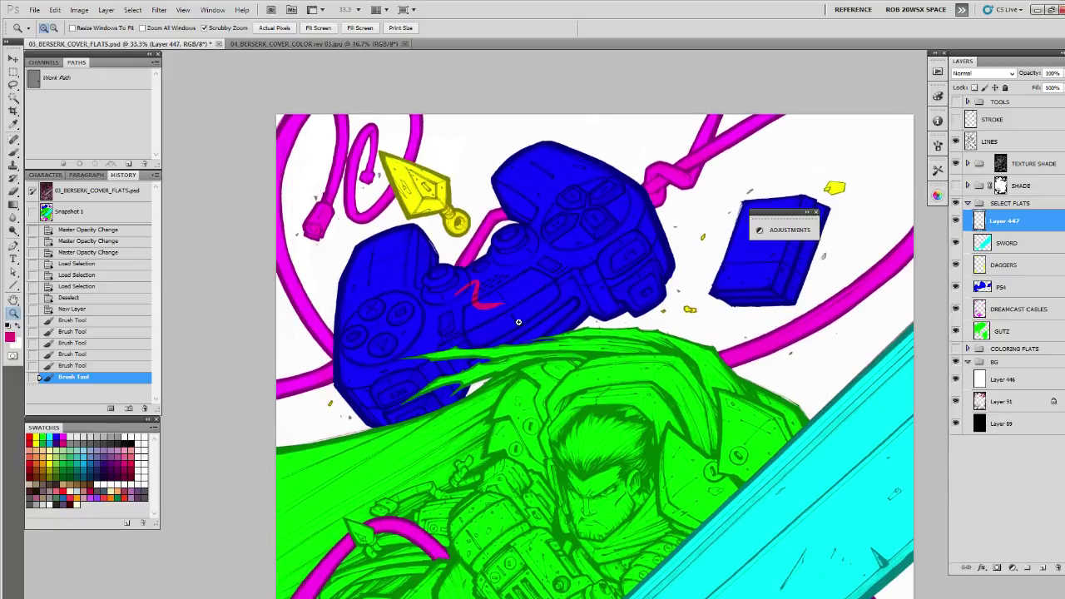
pyautogui.click(1043, 567)
pyautogui.press('b')
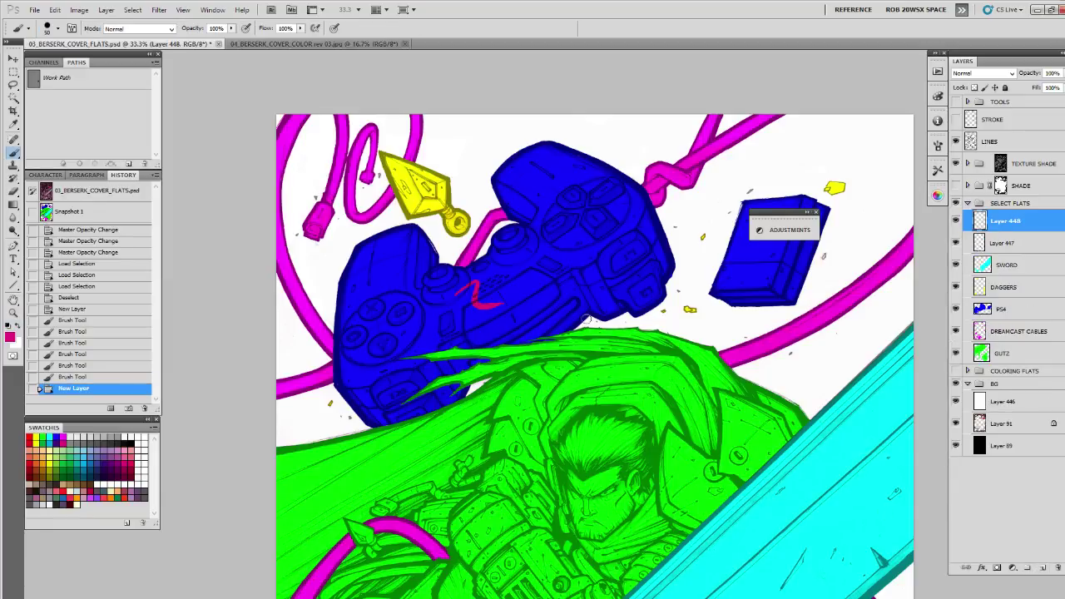
# Lasso the lower part of the blue controller along its outline and the cape edge, and drop the selection
pyautogui.press('l')
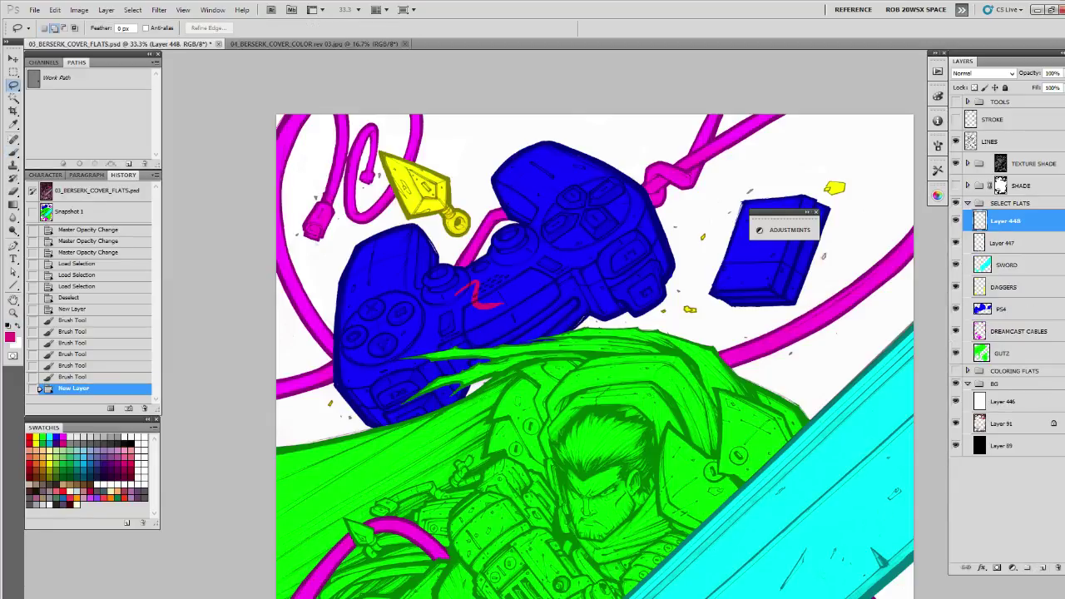
pyautogui.moveTo(546, 339)
pyautogui.mouseDown()
pyautogui.moveTo(379, 414)
pyautogui.moveTo(422, 325)
pyautogui.mouseUp()
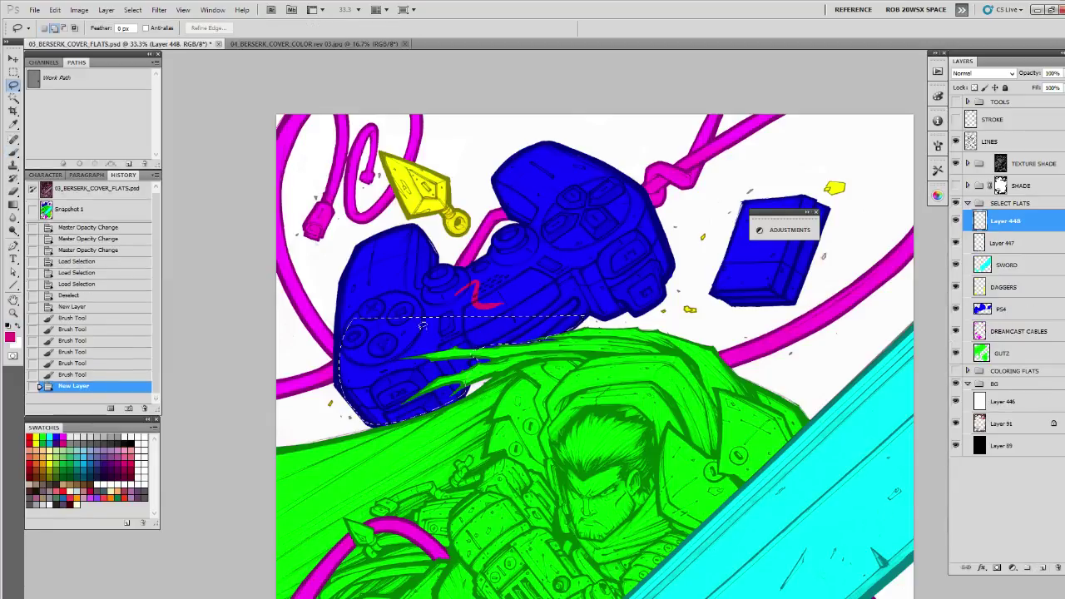
pyautogui.hotkey('ctrl', 'd')
pyautogui.hotkey('ctrl', 'd')
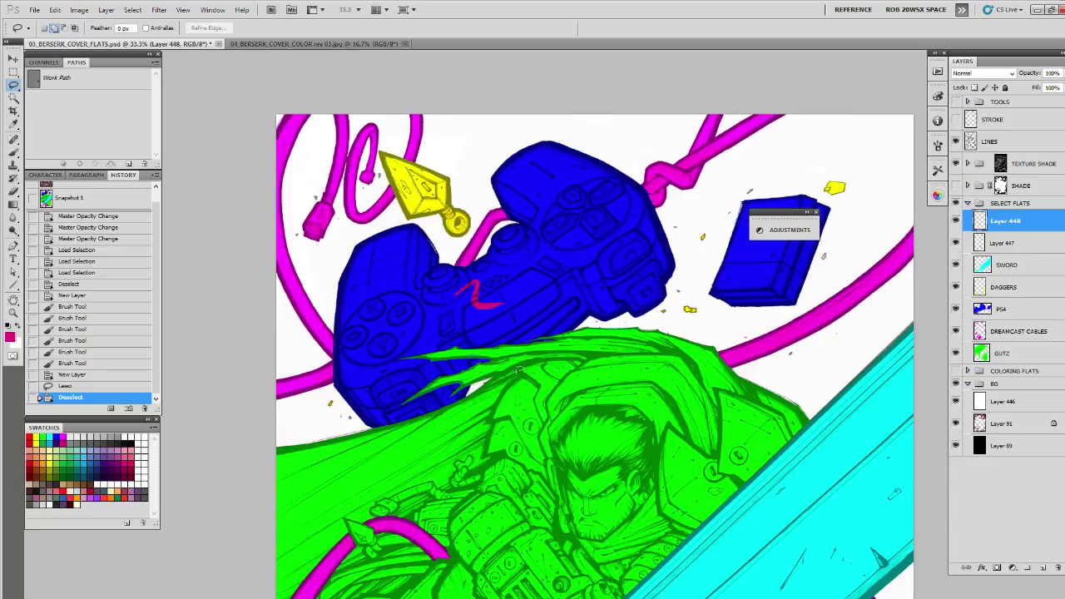
# Uncover the red background Layer 91, load it as a selection, and restore the white background with nothing selected
pyautogui.press('z')
pyautogui.keyDown('alt'); pyautogui.click(552, 384); pyautogui.keyUp('alt')
pyautogui.keyDown('alt'); pyautogui.click(552, 383); pyautogui.keyUp('alt')
pyautogui.keyDown('alt'); pyautogui.click(553, 383); pyautogui.keyUp('alt')
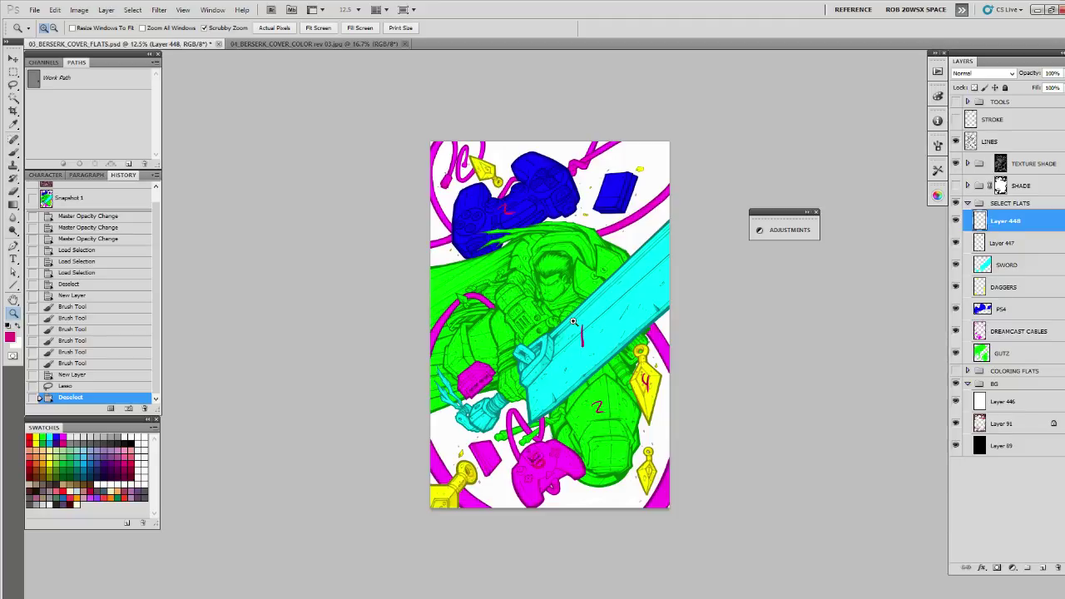
pyautogui.click(956, 401)
pyautogui.click(979, 423)
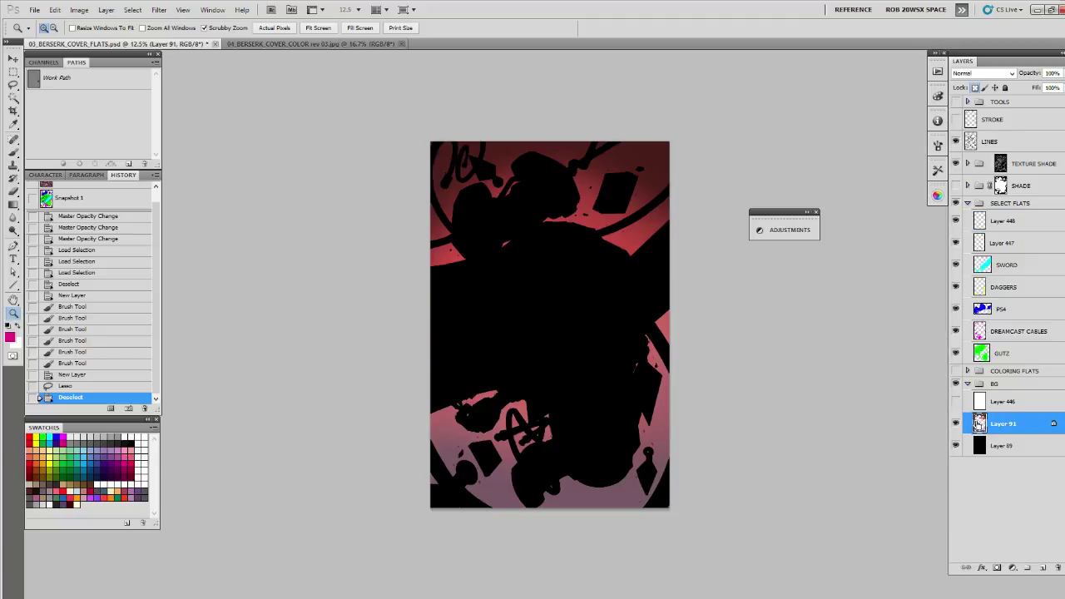
pyautogui.keyDown('ctrl'); pyautogui.click(978, 424); pyautogui.keyUp('ctrl')
pyautogui.click(956, 423)
pyautogui.click(955, 401)
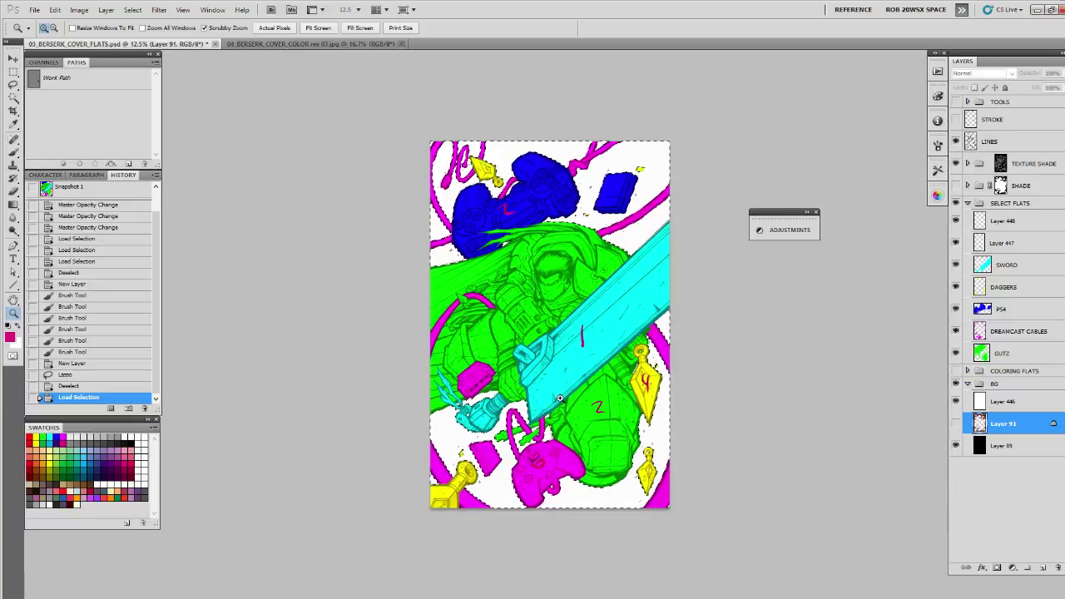
pyautogui.hotkey('ctrl', 'd')
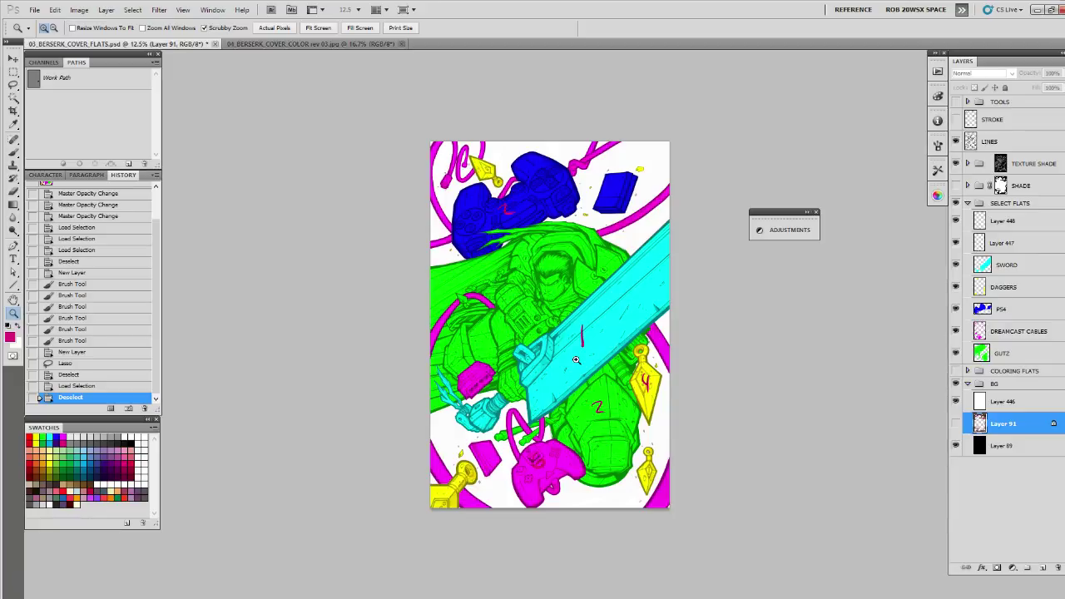
# Examine up close where the blue controller meets the green cape, and the flats around the figure and sword
pyautogui.click(551, 182)
pyautogui.click(552, 187)
pyautogui.moveTo(553, 195); pyautogui.dragTo(557, 394)
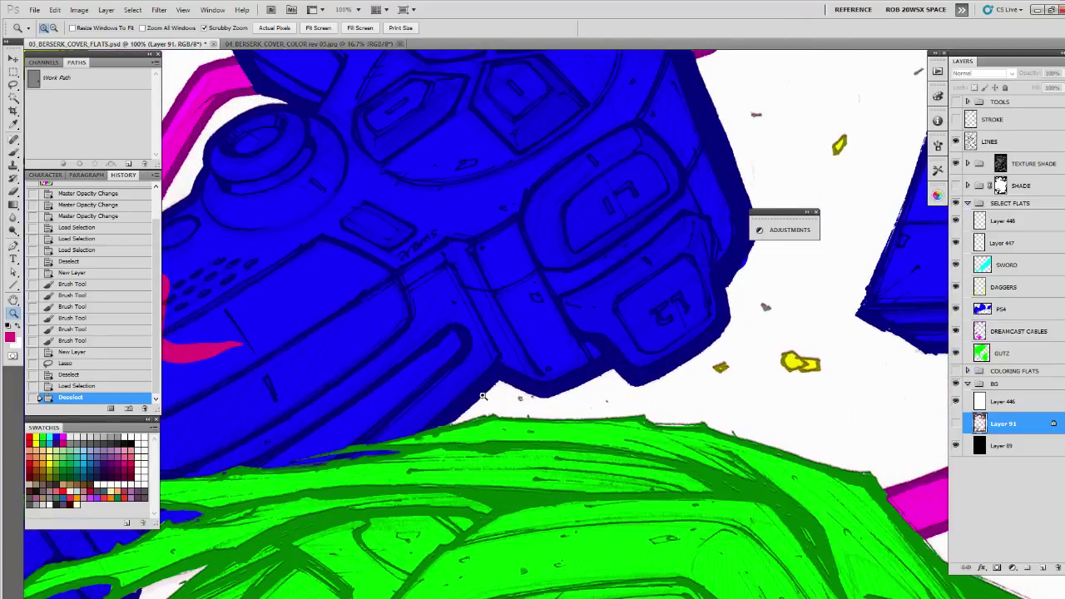
pyautogui.moveTo(482, 398); pyautogui.dragTo(556, 332)
pyautogui.keyDown('alt'); pyautogui.click(449, 434); pyautogui.keyUp('alt')
pyautogui.keyDown('alt'); pyautogui.click(452, 436); pyautogui.keyUp('alt')
pyautogui.keyDown('alt'); pyautogui.click(454, 438); pyautogui.keyUp('alt')
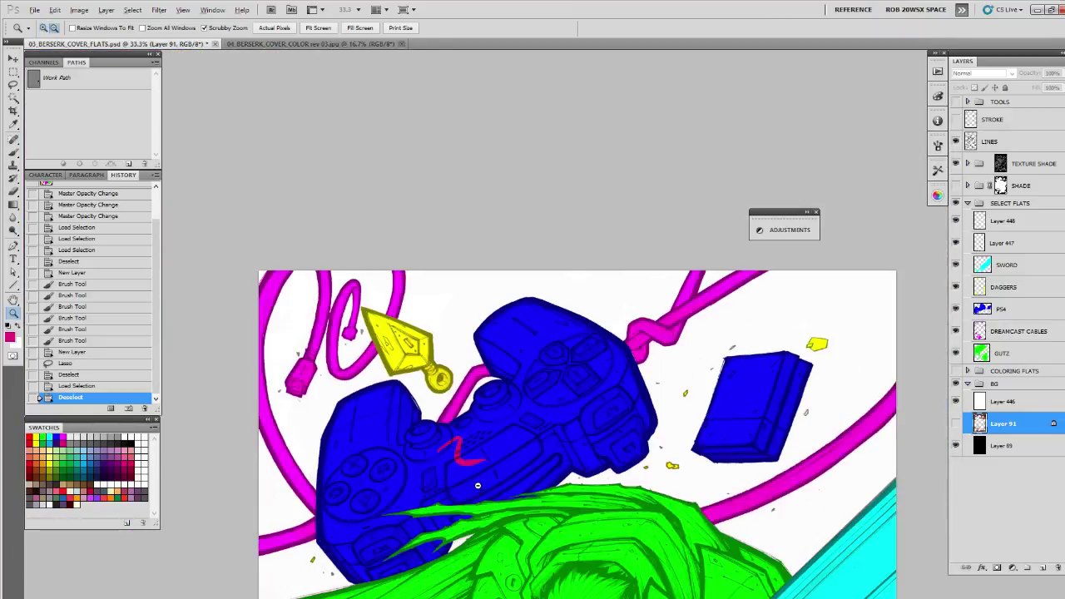
pyautogui.keyDown('alt'); pyautogui.click(478, 485); pyautogui.keyUp('alt')
pyautogui.moveTo(491, 475); pyautogui.dragTo(481, 386)
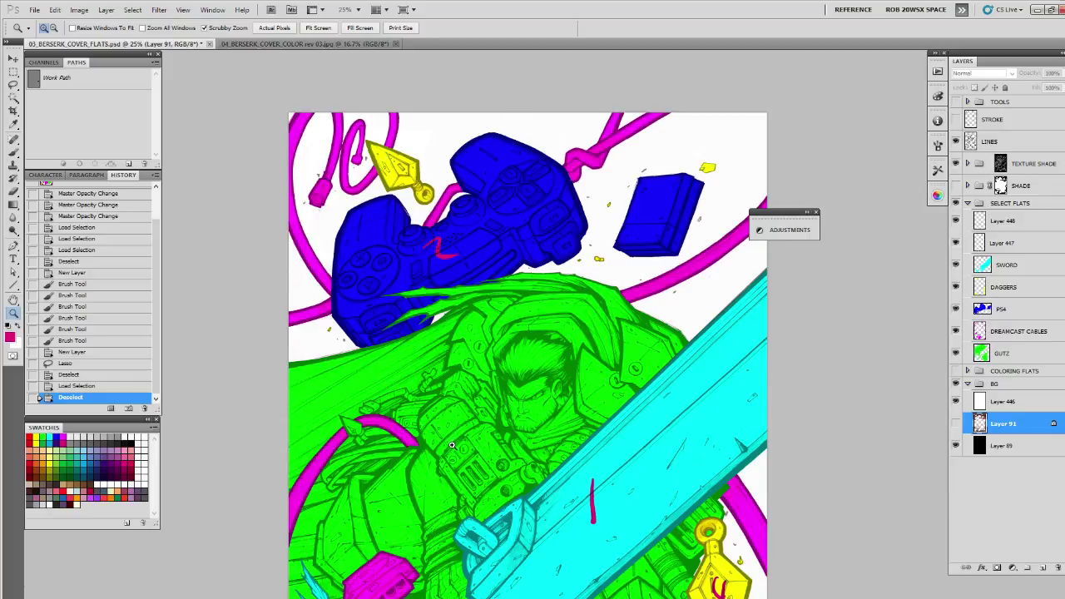
pyautogui.moveTo(457, 455); pyautogui.dragTo(467, 385)
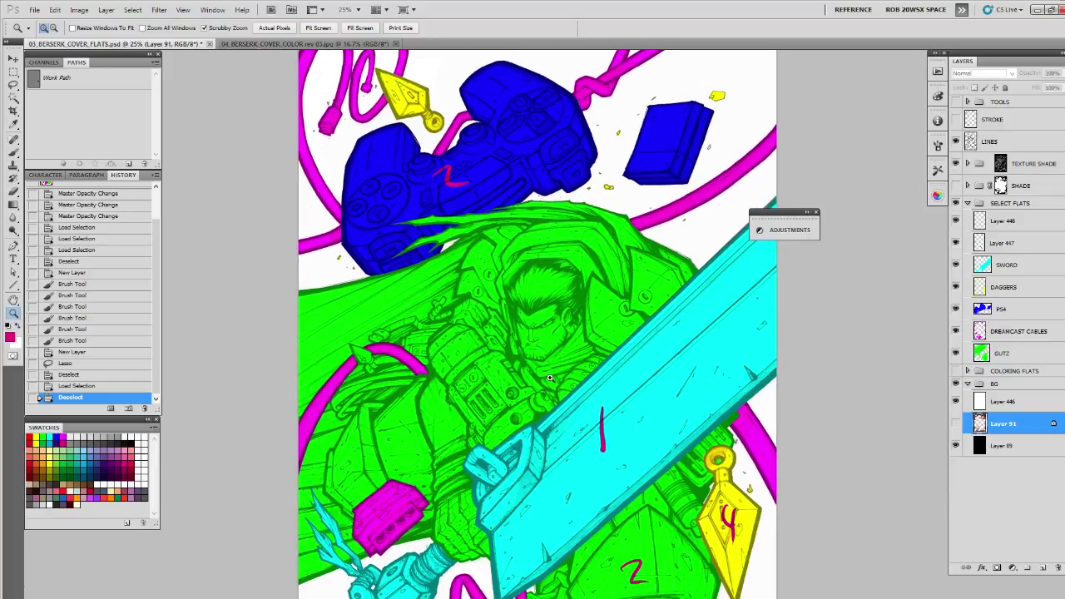
pyautogui.keyDown('alt'); pyautogui.click(550, 378); pyautogui.keyUp('alt')
pyautogui.doubleClick(549, 344)
pyautogui.moveTo(549, 345); pyautogui.dragTo(556, 399)
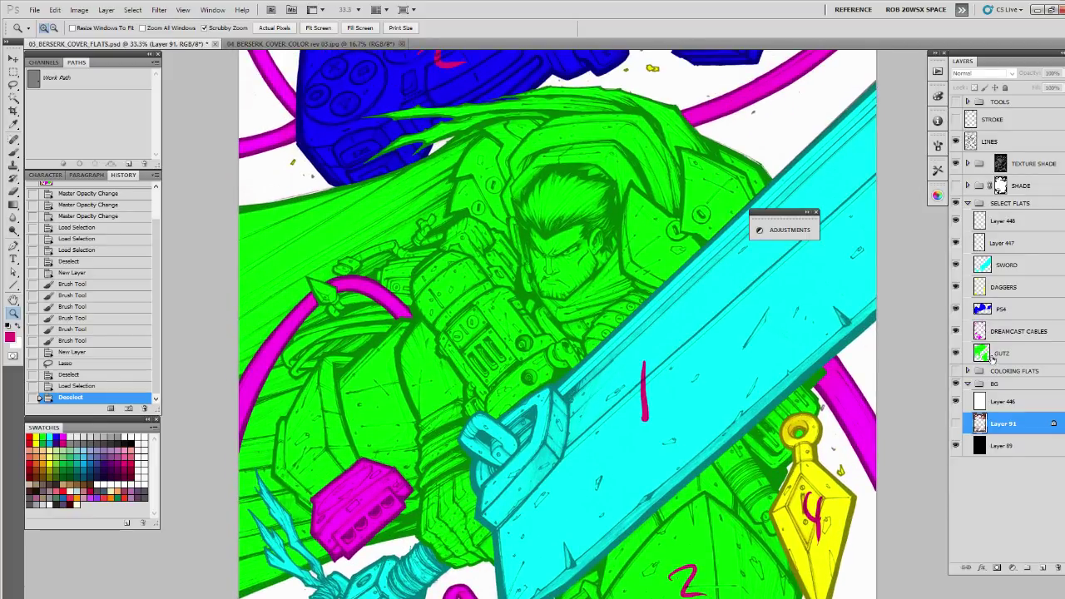
# Add a new layer directly above the GUTZ flat
pyautogui.click(990, 355)
pyautogui.click(1037, 568)
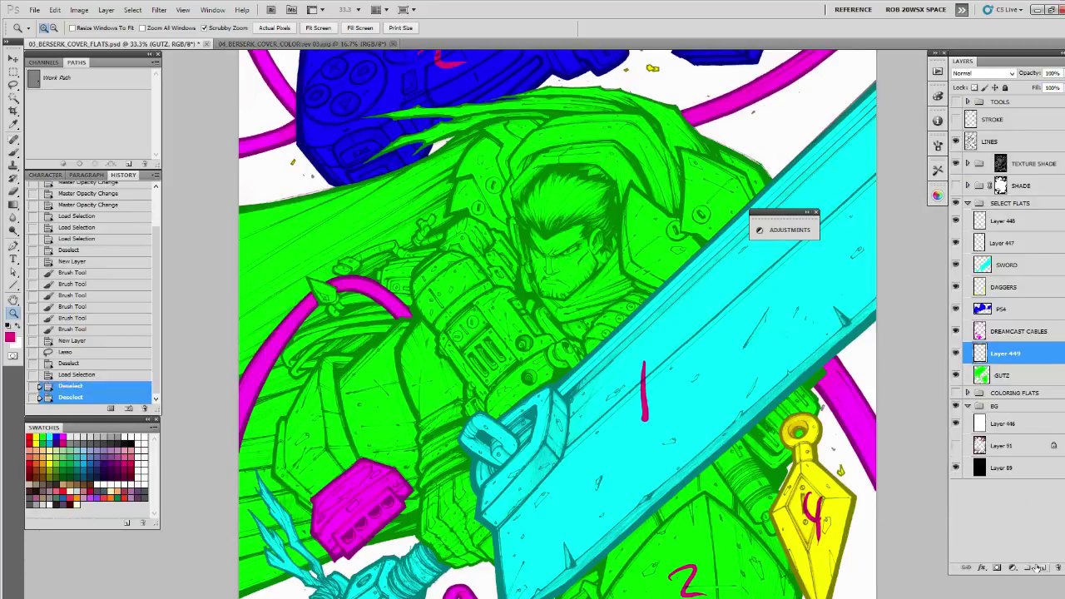
pyautogui.press('b')
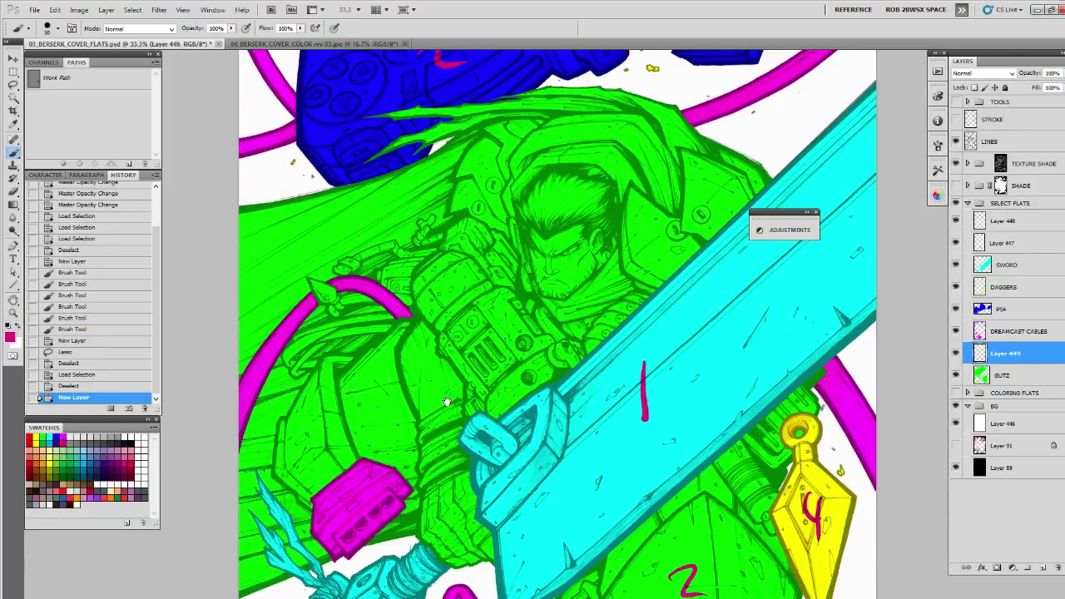
pyautogui.moveTo(447, 402); pyautogui.dragTo(465, 390)
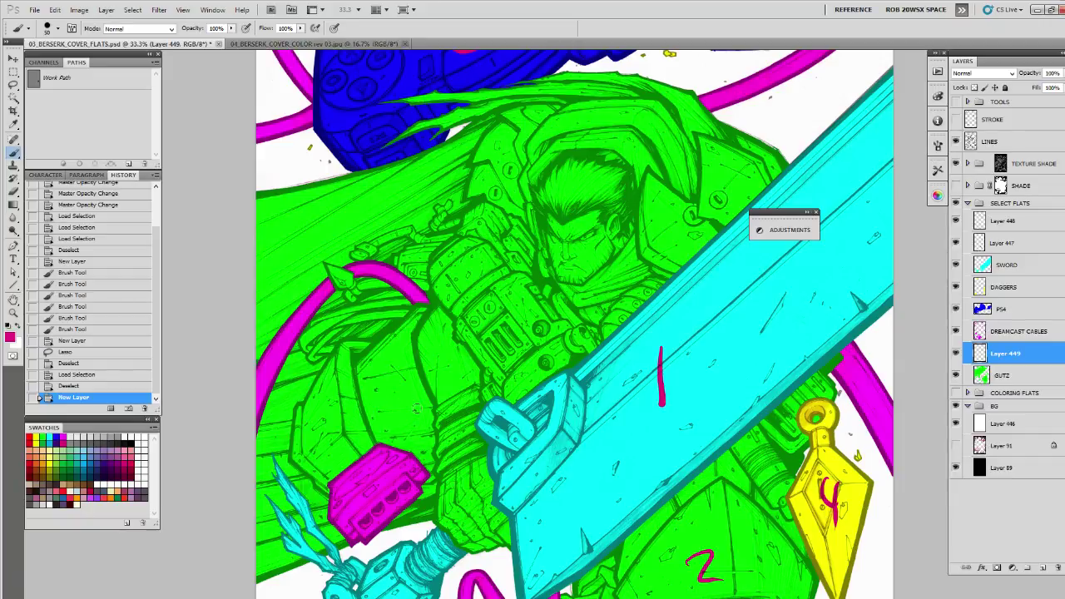
pyautogui.moveTo(504, 388); pyautogui.dragTo(490, 459)
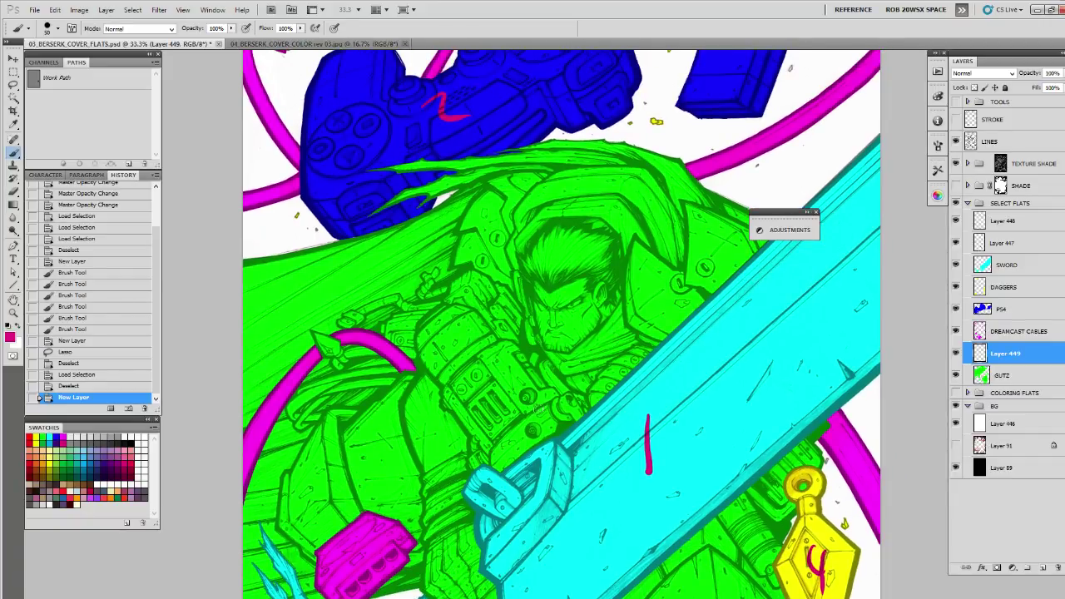
# Collapse the SELECT FLATS group and compare it with COLORING FLATS by toggling the visibility of both groups
pyautogui.click(967, 203)
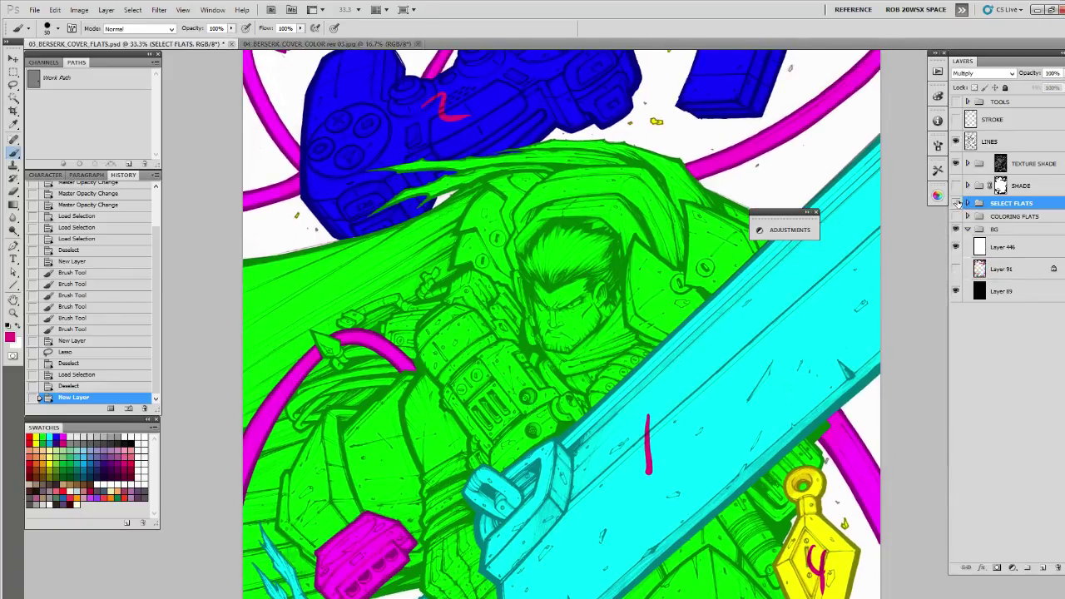
pyautogui.click(955, 203)
pyautogui.click(955, 217)
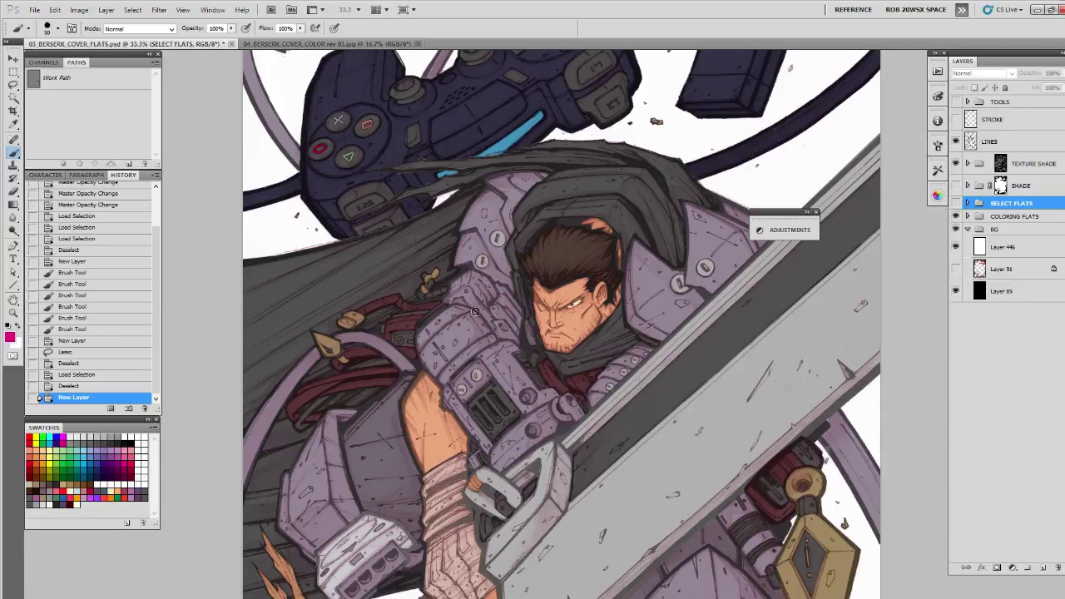
pyautogui.click(955, 204)
pyautogui.click(955, 204)
pyautogui.click(955, 215)
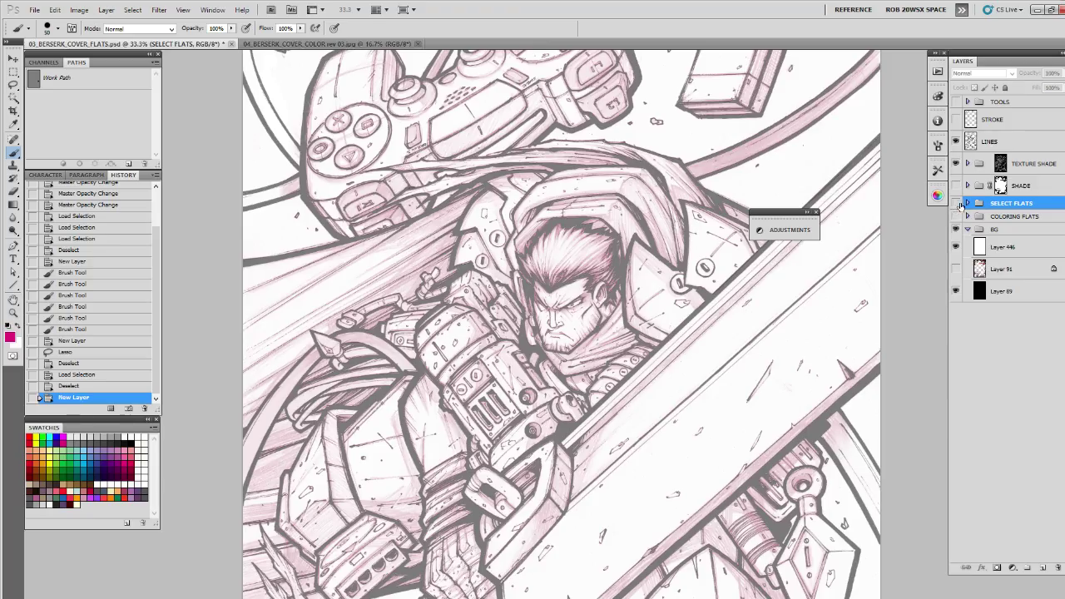
pyautogui.click(955, 205)
# Show the COLORING FLATS group instead of SELECT FLATS and raise the LINES layer's opacity to 100%
pyautogui.press('z')
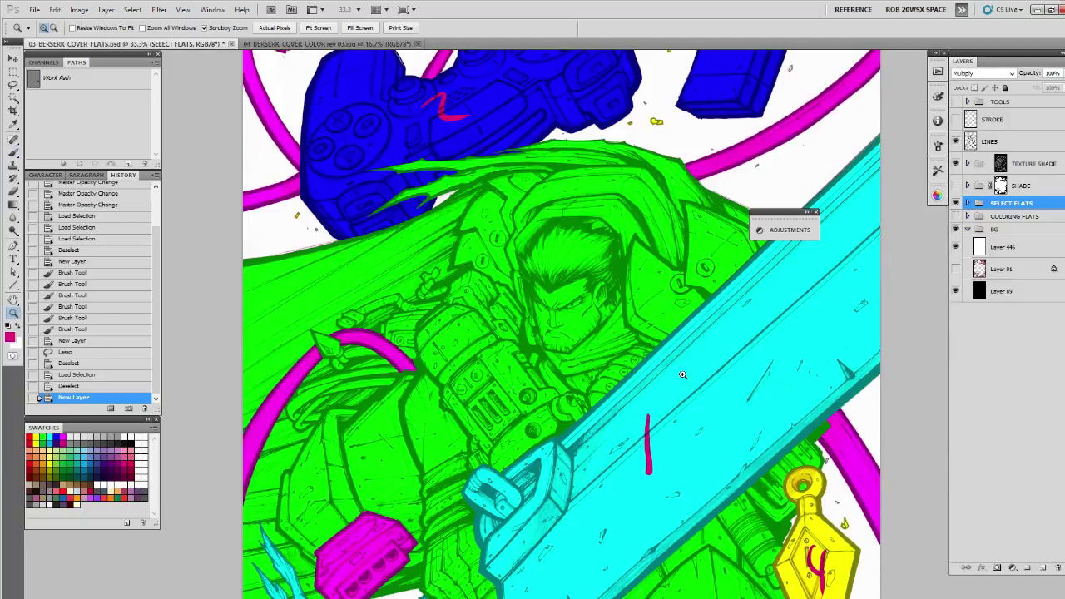
pyautogui.keyDown('alt'); pyautogui.click(685, 377); pyautogui.keyUp('alt')
pyautogui.press('b')
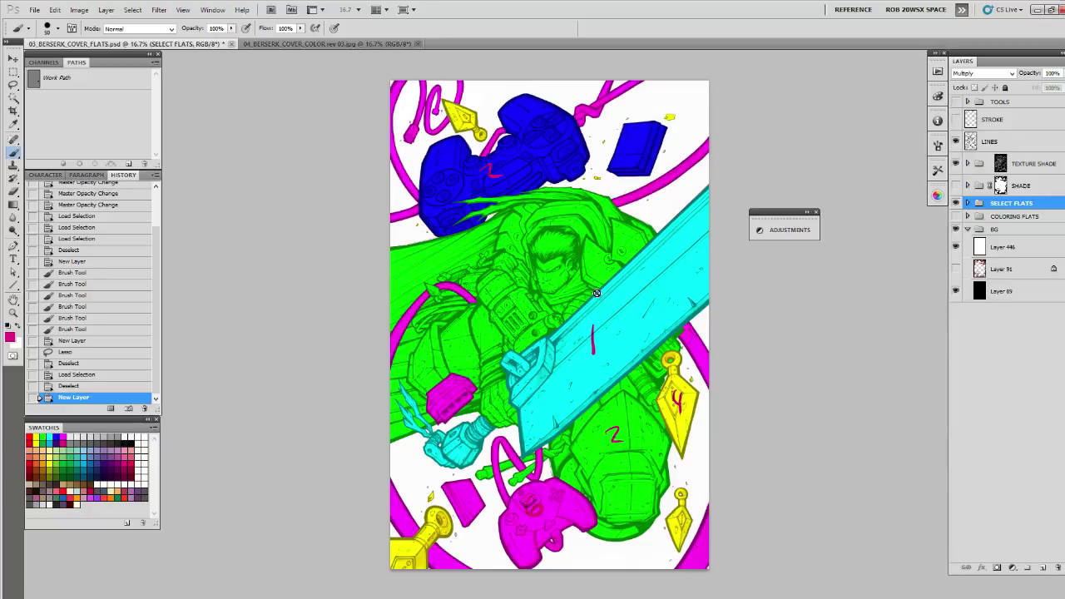
pyautogui.click(955, 203)
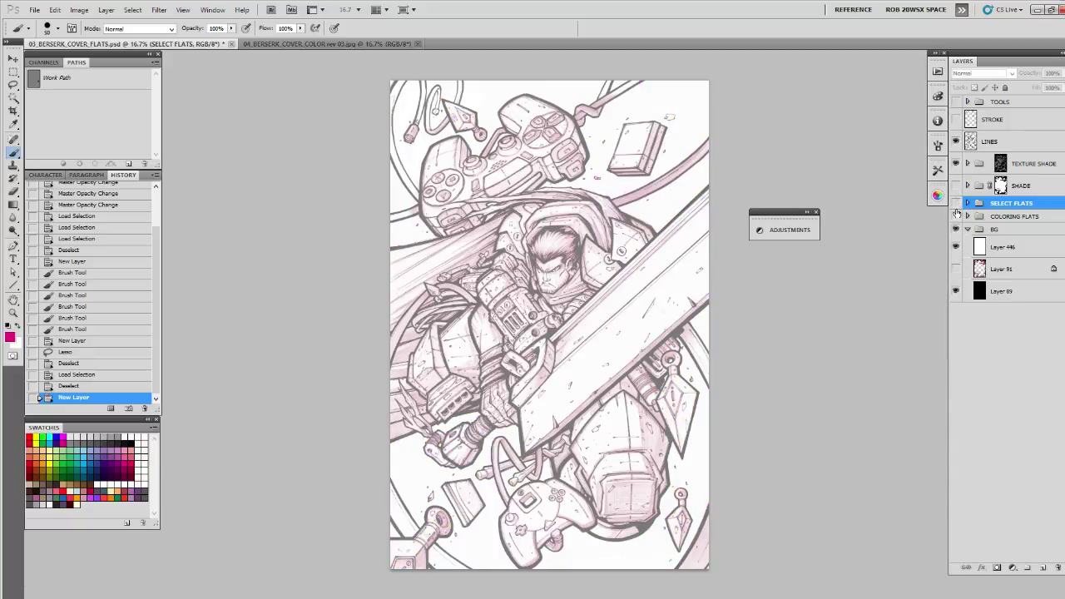
pyautogui.click(955, 215)
pyautogui.click(988, 143)
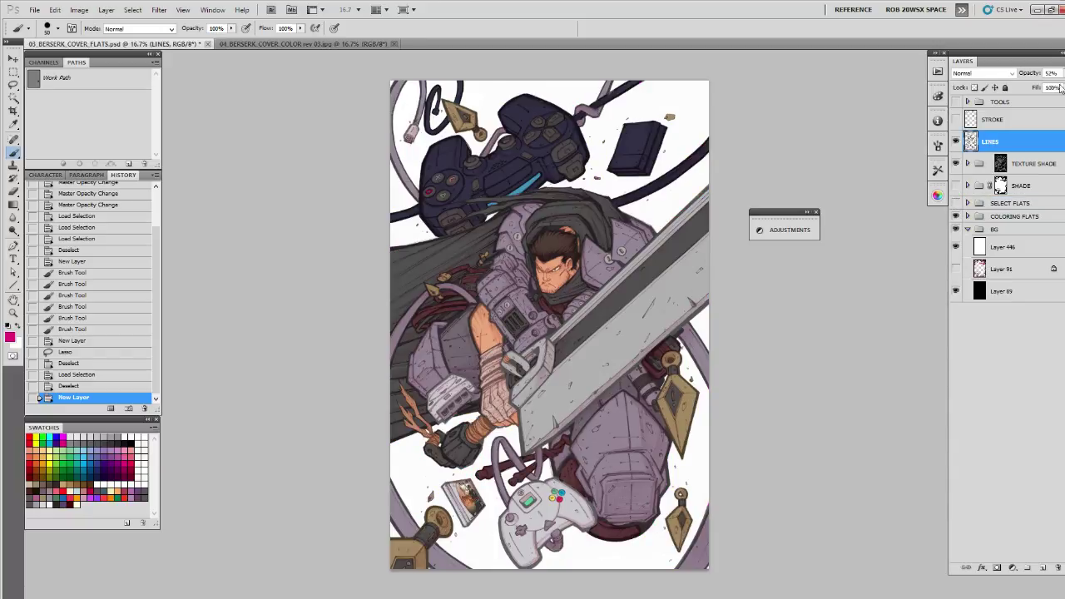
pyautogui.click(1062, 73)
pyautogui.moveTo(1041, 87); pyautogui.dragTo(1064, 86)
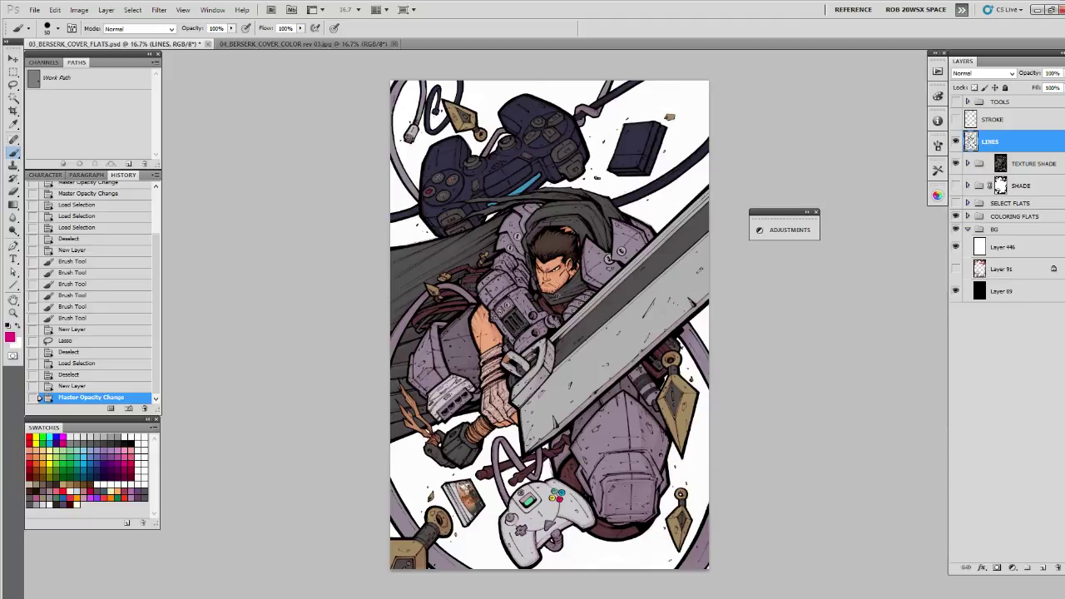
# Hide the white background Layer 446, and show and select the red background Layer 91
pyautogui.click(955, 247)
pyautogui.click(954, 269)
pyautogui.click(977, 268)
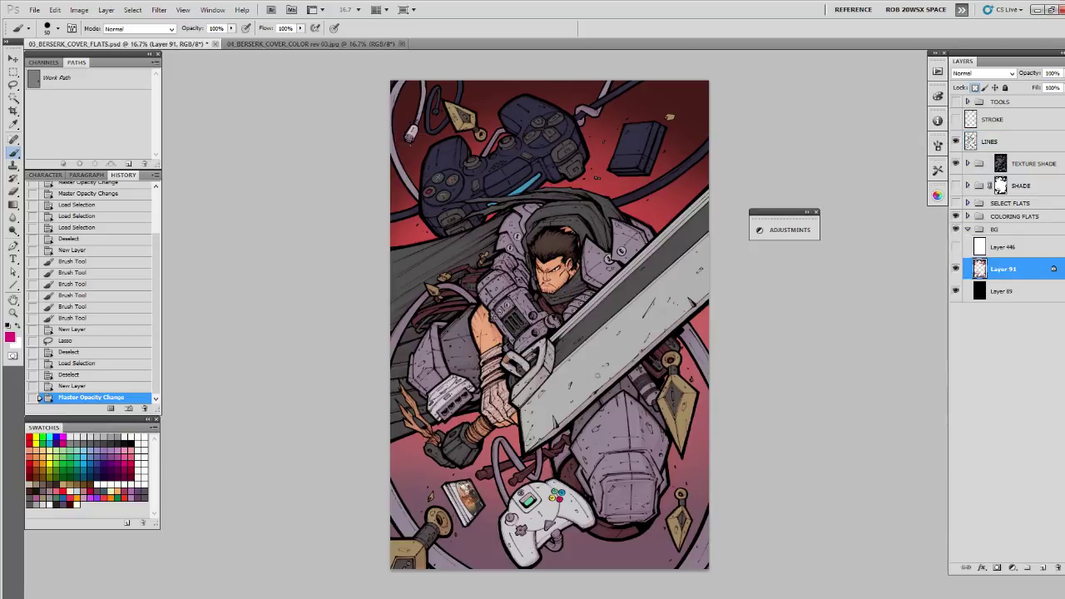
# Copy the SELECT FLATS group into the 04_BERSERK_COVER_COLOR rev 03.jpg document and hide the group there
pyautogui.click(352, 43)
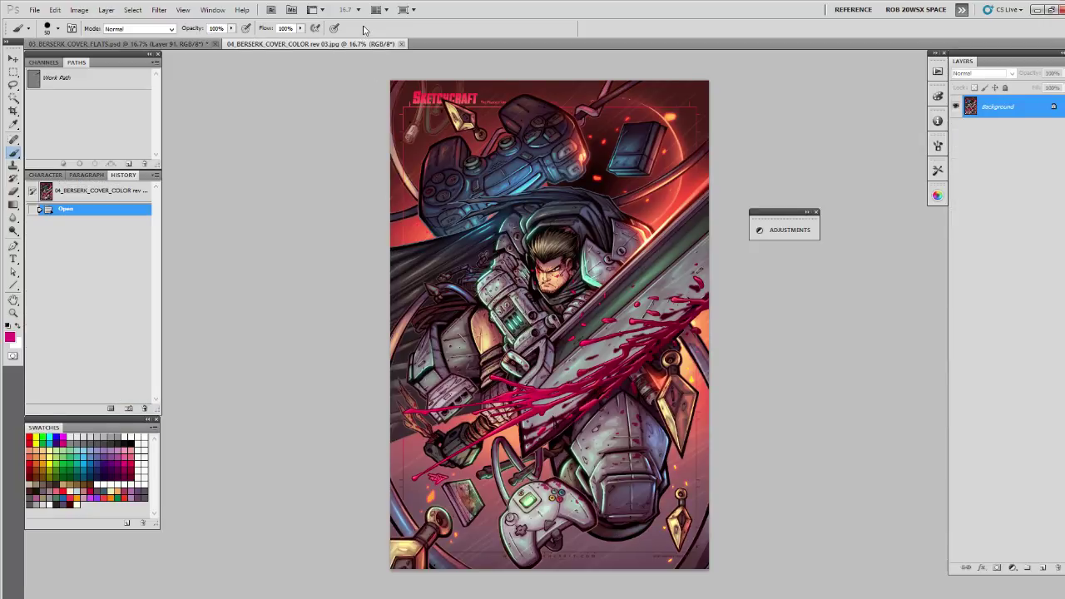
pyautogui.press('z')
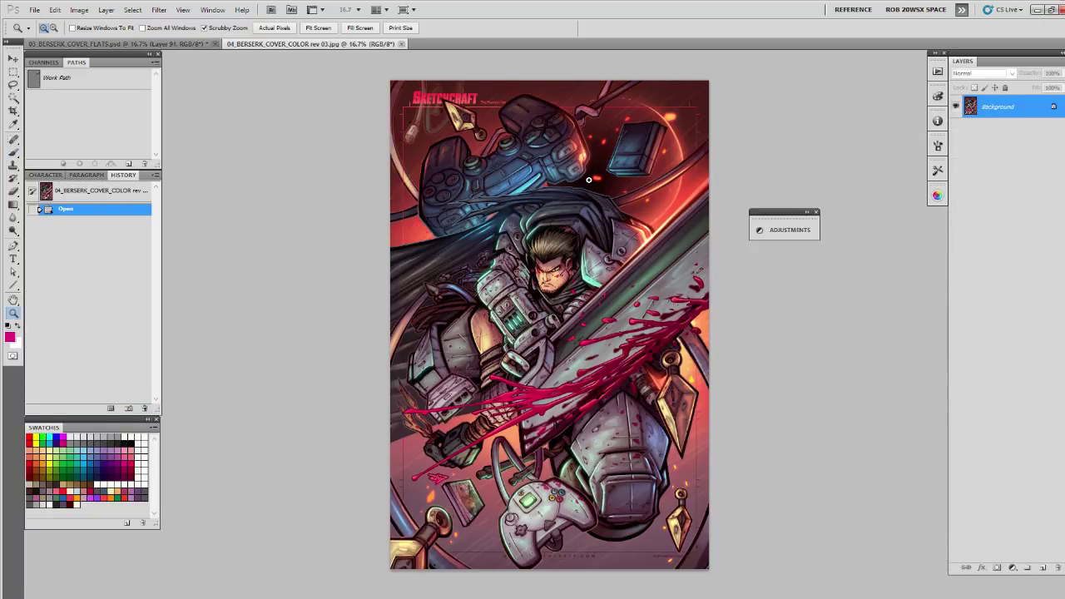
pyautogui.click(592, 186)
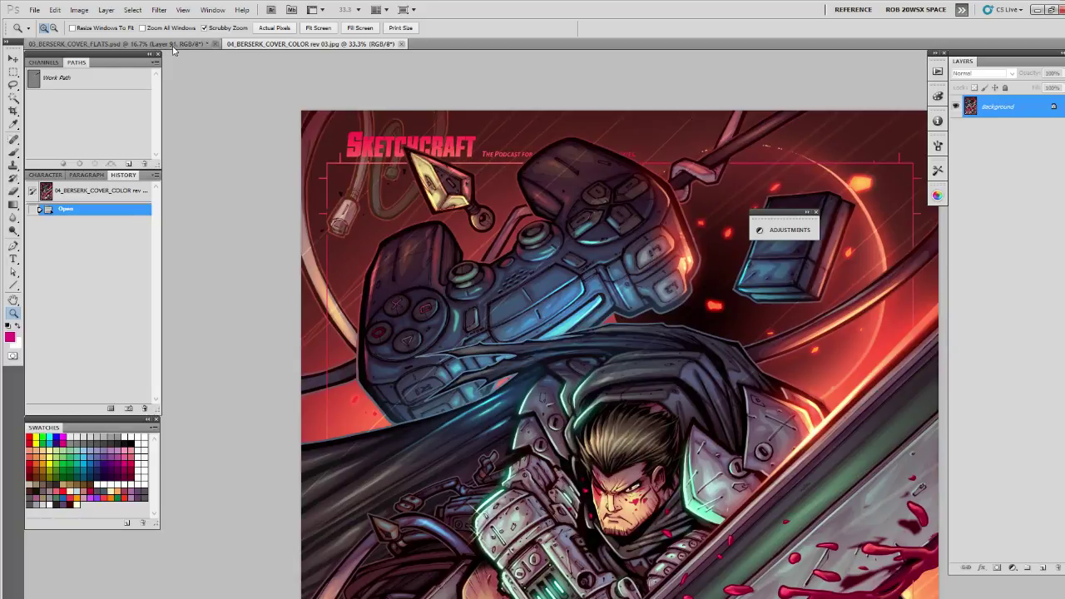
pyautogui.moveTo(150, 44); pyautogui.dragTo(2, 146)
pyautogui.moveTo(995, 203); pyautogui.dragTo(649, 255)
pyautogui.click(956, 102)
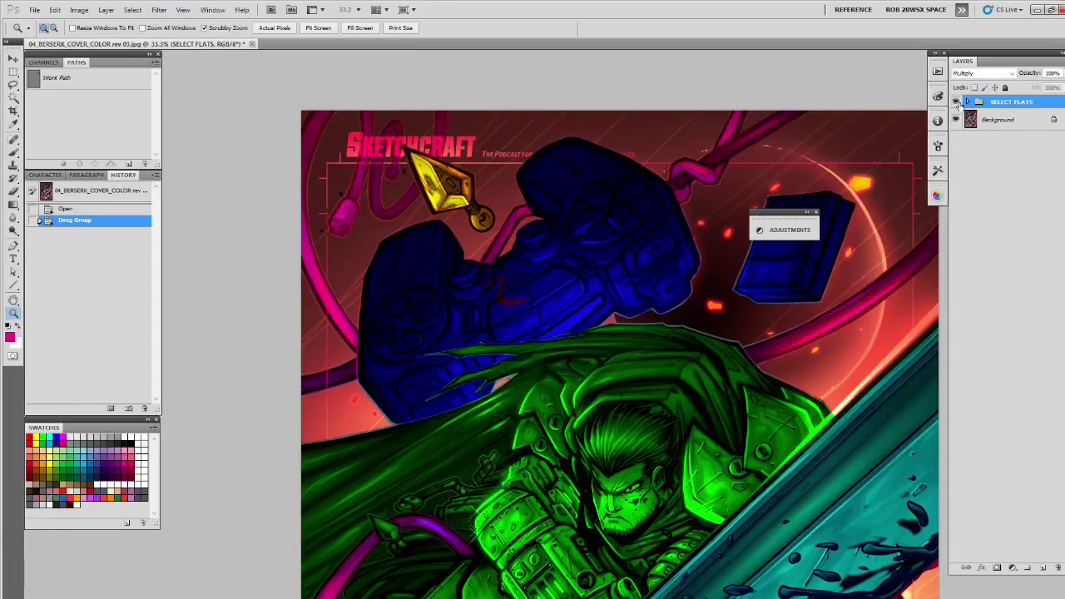
pyautogui.click(957, 101)
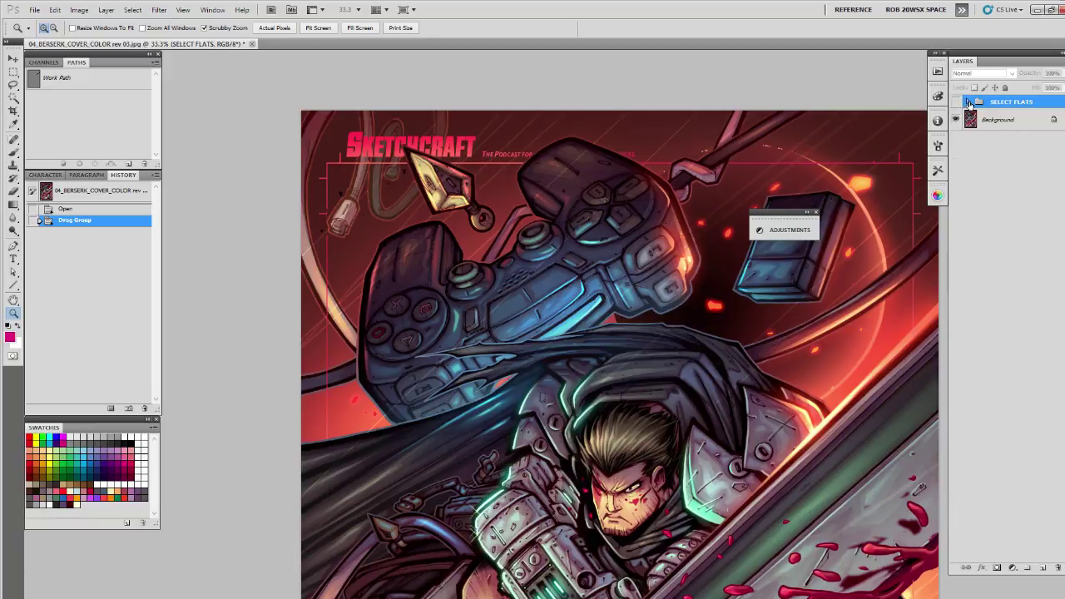
# Load the PS4 flat as a selection and add a new layer for brushwork at the top of the SELECT FLATS group
pyautogui.click(967, 101)
pyautogui.keyDown('ctrl'); pyautogui.click(982, 208); pyautogui.keyUp('ctrl')
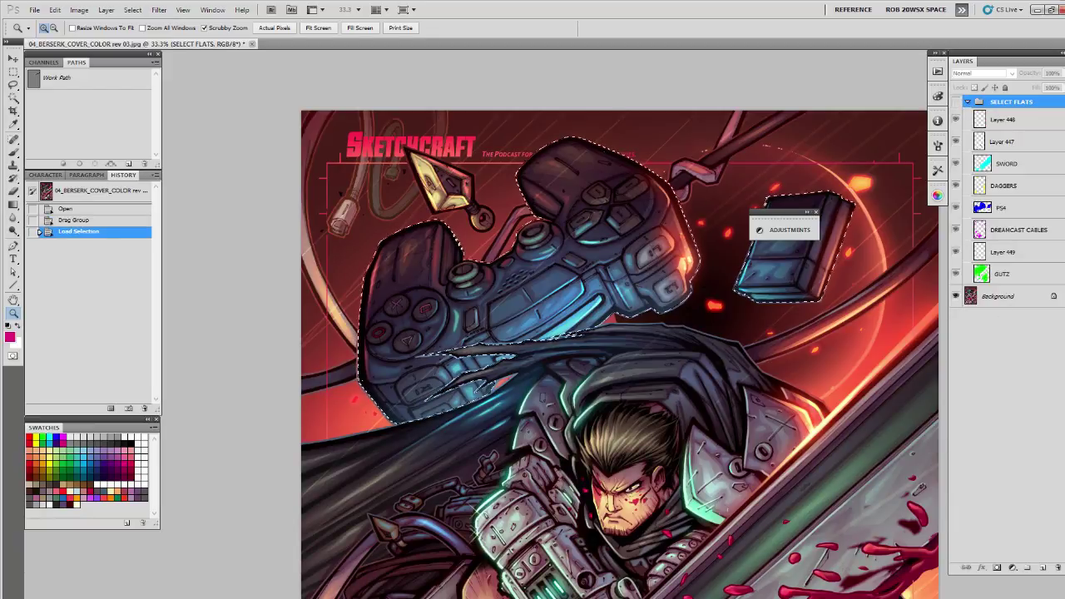
pyautogui.click(1043, 567)
pyautogui.press('b')
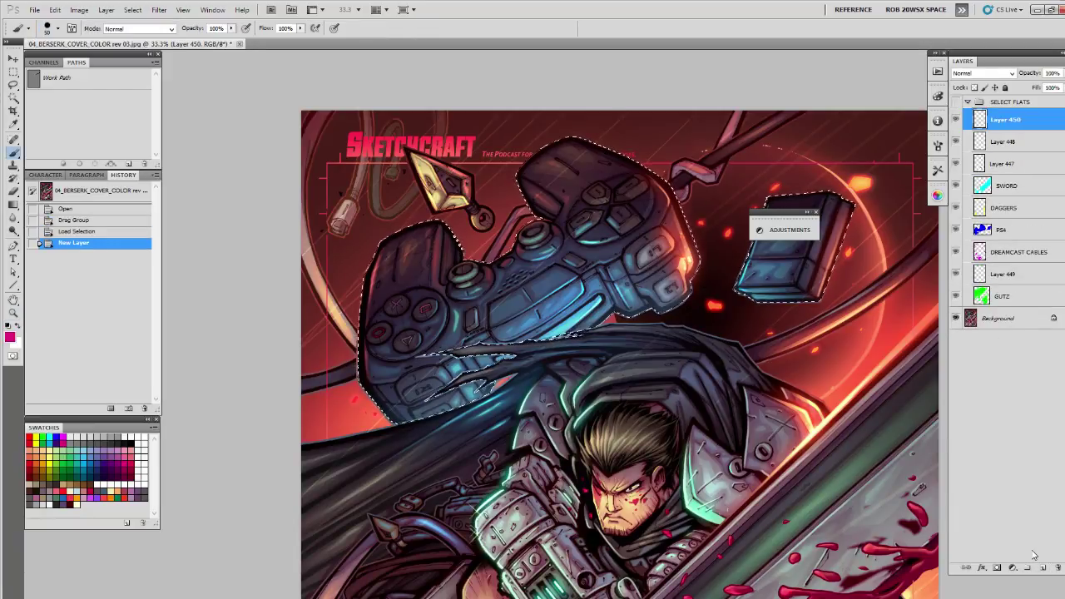
# Hide the selection outline and make a test dab with the PAINTING - AirSoft brush enlarged to 230 px
pyautogui.hotkey('ctrl', 'h')
pyautogui.rightClick(614, 318)
pyautogui.click(654, 468)
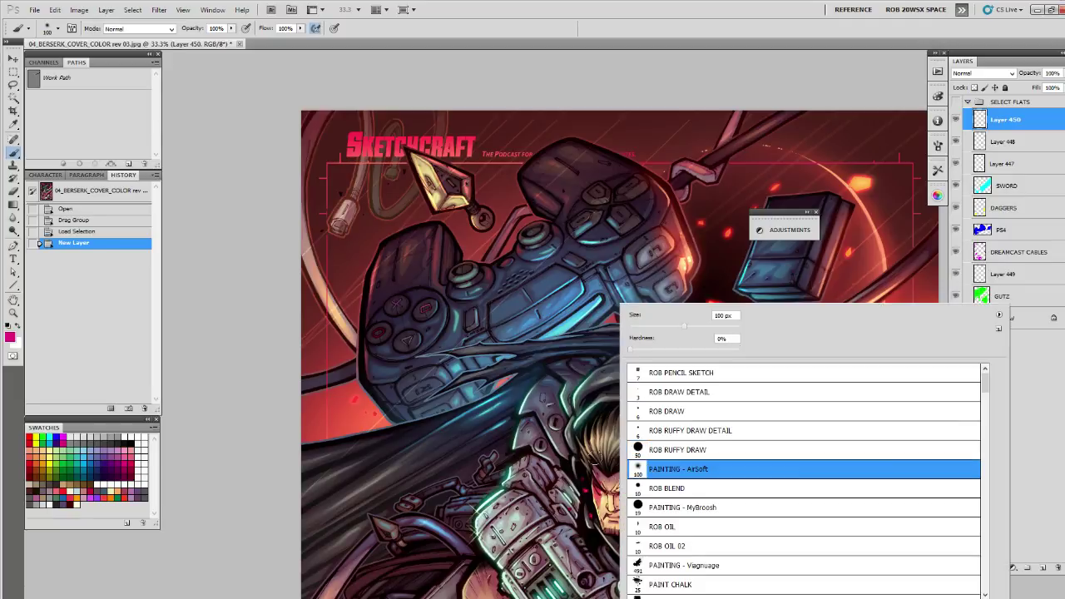
pyautogui.click(576, 406)
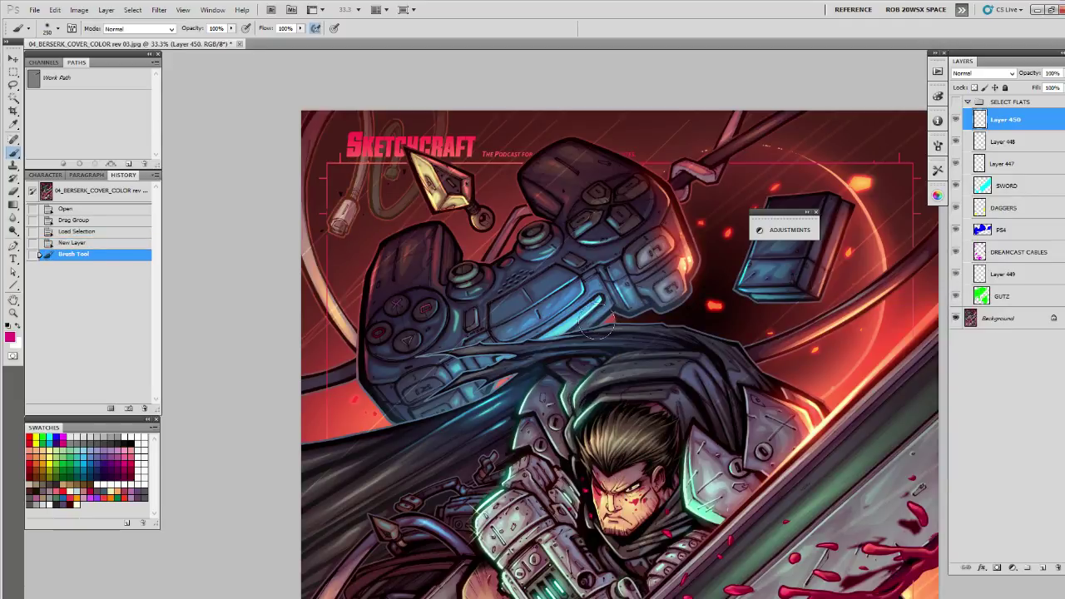
# Sample the background's red, move Layer 450 above the SELECT FLATS group, and paint a red glow along the controller's lower edge
pyautogui.keyDown('alt'); pyautogui.click(860, 358); pyautogui.keyUp('alt')
pyautogui.moveTo(600, 339)
pyautogui.mouseDown()
pyautogui.moveTo(691, 306)
pyautogui.moveTo(513, 368)
pyautogui.moveTo(625, 312)
pyautogui.mouseUp()
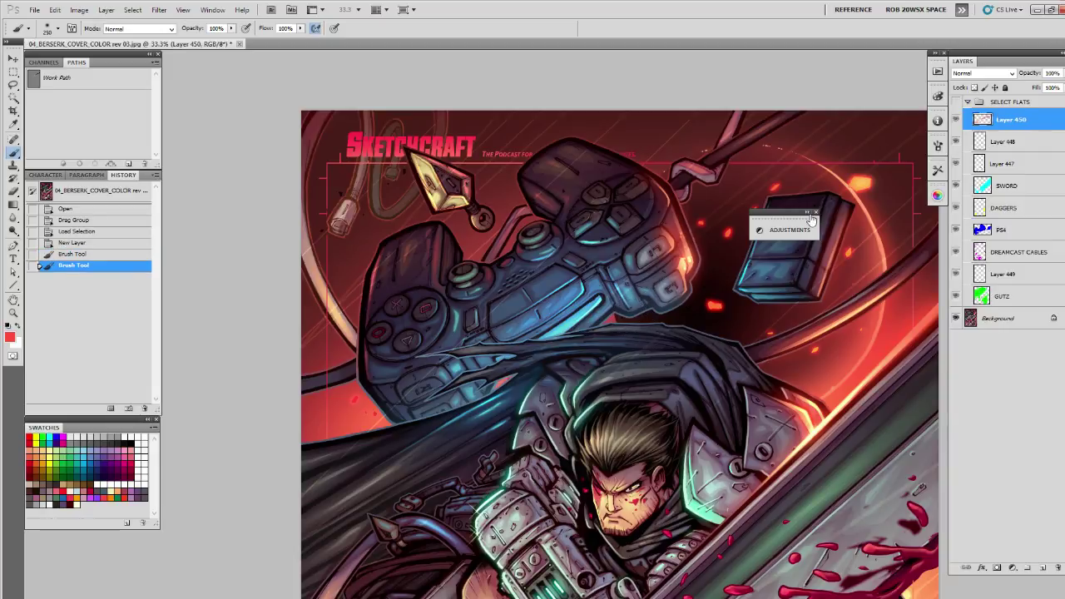
pyautogui.moveTo(1001, 123); pyautogui.dragTo(1004, 97)
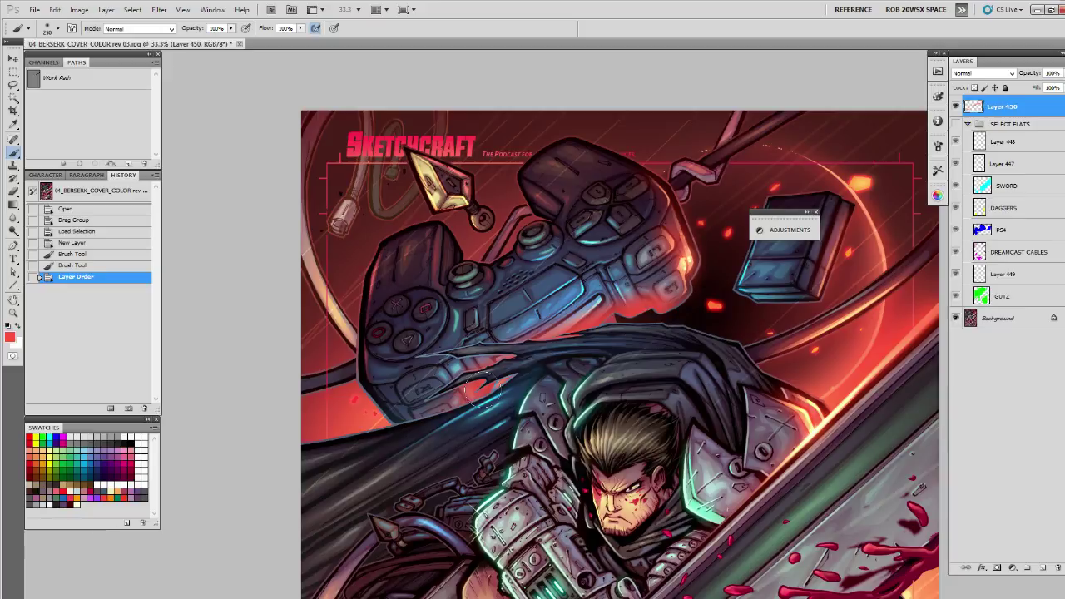
pyautogui.moveTo(713, 258)
pyautogui.mouseDown()
pyautogui.moveTo(671, 226)
pyautogui.moveTo(454, 435)
pyautogui.mouseUp()
pyautogui.moveTo(628, 328)
pyautogui.mouseDown()
pyautogui.moveTo(470, 388)
pyautogui.moveTo(433, 417)
pyautogui.mouseUp()
pyautogui.moveTo(720, 285); pyautogui.dragTo(551, 359)
pyautogui.click(551, 359)
# Hide the red glow on Layer 450, and load the GUTZ flat as a selection and clear it again
pyautogui.press('z')
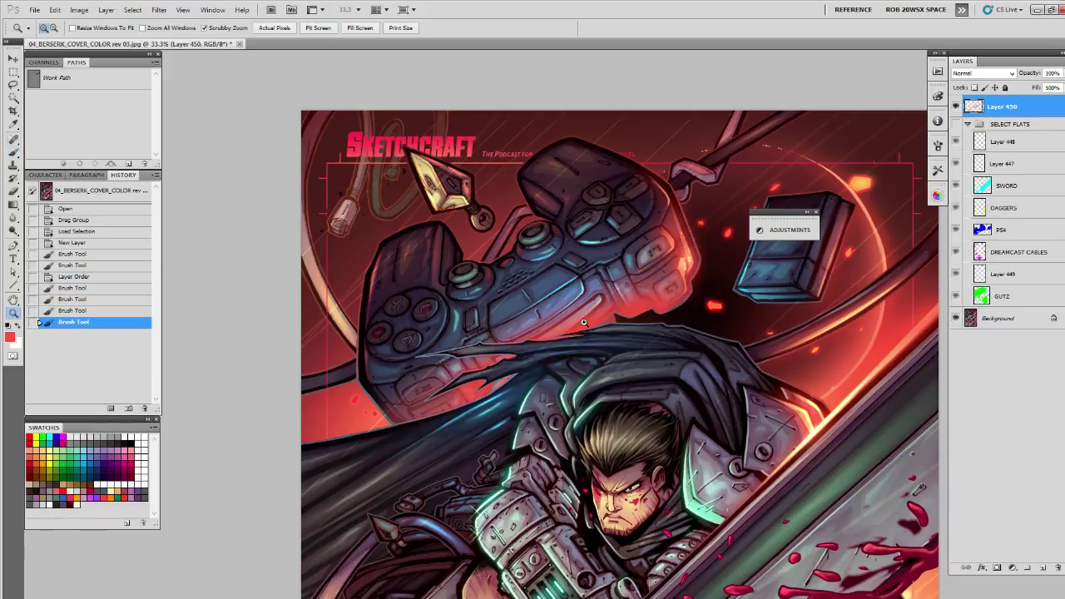
pyautogui.click(587, 324)
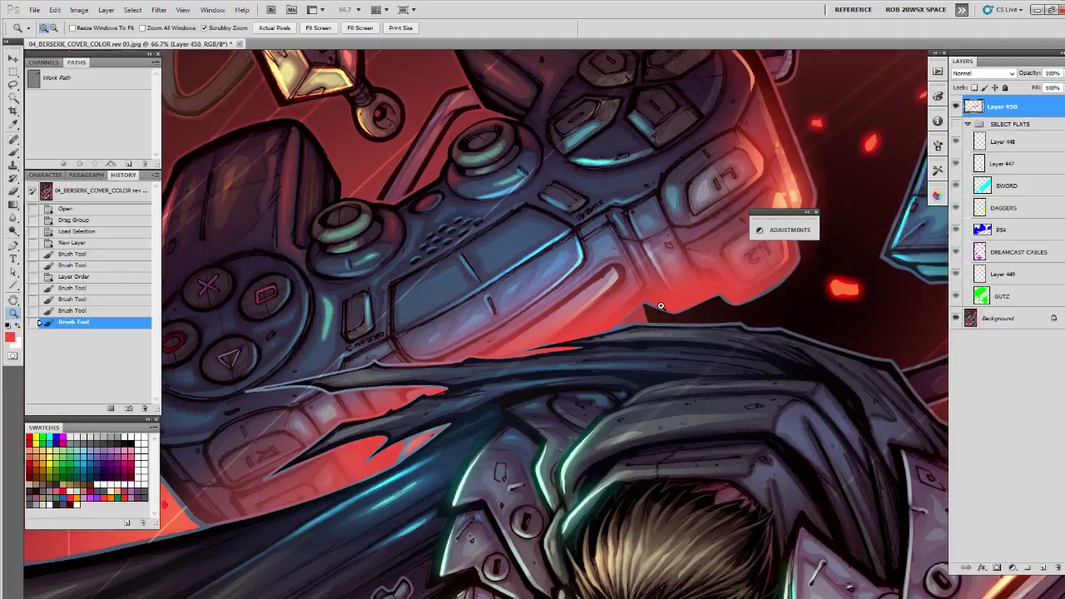
pyautogui.keyDown('alt'); pyautogui.click(596, 366); pyautogui.keyUp('alt')
pyautogui.keyDown('alt'); pyautogui.click(596, 367); pyautogui.keyUp('alt')
pyautogui.keyDown('alt'); pyautogui.click(597, 367); pyautogui.keyUp('alt')
pyautogui.keyDown('alt'); pyautogui.click(596, 367); pyautogui.keyUp('alt')
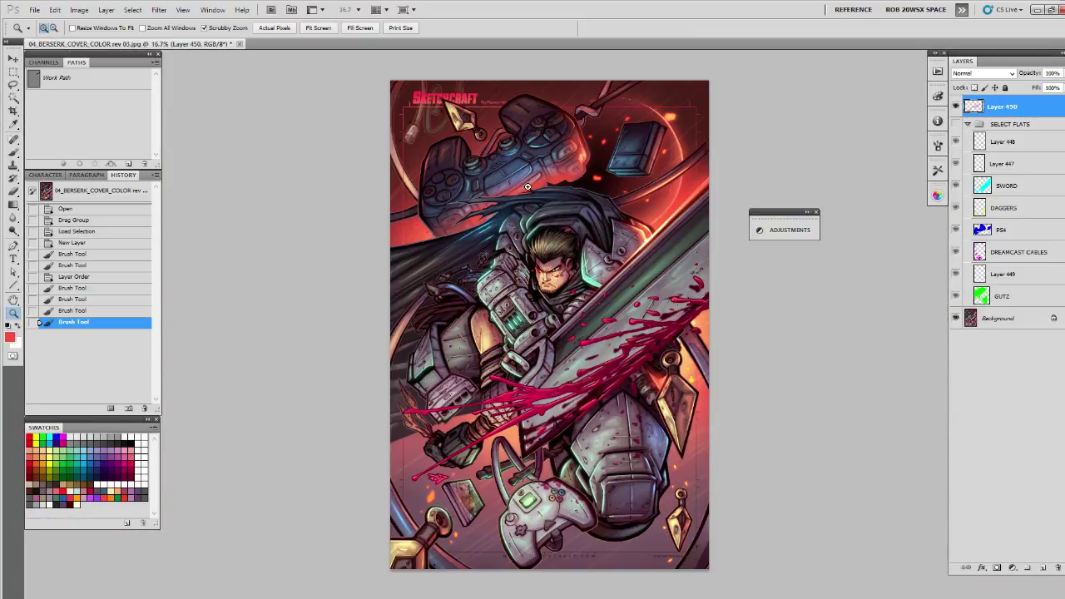
pyautogui.keyDown('ctrl'); pyautogui.click(981, 296); pyautogui.keyUp('ctrl')
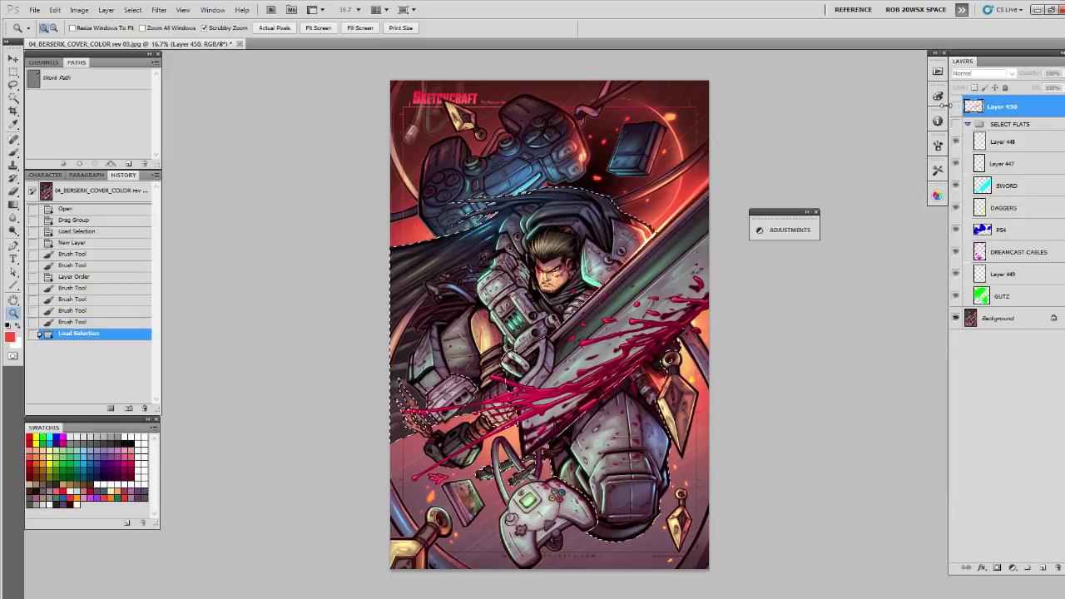
pyautogui.hotkey('ctrl', 'd')
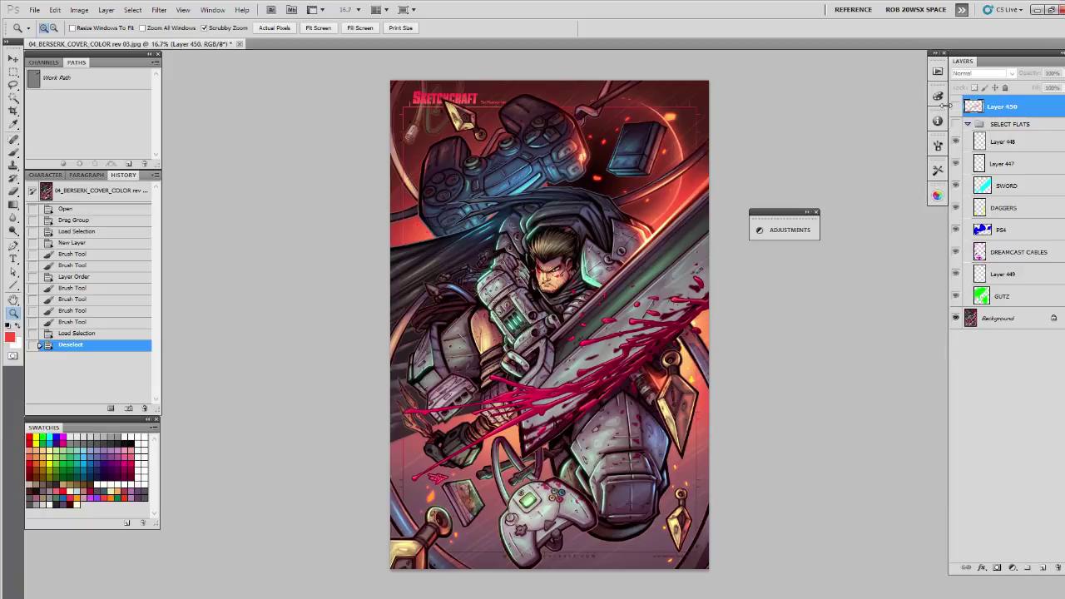
# Load the DAGGERS flat as a selection and add a new layer above Layer 450
pyautogui.moveTo(689, 396); pyautogui.dragTo(695, 386)
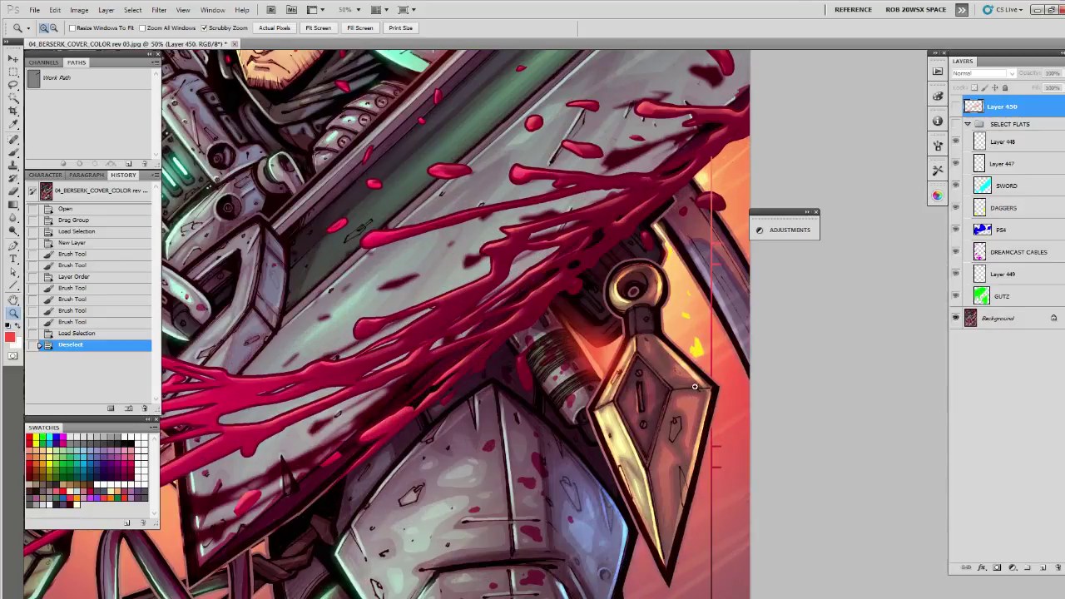
pyautogui.moveTo(685, 461); pyautogui.dragTo(649, 455)
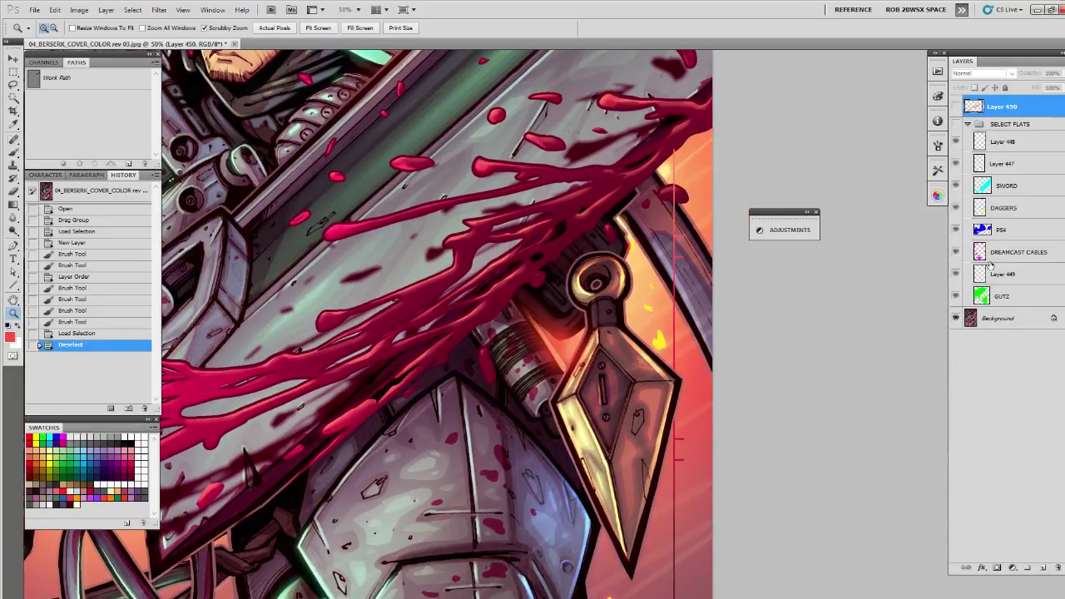
pyautogui.keyDown('ctrl'); pyautogui.click(981, 208); pyautogui.keyUp('ctrl')
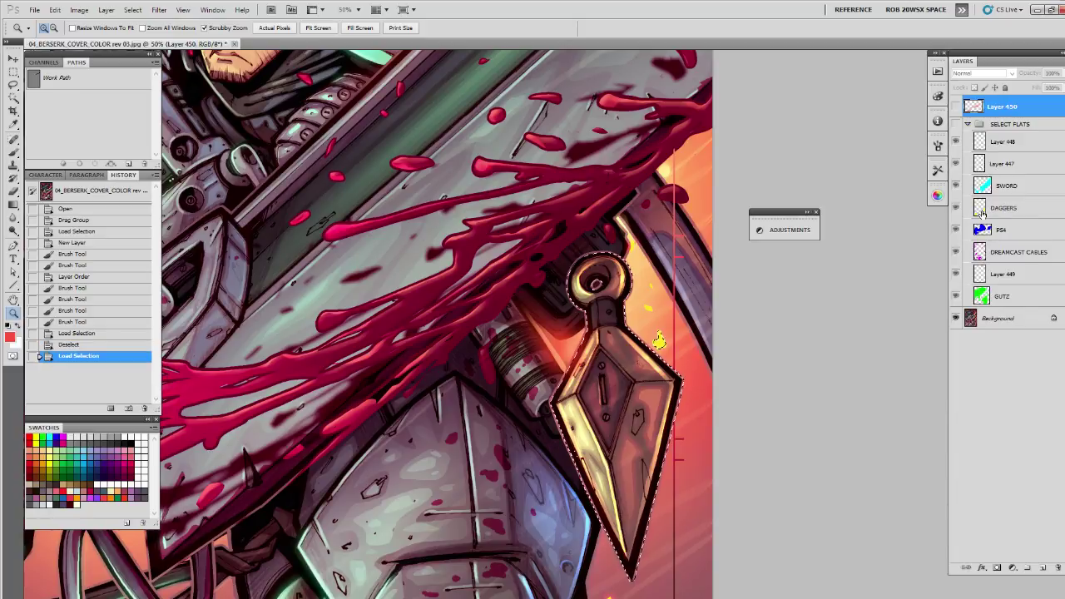
pyautogui.hotkey('ctrl', 'shift', 'alt', 'n')
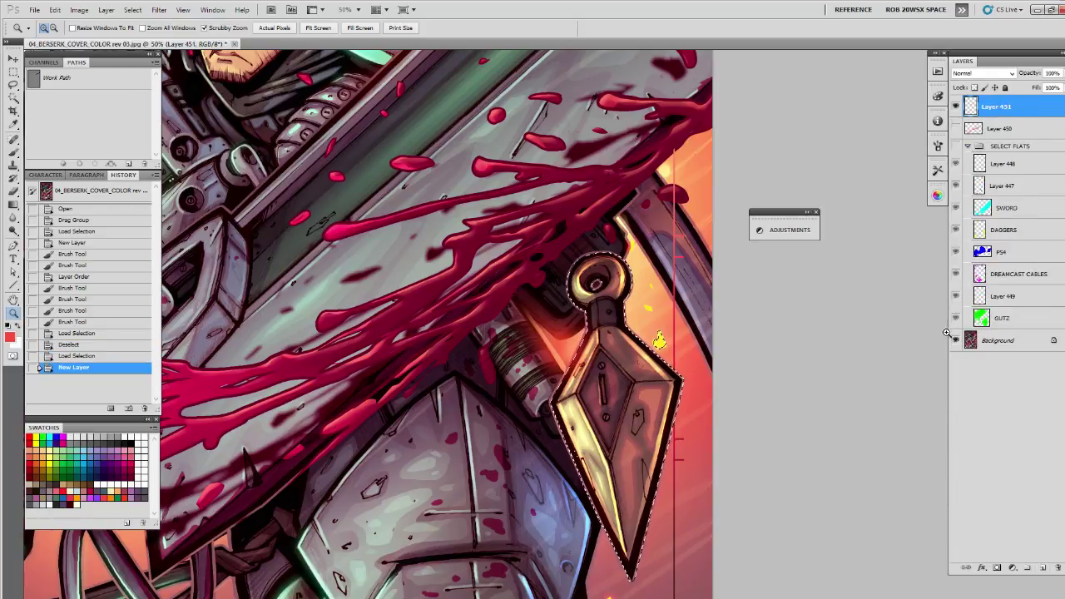
# Add a Gradient Map adjustment layer masked to the daggers and set its blending mode to Color
pyautogui.click(1012, 567)
pyautogui.click(1007, 556)
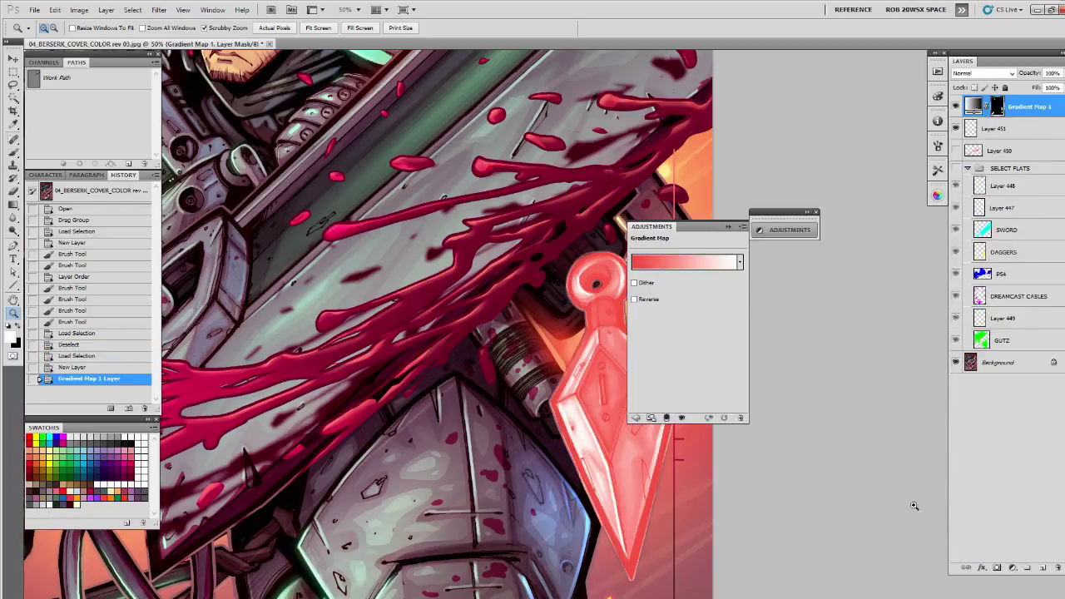
pyautogui.click(690, 264)
pyautogui.click(1021, 177)
pyautogui.click(983, 75)
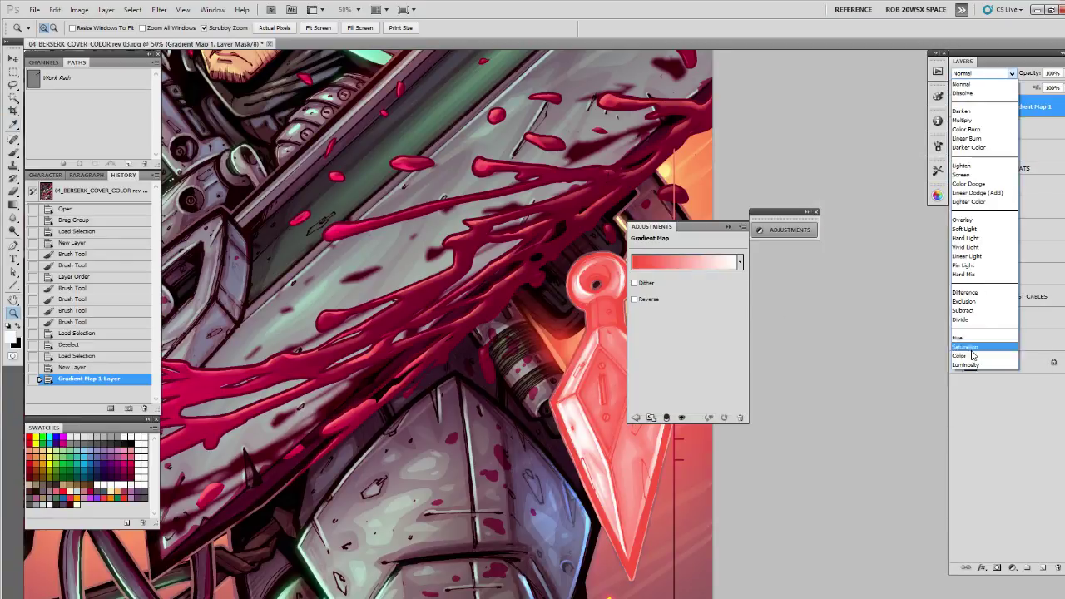
pyautogui.click(984, 356)
# Try several gradient presets on the daggers' gradient map and apply the dark brown to blue to light green one
pyautogui.click(708, 265)
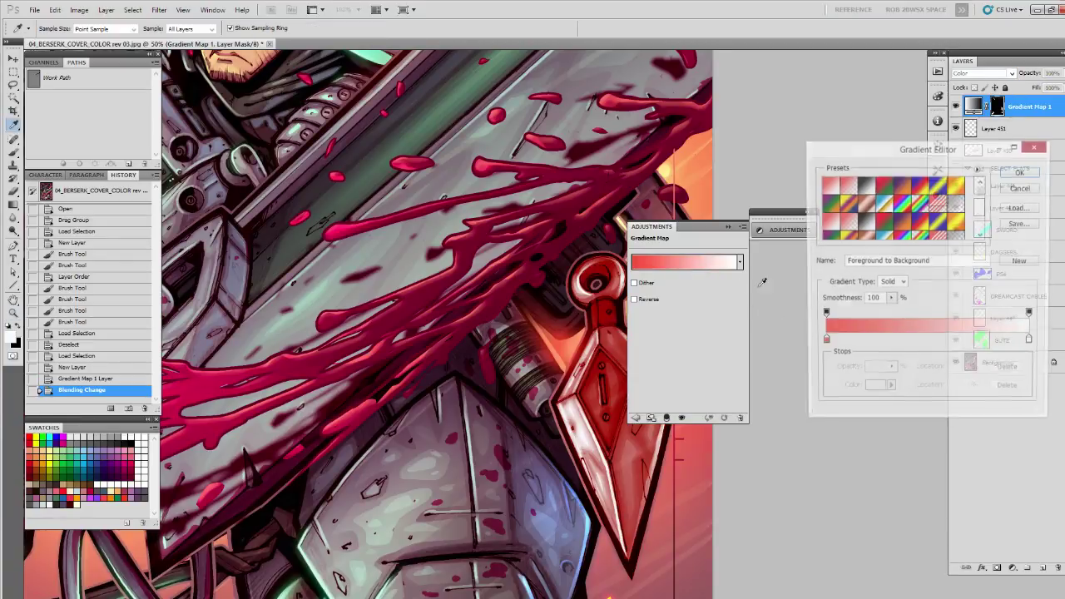
pyautogui.click(879, 241)
pyautogui.click(878, 220)
pyautogui.click(899, 222)
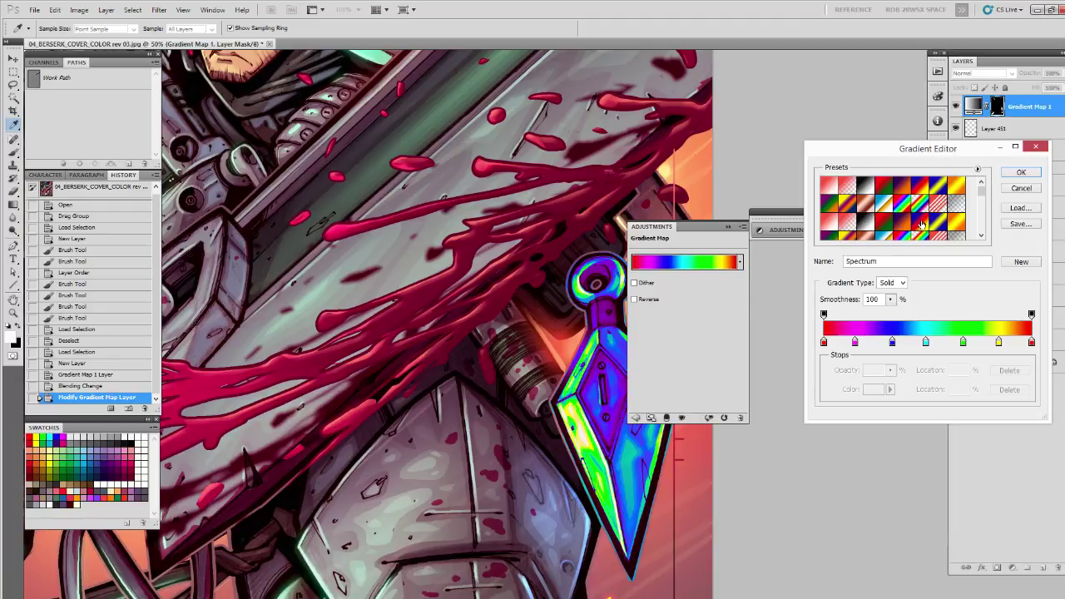
pyautogui.click(920, 222)
pyautogui.click(940, 225)
pyautogui.moveTo(981, 190); pyautogui.dragTo(978, 239)
pyautogui.click(901, 231)
pyautogui.click(883, 232)
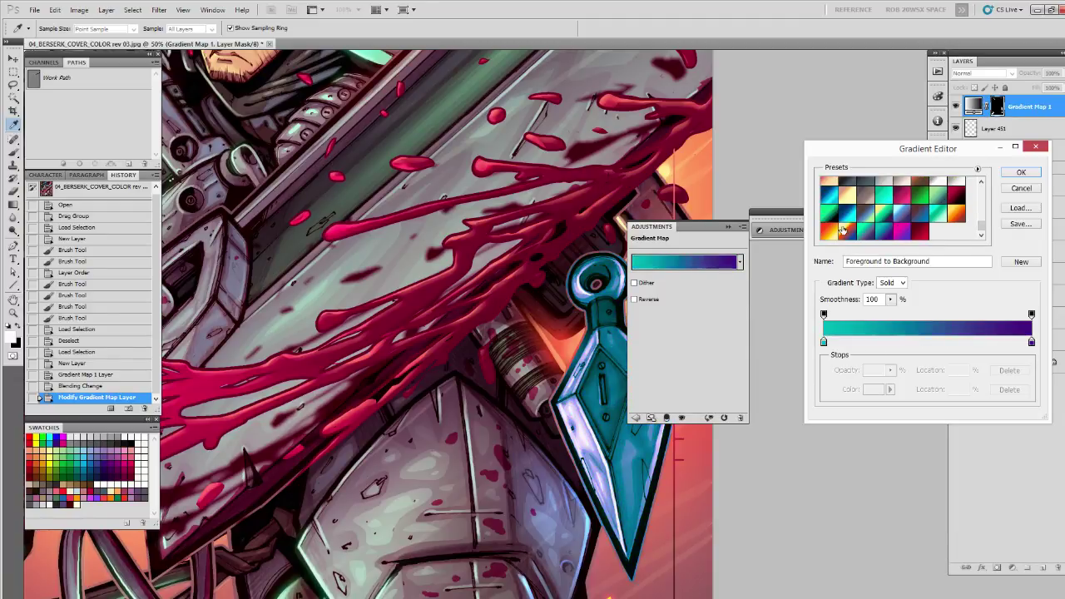
pyautogui.click(845, 232)
pyautogui.click(833, 232)
pyautogui.click(875, 214)
pyautogui.click(909, 206)
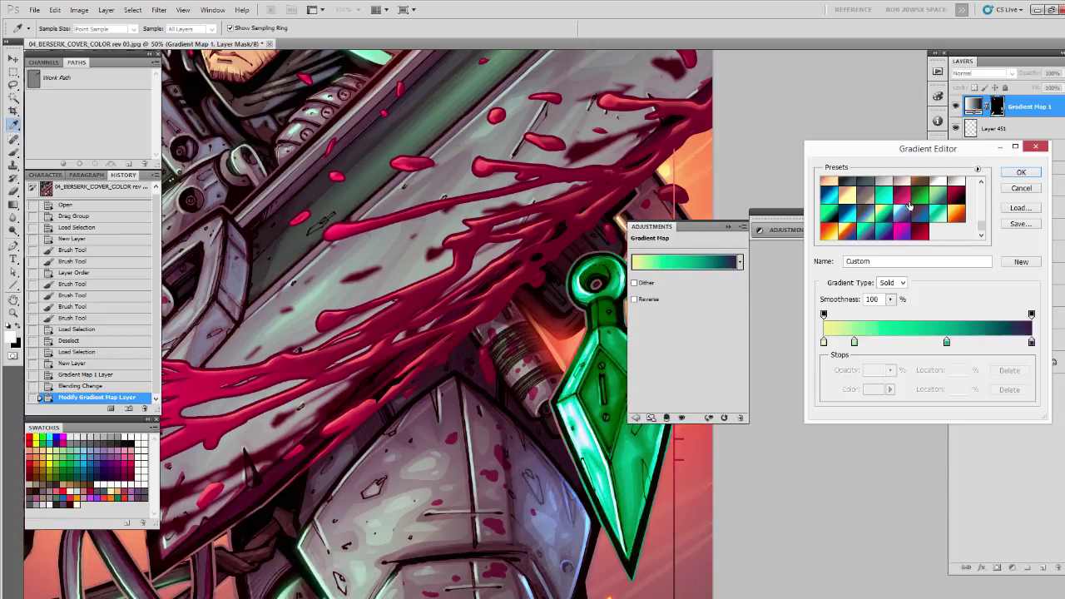
pyautogui.click(869, 216)
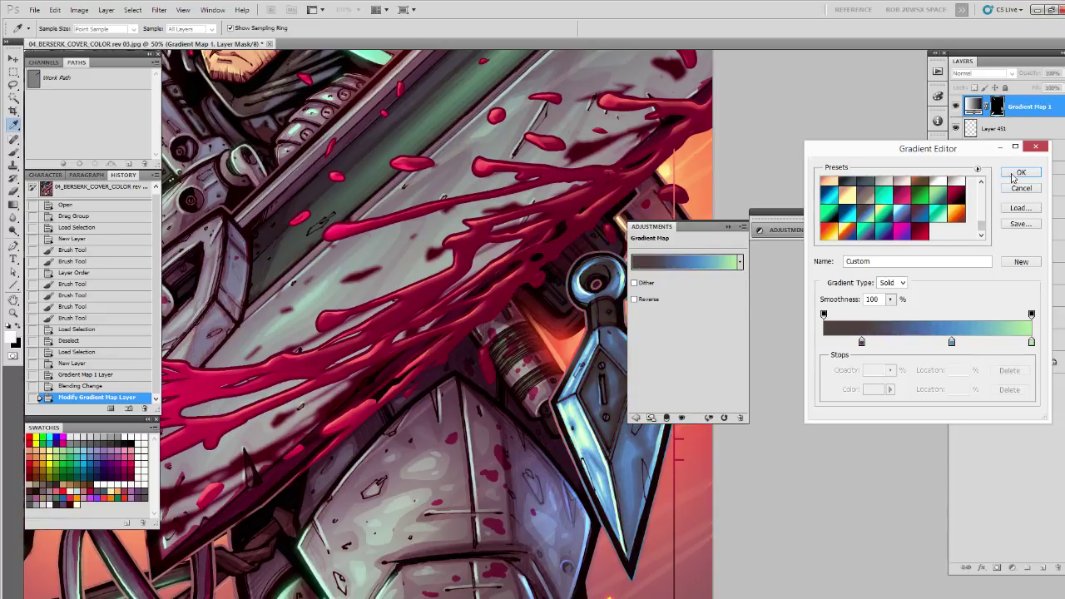
pyautogui.click(1021, 172)
# Clear the adjustment settings off the artwork and toggle the Gradient Map 1 layer to compare dagger colours on the full cover, leaving it hidden
pyautogui.keyDown('alt'); pyautogui.click(613, 436); pyautogui.keyUp('alt')
pyautogui.keyDown('alt'); pyautogui.click(613, 436); pyautogui.keyUp('alt')
pyautogui.keyDown('alt'); pyautogui.click(613, 436); pyautogui.keyUp('alt')
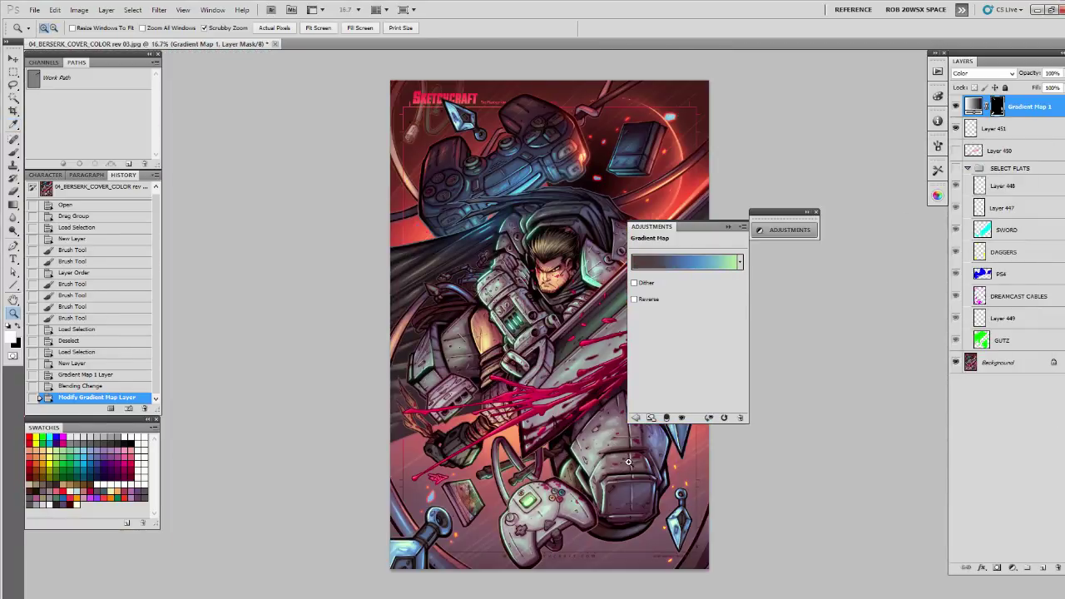
pyautogui.moveTo(666, 226); pyautogui.dragTo(805, 284)
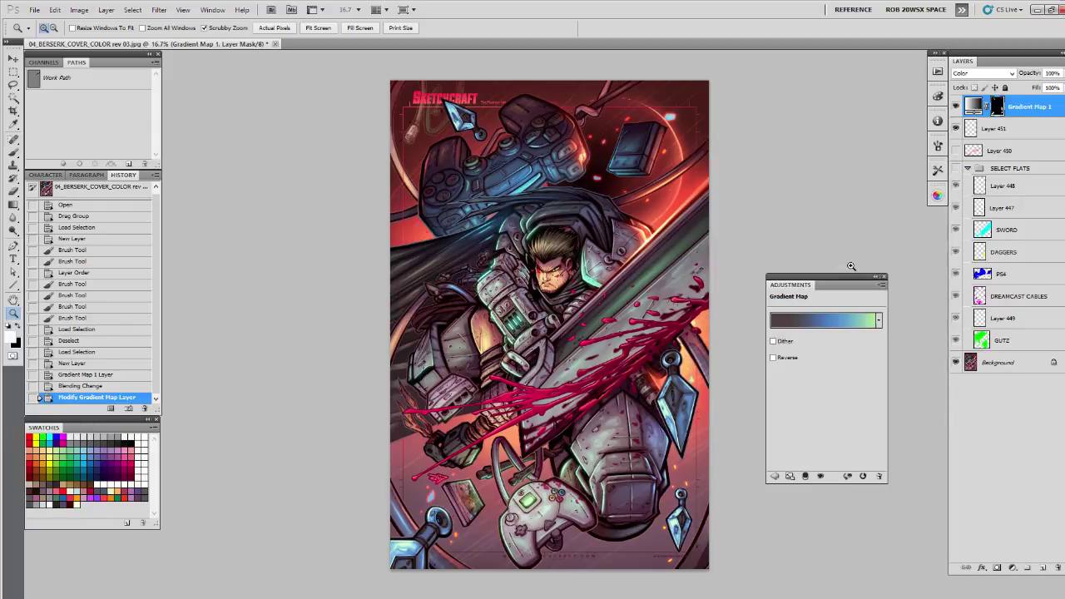
pyautogui.click(956, 107)
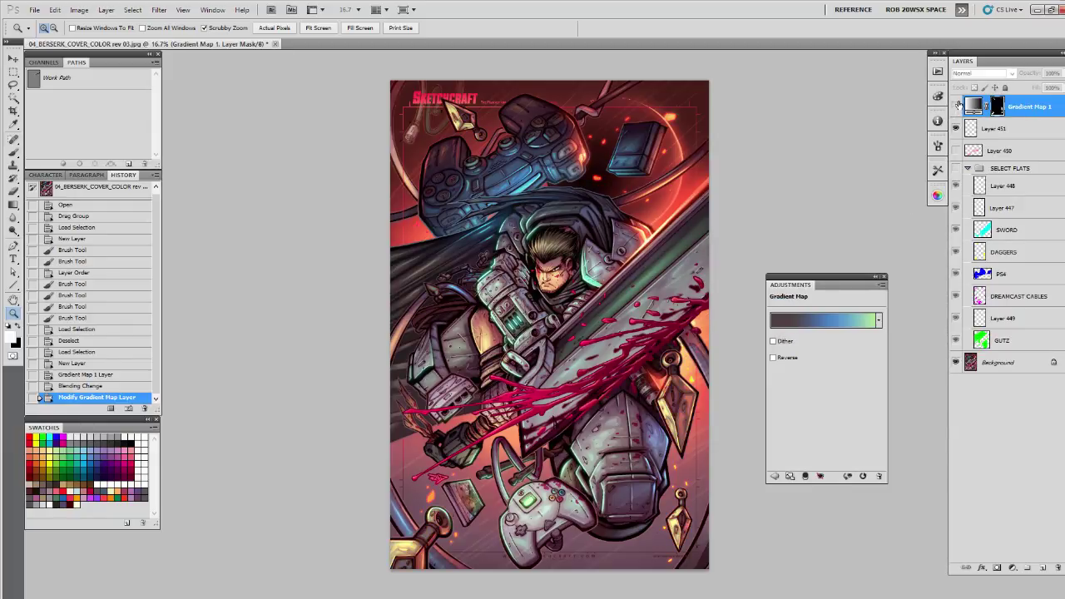
pyautogui.click(956, 107)
pyautogui.click(955, 107)
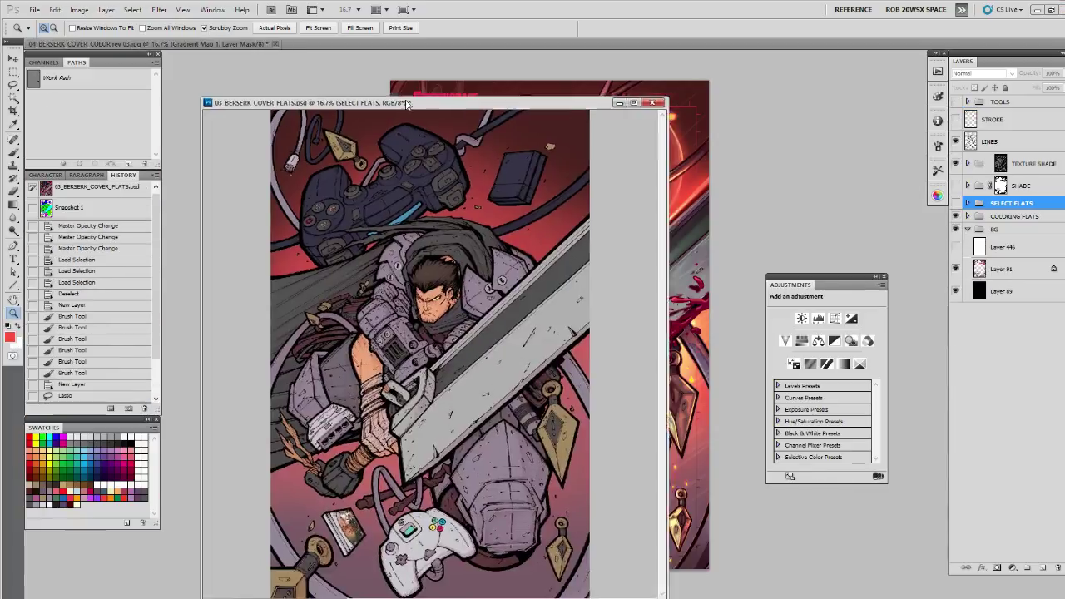
# Dock the 03_BERSERK_COVER_FLATS.psd window as a tab and restore its Snapshot 1 state
pyautogui.moveTo(407, 102); pyautogui.dragTo(440, 43)
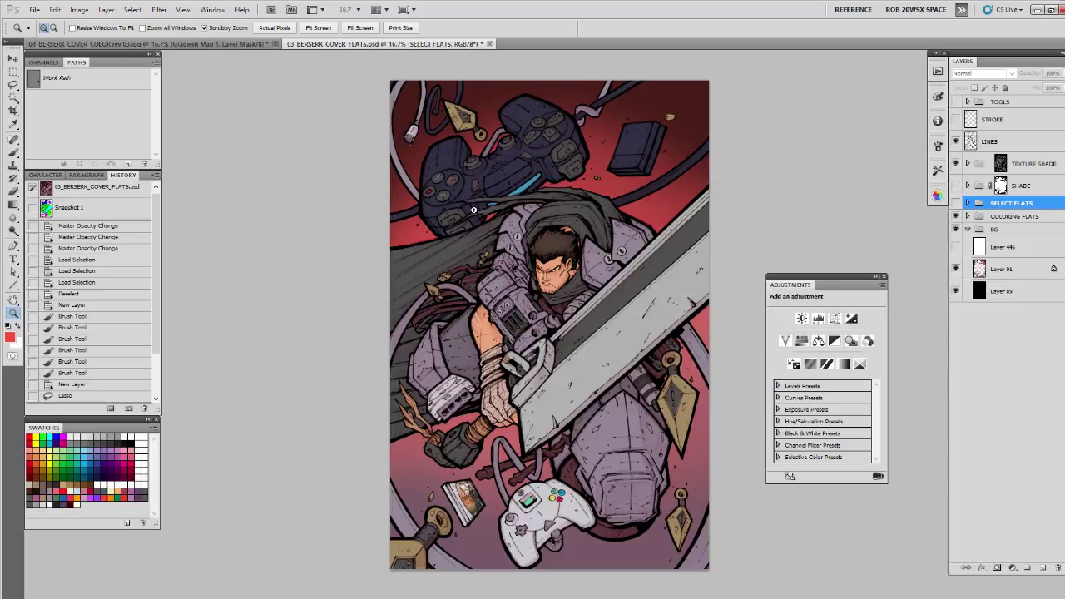
pyautogui.click(84, 207)
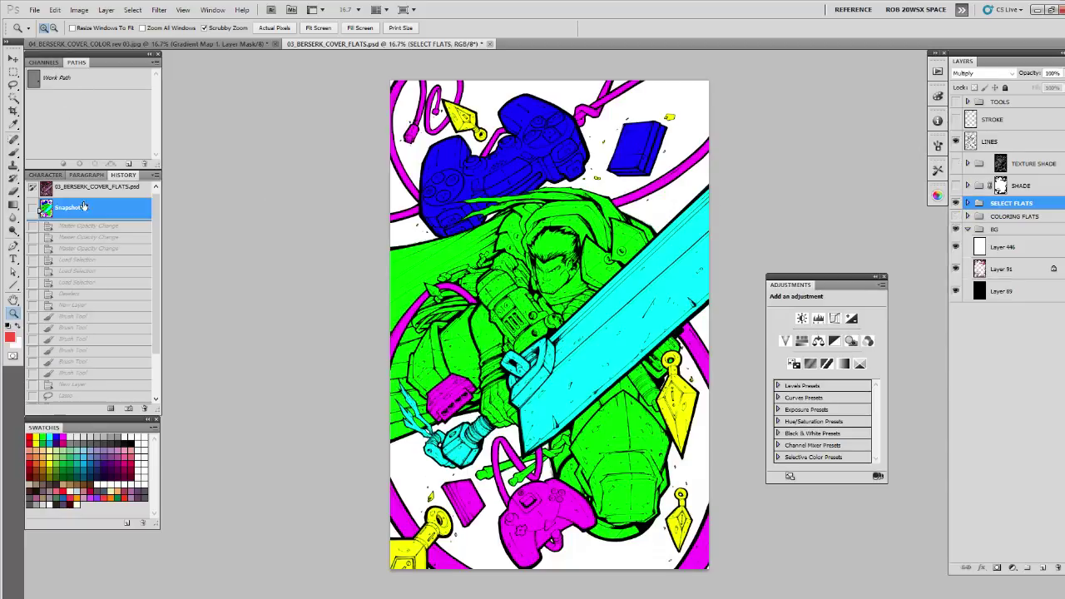
# Examine how the PS4 and GUTZ flats meet beneath the line art, hiding and reshowing the LINES layer
pyautogui.moveTo(532, 212); pyautogui.dragTo(580, 218)
pyautogui.moveTo(579, 218); pyautogui.dragTo(665, 346)
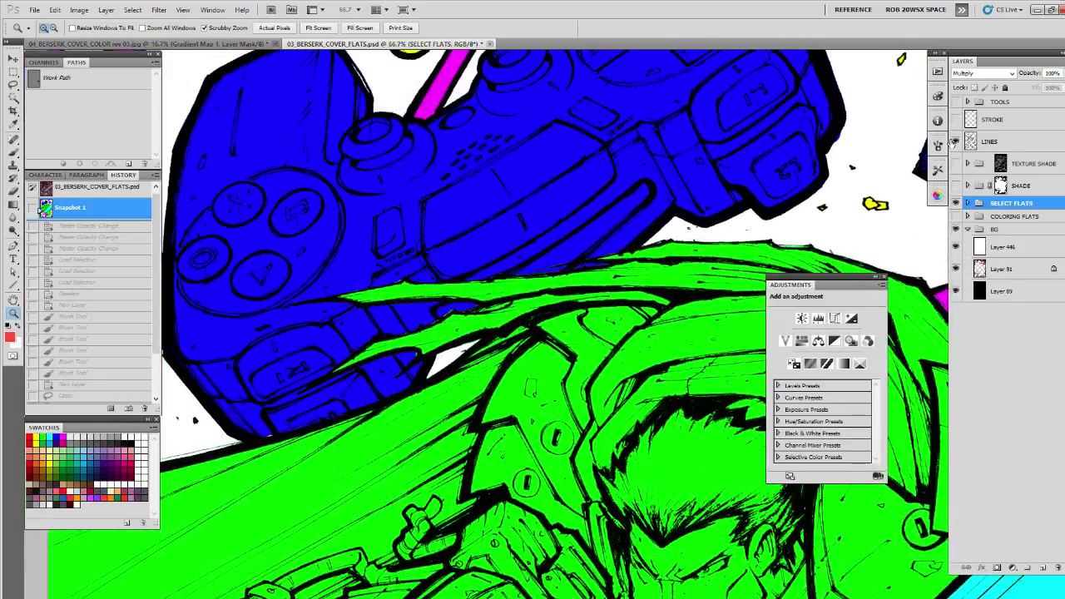
pyautogui.click(955, 141)
pyautogui.moveTo(526, 278); pyautogui.dragTo(640, 266)
pyautogui.click(954, 142)
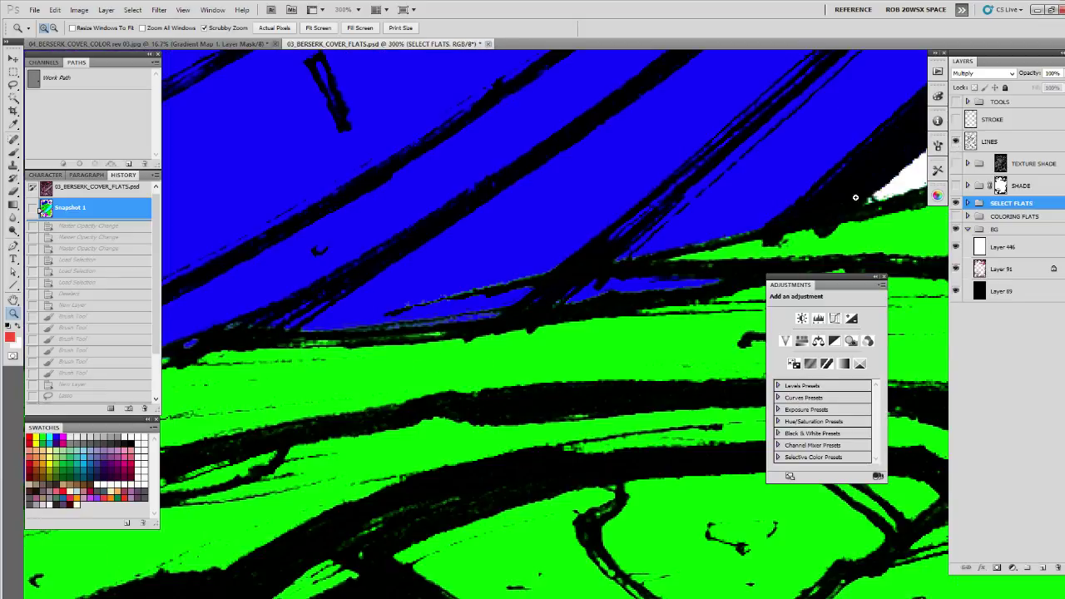
pyautogui.moveTo(701, 317); pyautogui.dragTo(587, 256)
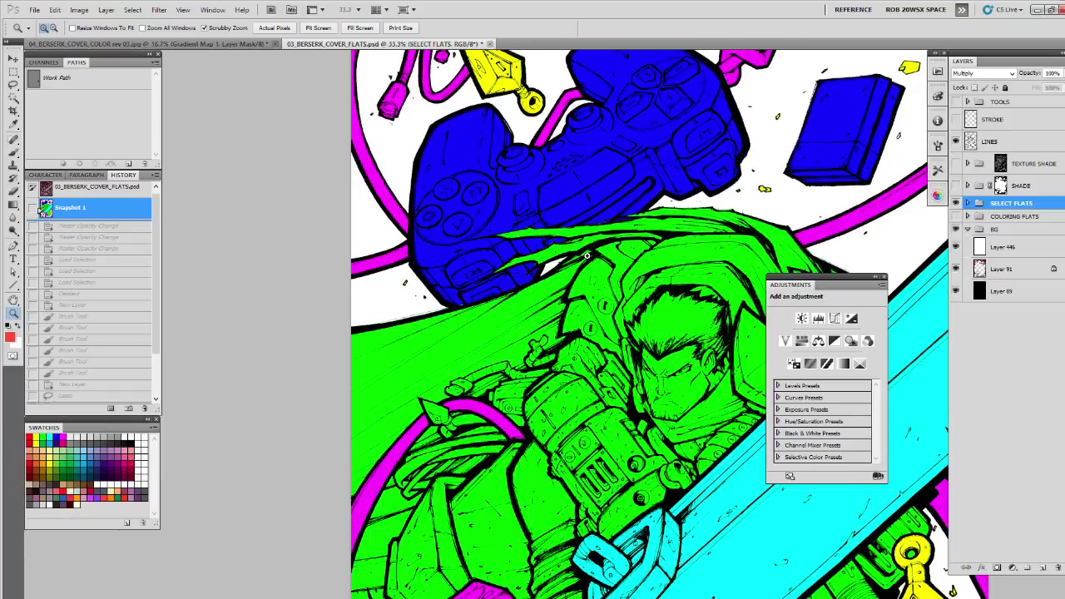
# Set the LINES layer's blending mode to Overlay and toggle its visibility to compare the effect over the selection flats
pyautogui.click(972, 140)
pyautogui.click(994, 73)
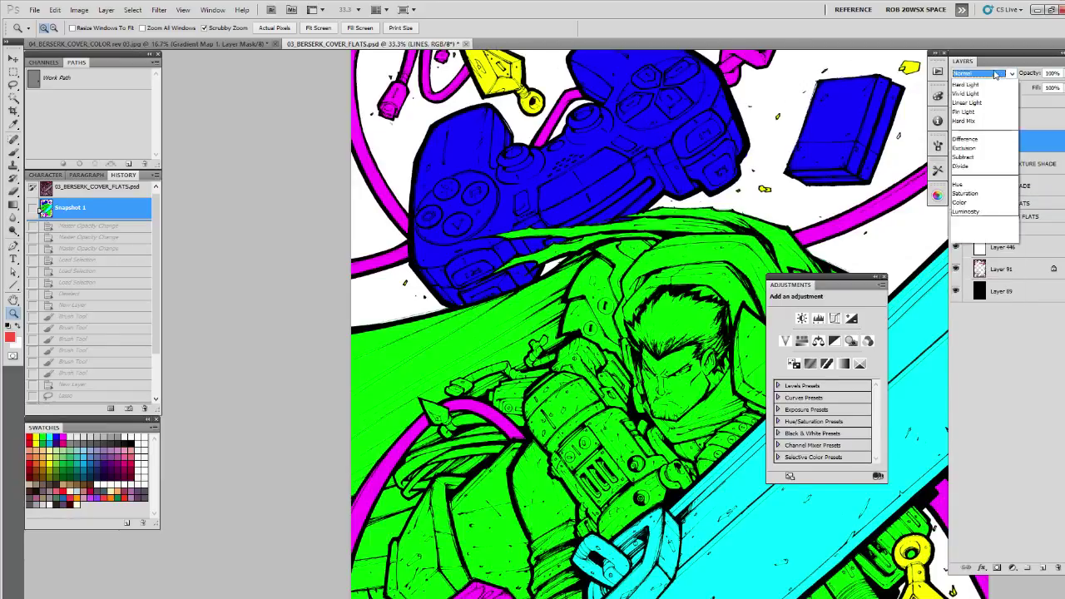
pyautogui.click(962, 219)
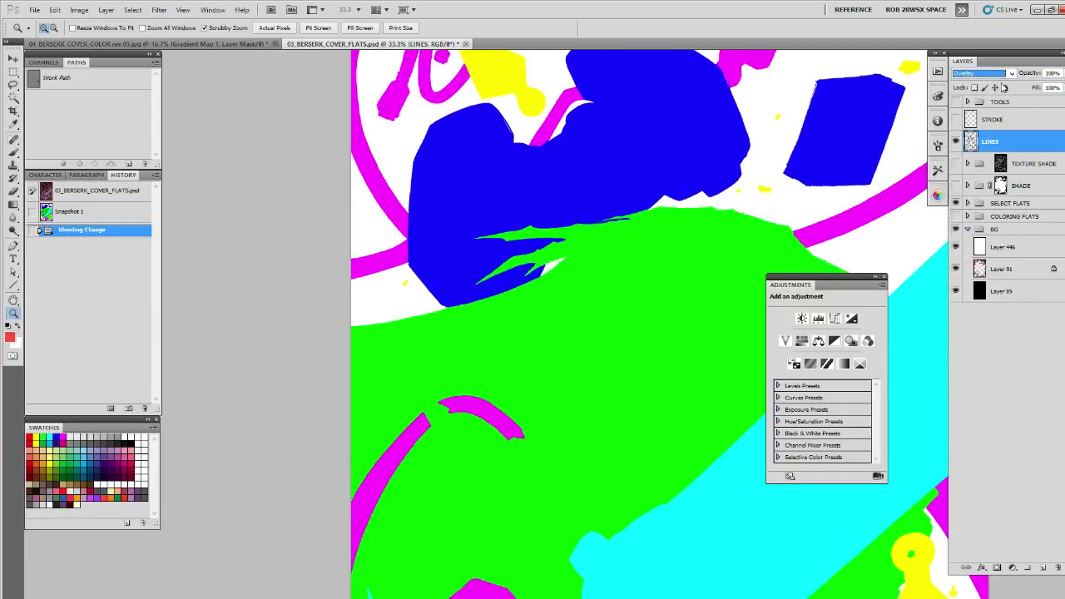
pyautogui.click(972, 74)
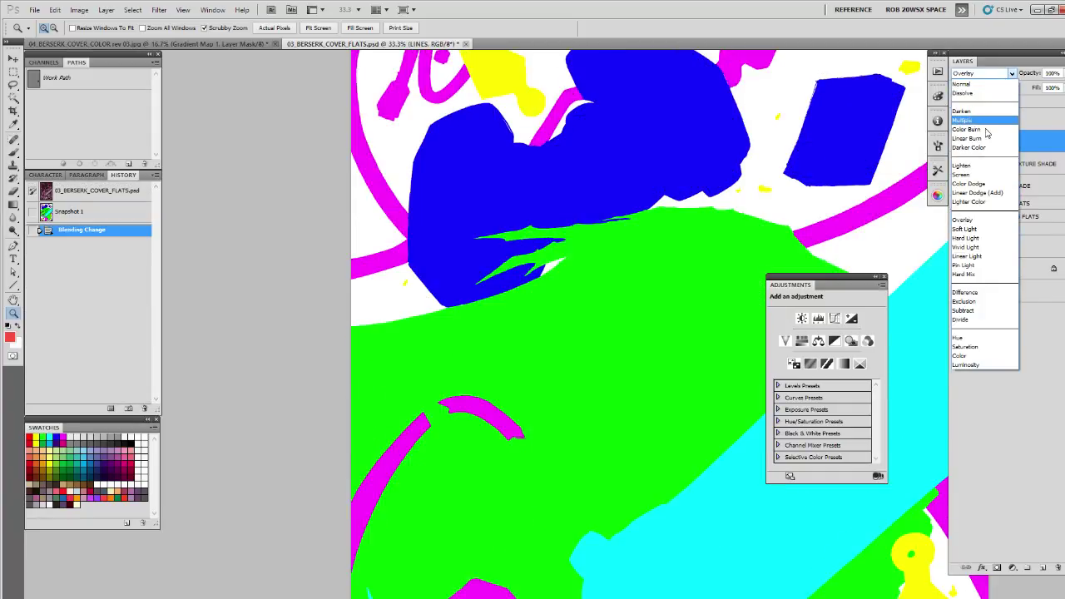
pyautogui.click(1024, 125)
pyautogui.click(955, 143)
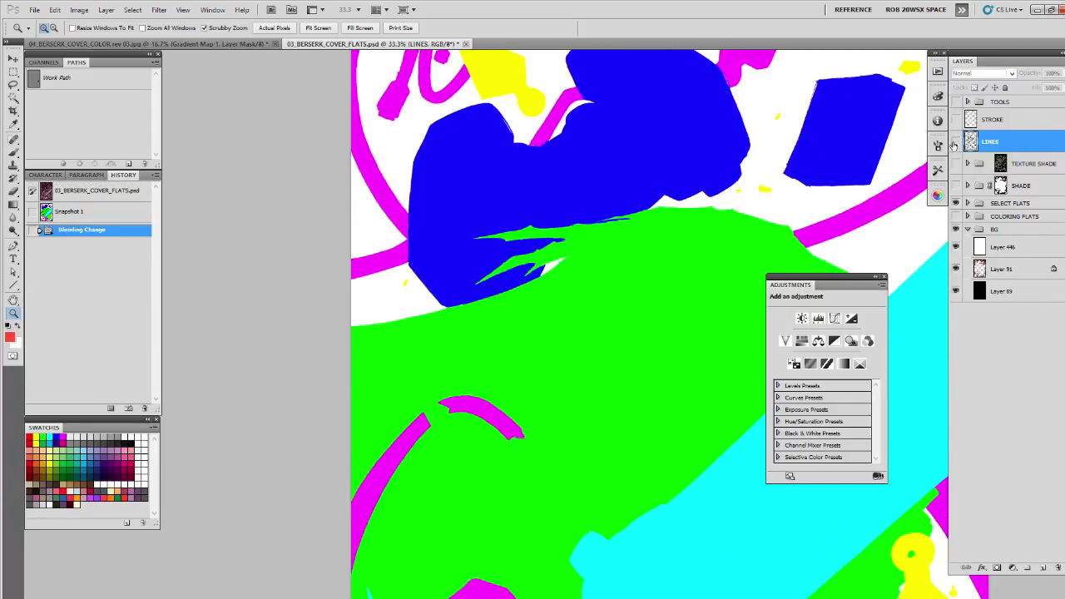
pyautogui.click(954, 142)
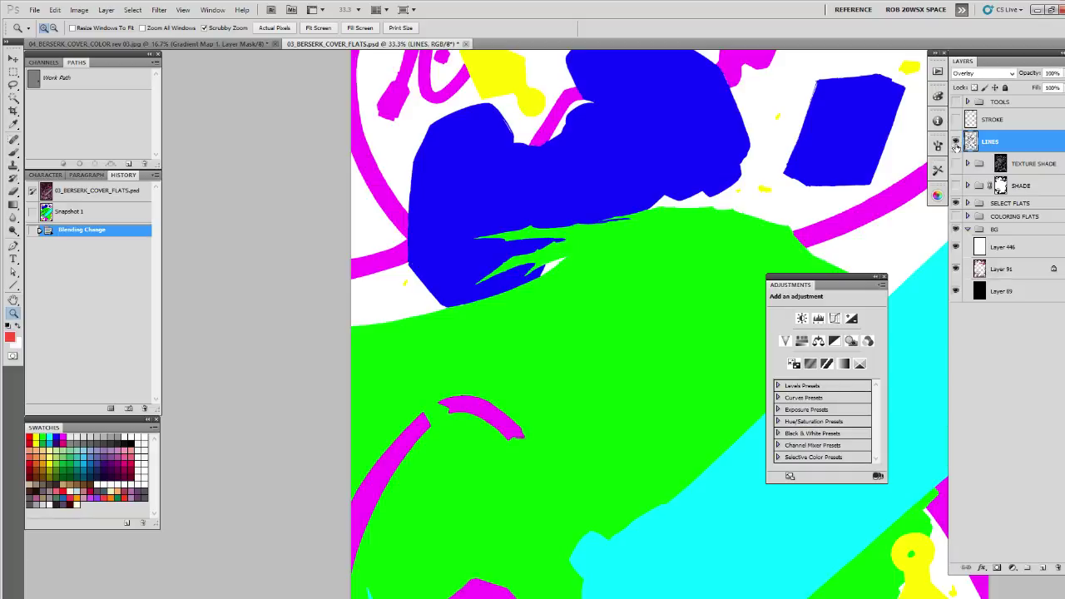
# Show the COLORING FLATS group instead of SELECT FLATS and examine the Overlay line art around the character's arm
pyautogui.click(955, 216)
pyautogui.moveTo(684, 451); pyautogui.dragTo(663, 255)
pyautogui.click(558, 342)
pyautogui.click(559, 342)
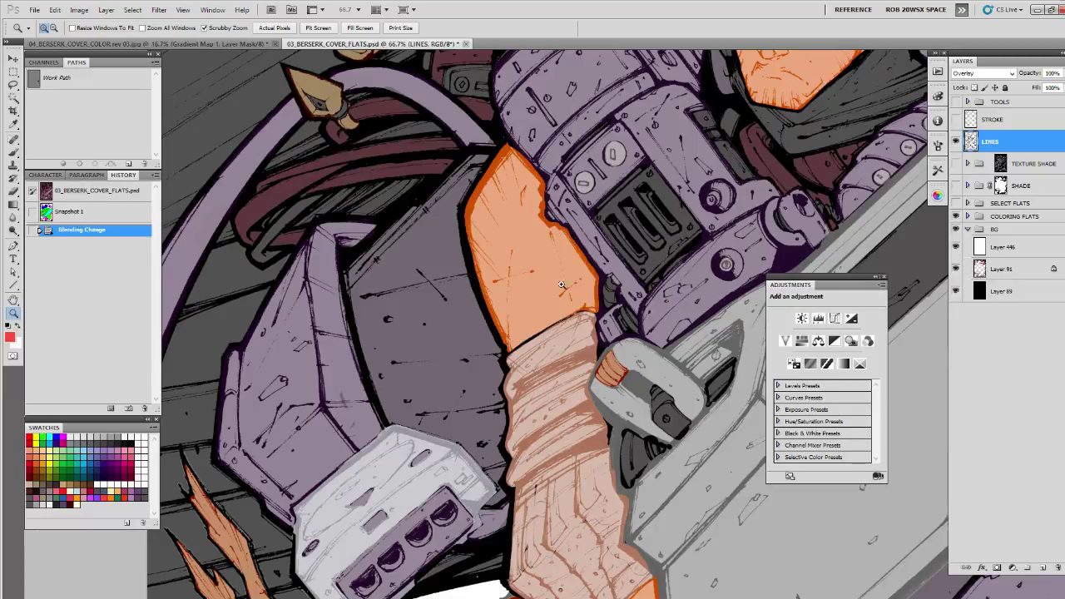
# Compare the artwork with the LINES layer hidden and the STROKE layer switched on and off, and reshow LINES
pyautogui.scroll(3, 562, 286)
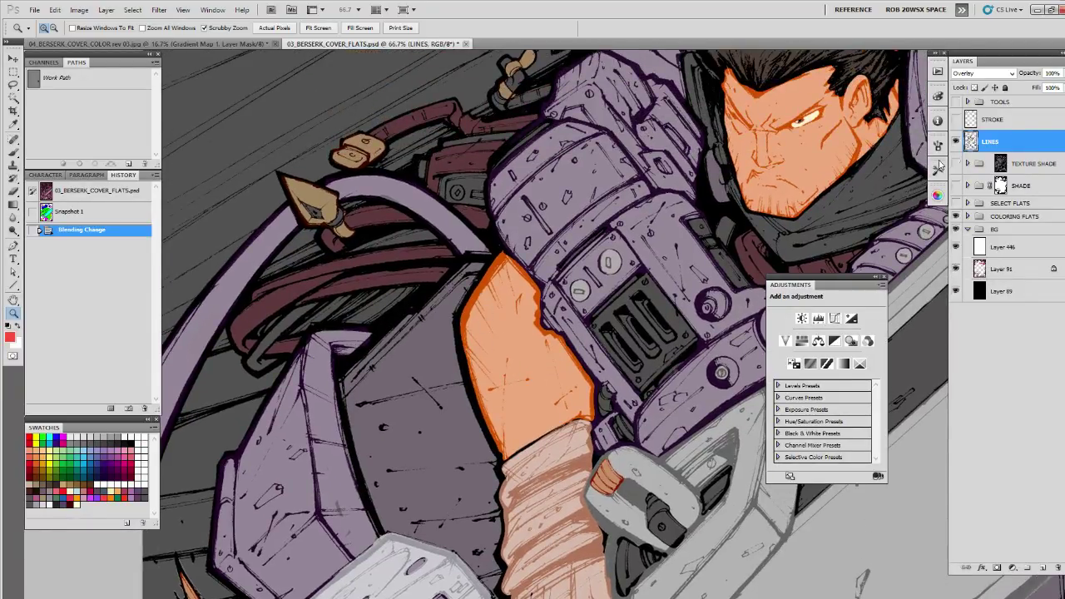
pyautogui.click(957, 142)
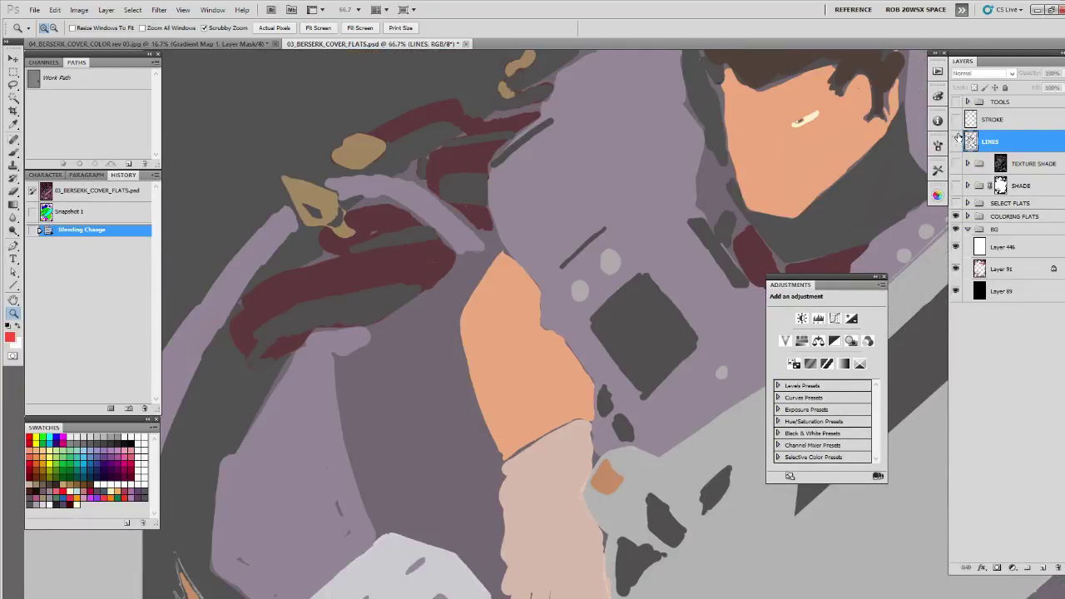
pyautogui.click(957, 120)
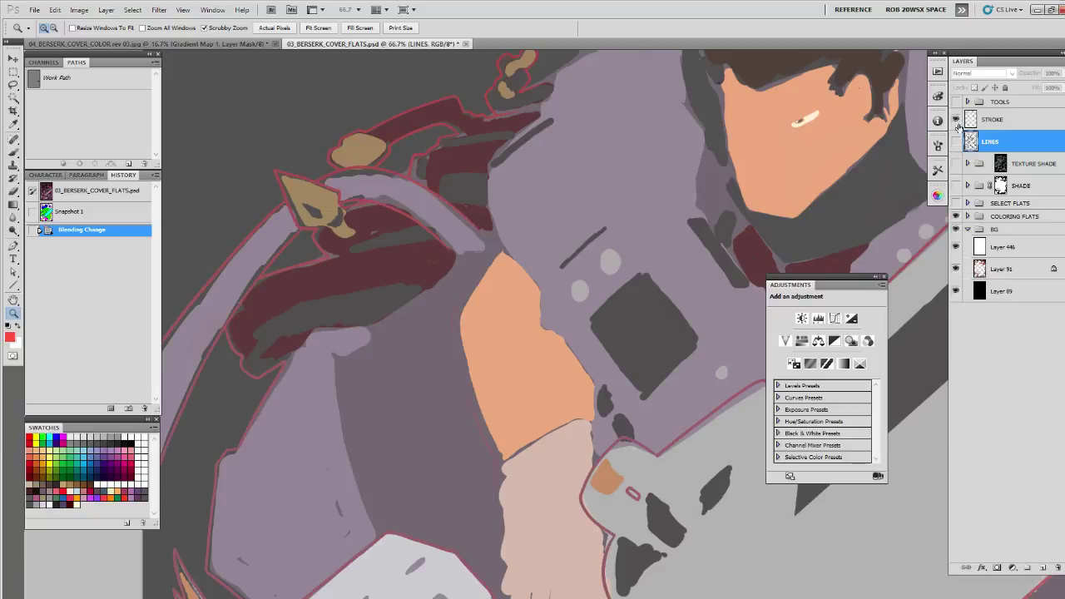
pyautogui.click(957, 120)
pyautogui.click(956, 141)
# Set the LINES layer's blending mode back to Normal
pyautogui.click(983, 74)
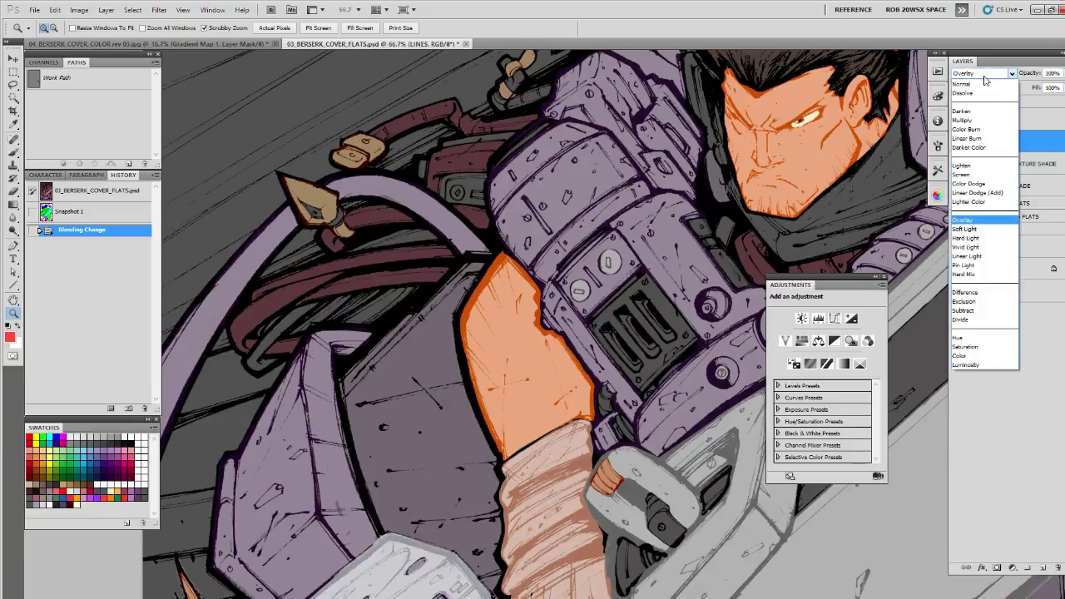
pyautogui.click(969, 83)
pyautogui.keyDown('alt'); pyautogui.click(751, 203); pyautogui.keyUp('alt')
pyautogui.keyDown('alt'); pyautogui.click(751, 203); pyautogui.keyUp('alt')
pyautogui.keyDown('alt'); pyautogui.click(751, 203); pyautogui.keyUp('alt')
pyautogui.moveTo(718, 179); pyautogui.dragTo(657, 398)
# Expand the SELECT FLATS group and hide the white Layer 446 in the BG group
pyautogui.click(967, 203)
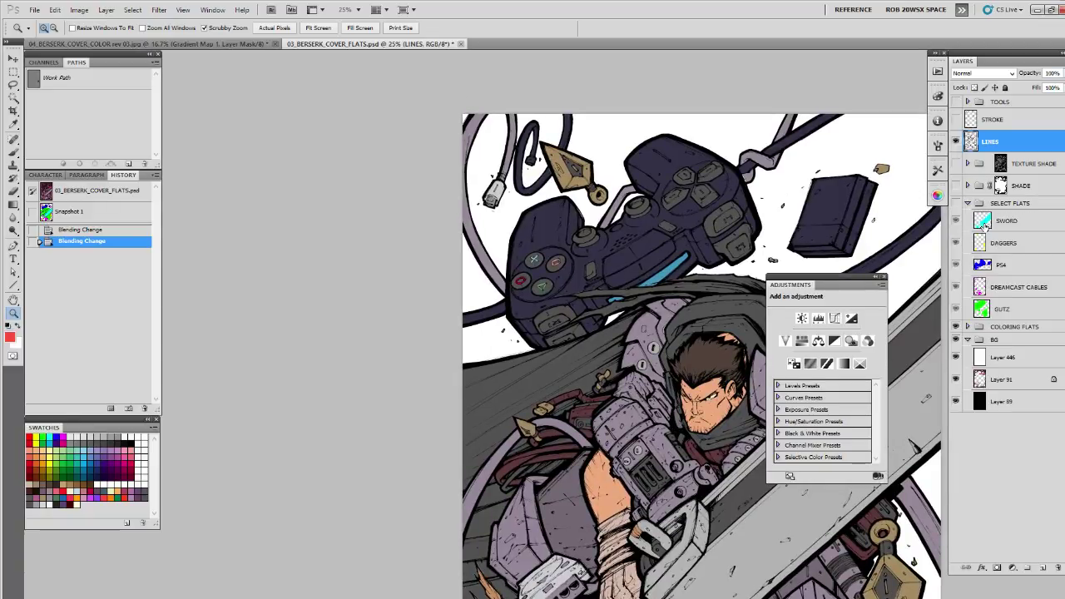
pyautogui.click(640, 311)
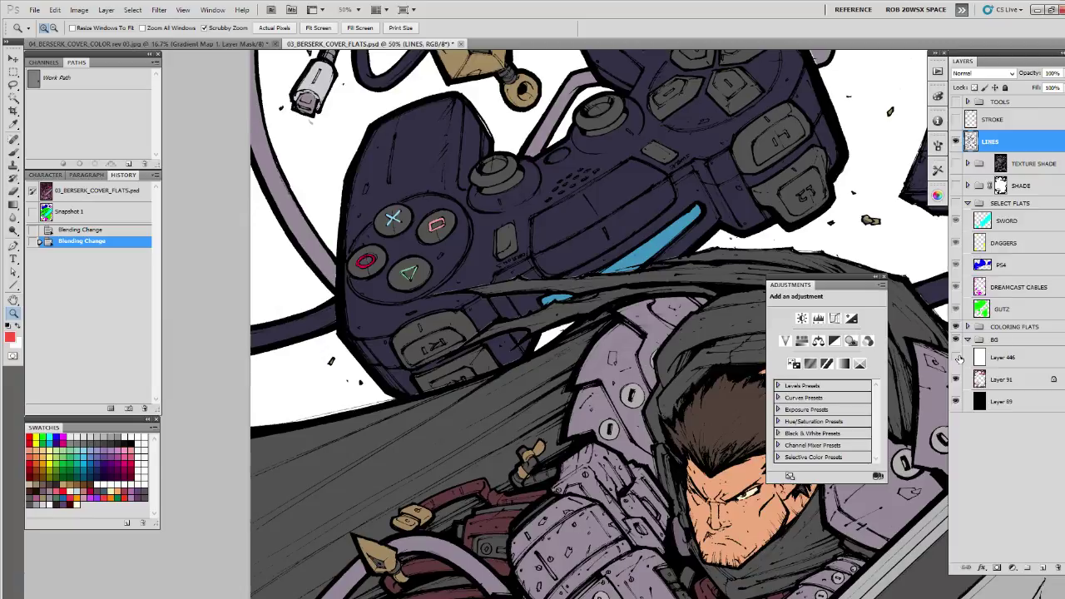
pyautogui.click(954, 357)
pyautogui.moveTo(672, 422); pyautogui.dragTo(589, 447)
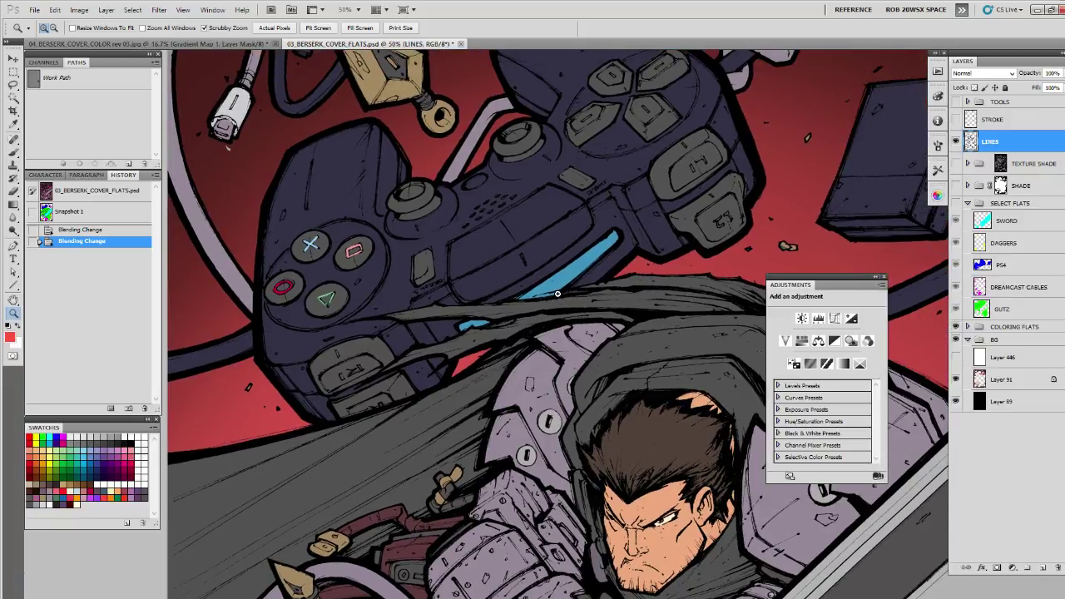
# Load the PS4 flat as a selection and brush a soft red glow over the controller's lower edge on a new layer above LINES
pyautogui.keyDown('ctrl'); pyautogui.click(986, 264); pyautogui.keyUp('ctrl')
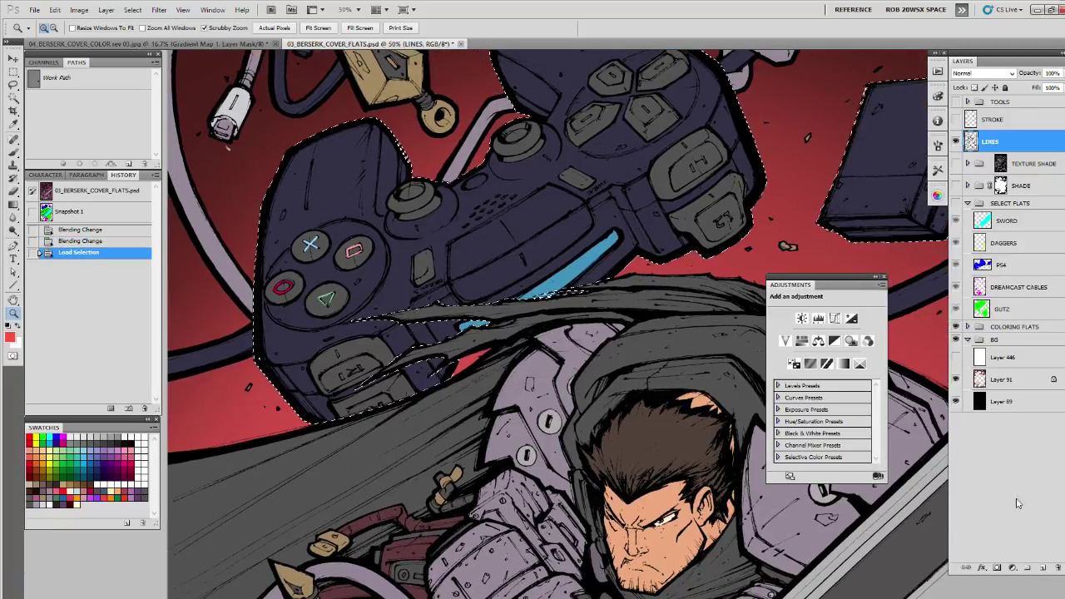
pyautogui.click(1042, 566)
pyautogui.press('b')
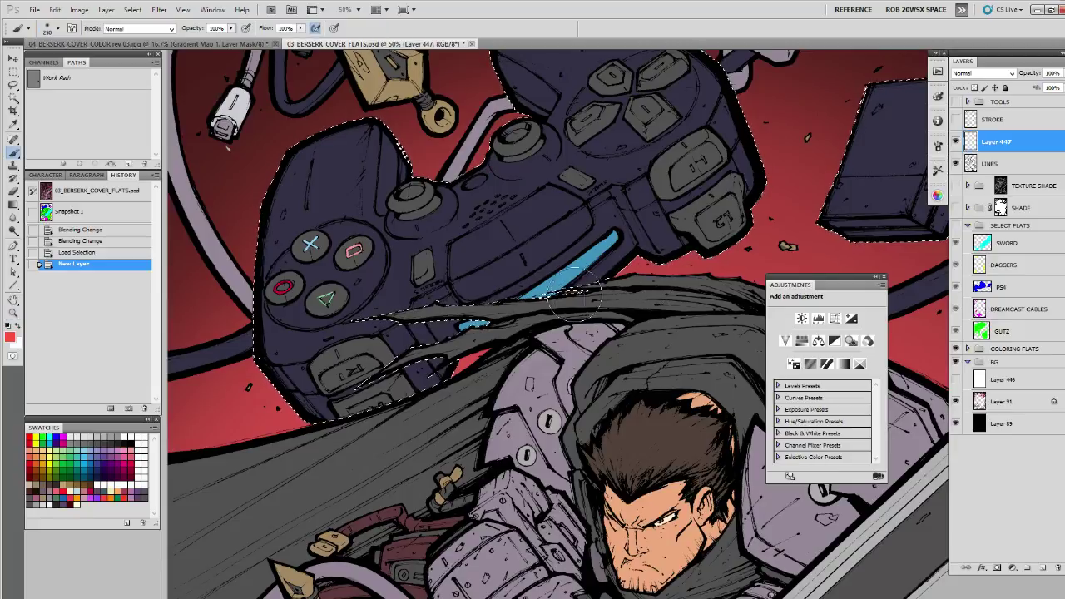
pyautogui.hotkey('ctrl', 'h')
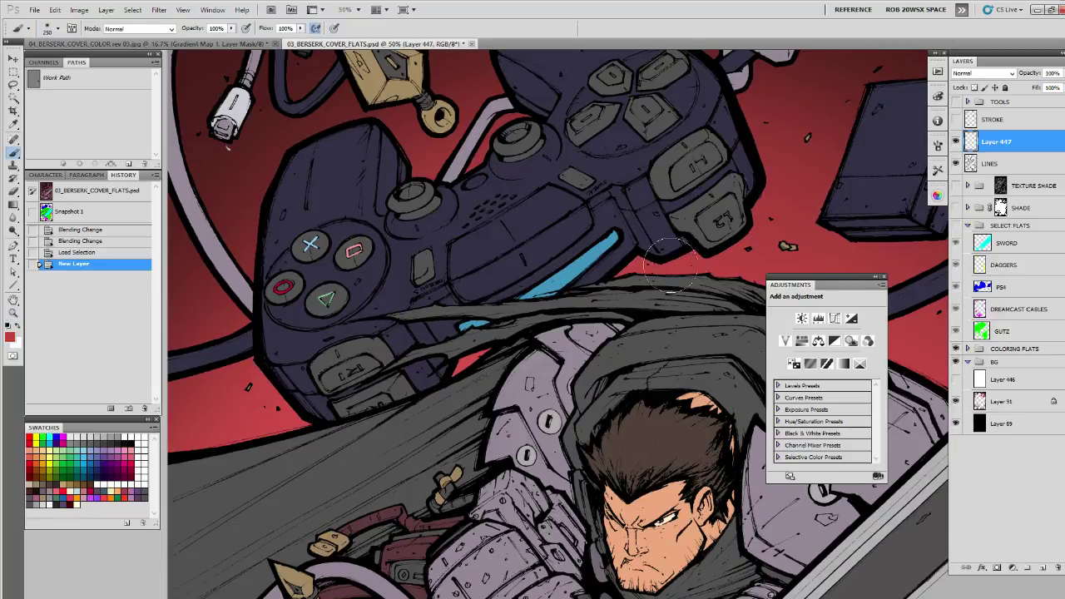
pyautogui.moveTo(669, 263)
pyautogui.mouseDown()
pyautogui.moveTo(581, 296)
pyautogui.moveTo(284, 443)
pyautogui.moveTo(640, 288)
pyautogui.moveTo(334, 419)
pyautogui.moveTo(572, 272)
pyautogui.moveTo(208, 433)
pyautogui.moveTo(720, 212)
pyautogui.moveTo(702, 248)
pyautogui.moveTo(595, 307)
pyautogui.moveTo(616, 291)
pyautogui.mouseUp()
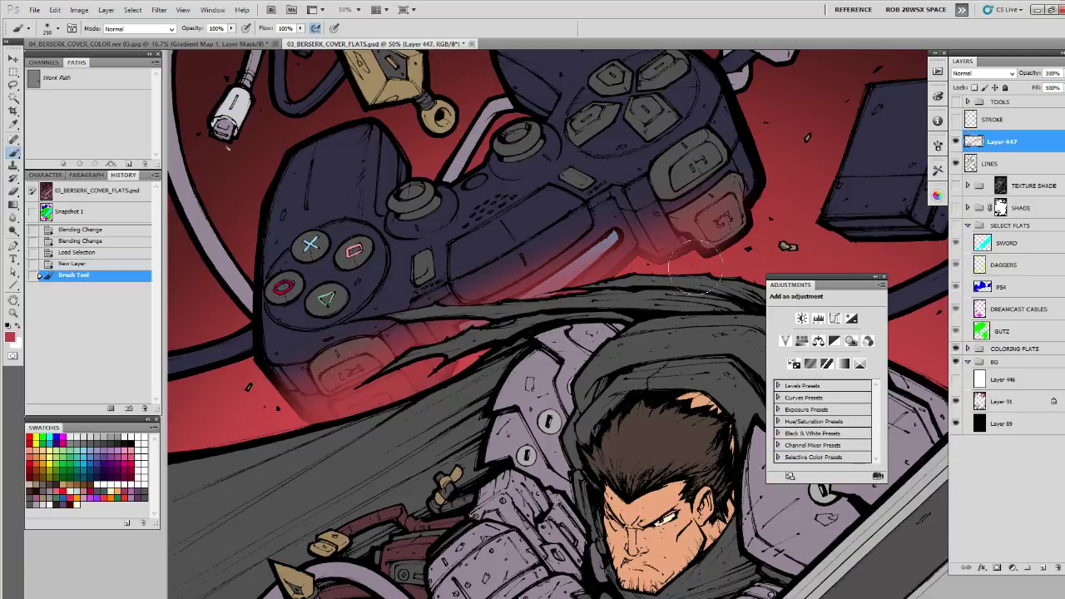
# Examine the edge of the red glow along the controller's underside up close and across the whole cover
pyautogui.press('z')
pyautogui.click(629, 267)
pyautogui.click(630, 267)
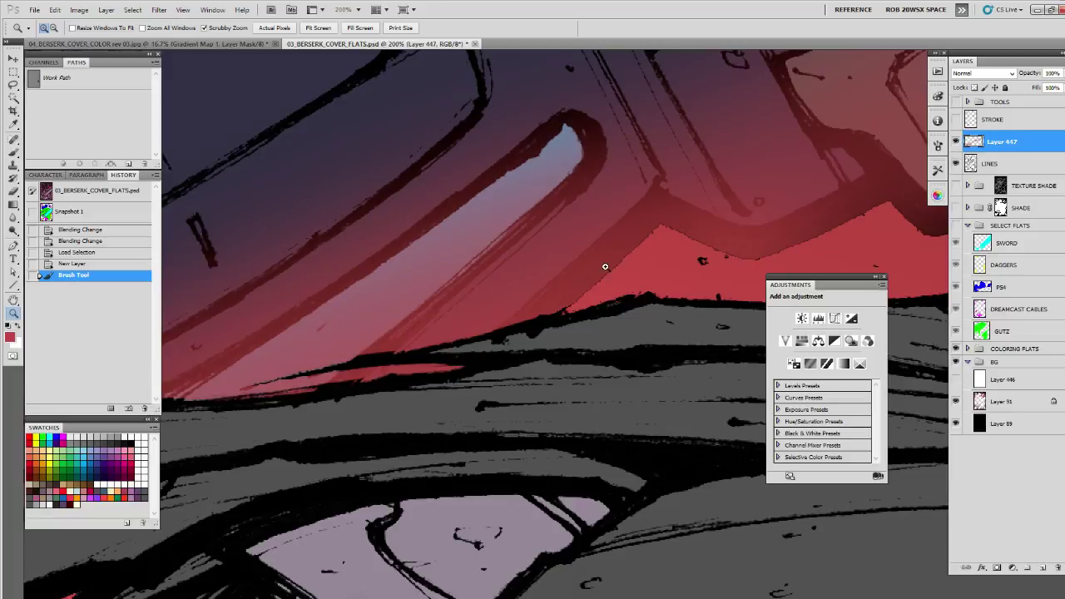
pyautogui.keyDown('alt'); pyautogui.click(575, 314); pyautogui.keyUp('alt')
pyautogui.keyDown('alt'); pyautogui.click(575, 315); pyautogui.keyUp('alt')
pyautogui.keyDown('alt'); pyautogui.click(576, 316); pyautogui.keyUp('alt')
pyautogui.keyDown('alt'); pyautogui.click(576, 316); pyautogui.keyUp('alt')
pyautogui.keyDown('alt'); pyautogui.click(577, 316); pyautogui.keyUp('alt')
pyautogui.keyDown('alt'); pyautogui.click(576, 316); pyautogui.keyUp('alt')
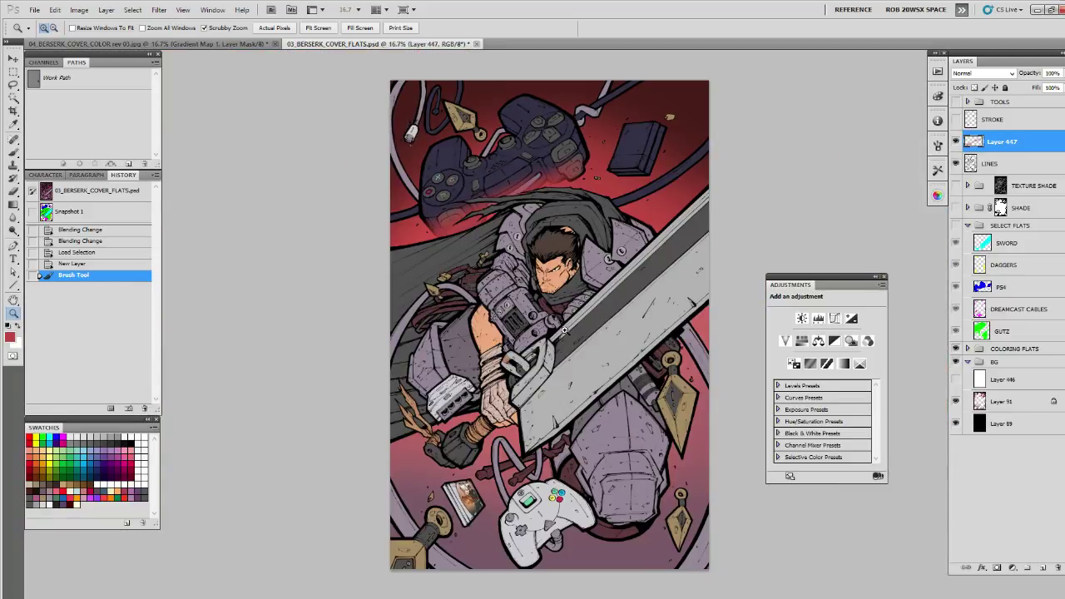
# Hide Layer 447, reload the PS4 flat as a selection and contract that selection
pyautogui.click(956, 142)
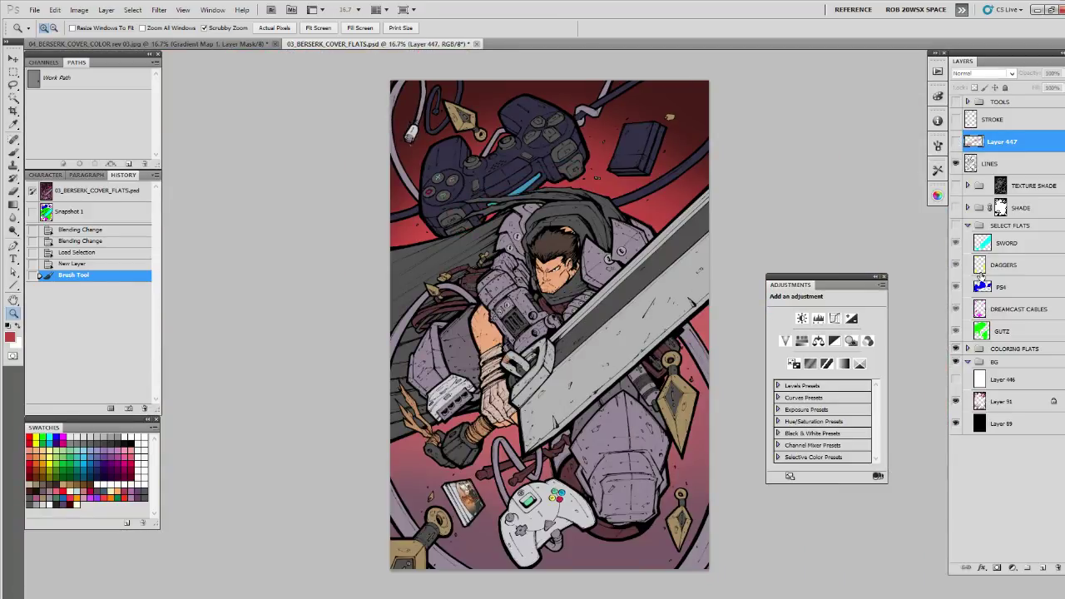
pyautogui.keyDown('ctrl'); pyautogui.click(981, 286); pyautogui.keyUp('ctrl')
pyautogui.click(983, 286)
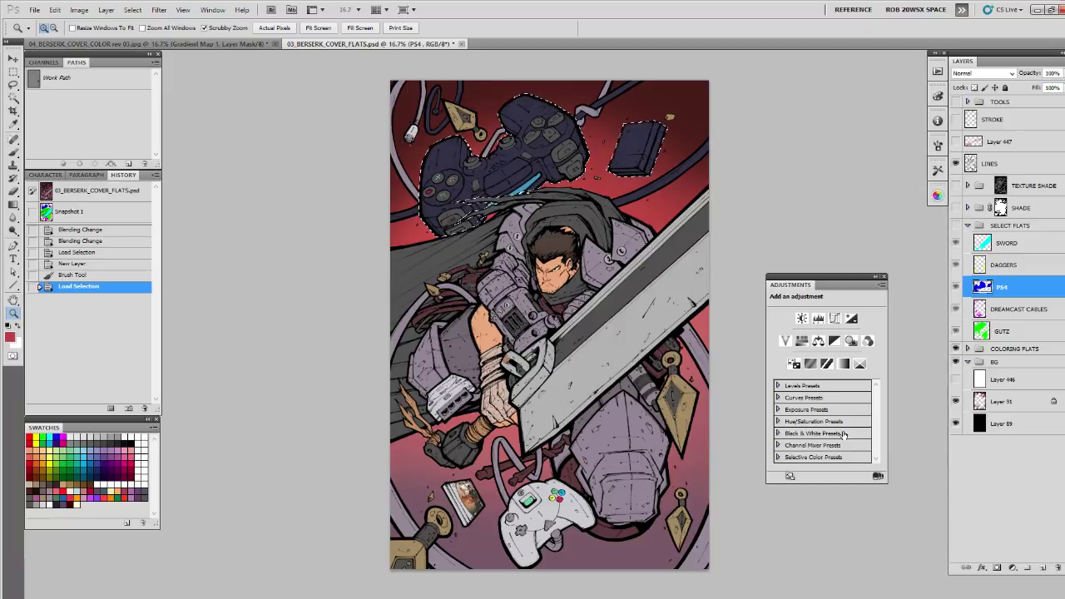
pyautogui.click(133, 10)
pyautogui.moveTo(172, 140)
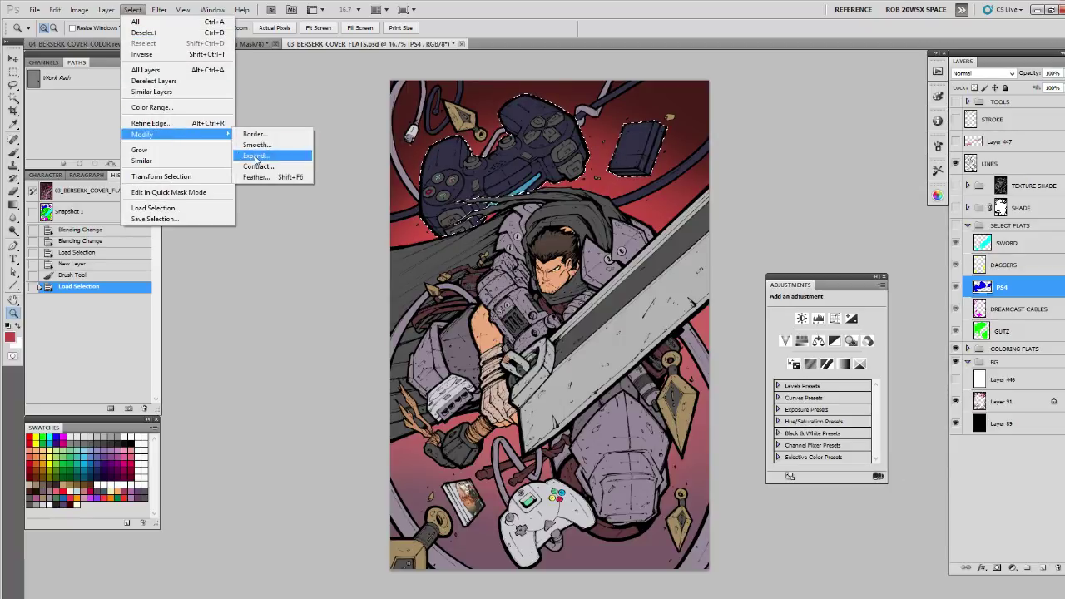
pyautogui.click(258, 166)
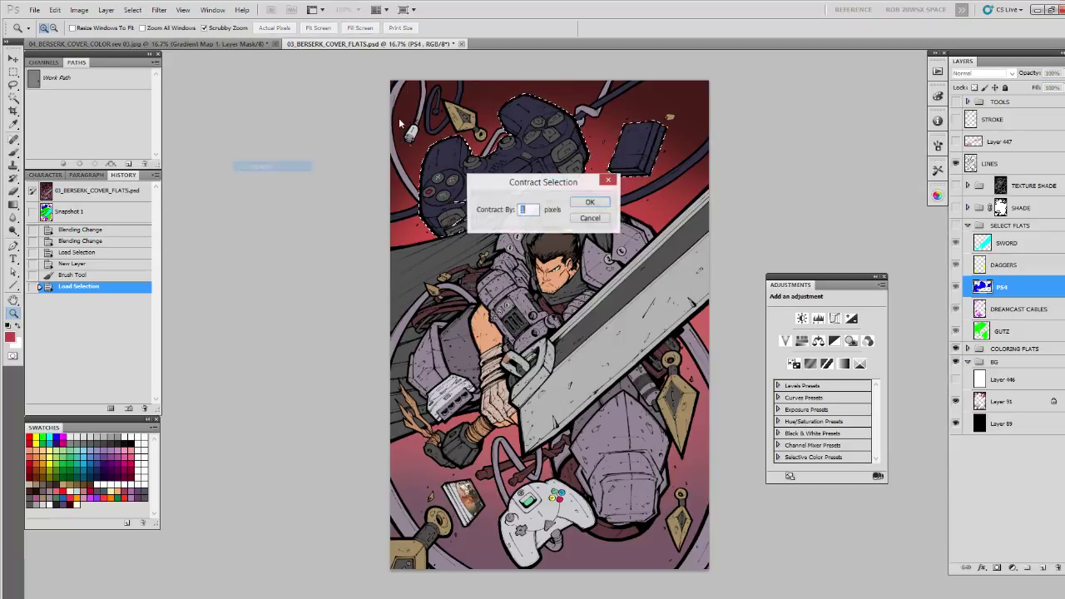
pyautogui.click(589, 202)
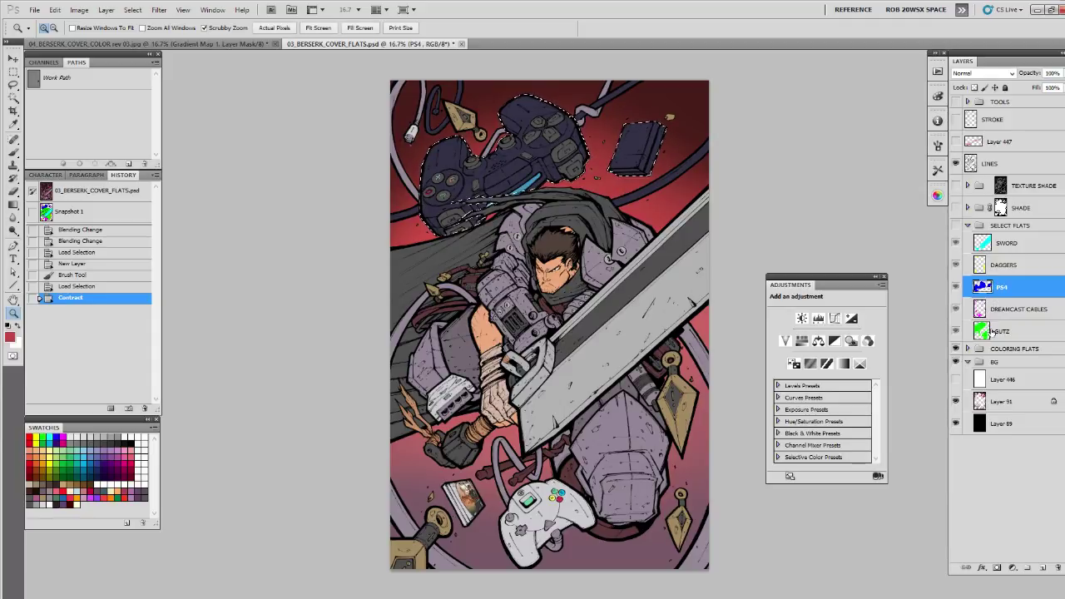
# Add a new layer above LINES and brush a red glow over the lower controller within the contracted selection
pyautogui.click(983, 159)
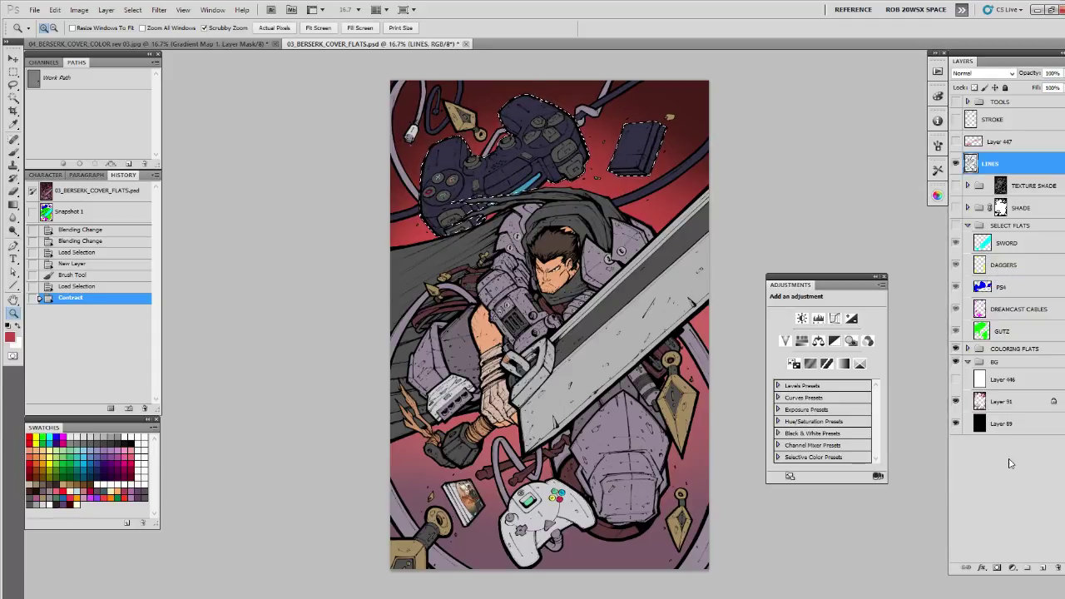
pyautogui.click(1042, 567)
pyautogui.press('b')
pyautogui.hotkey('ctrl', 'h')
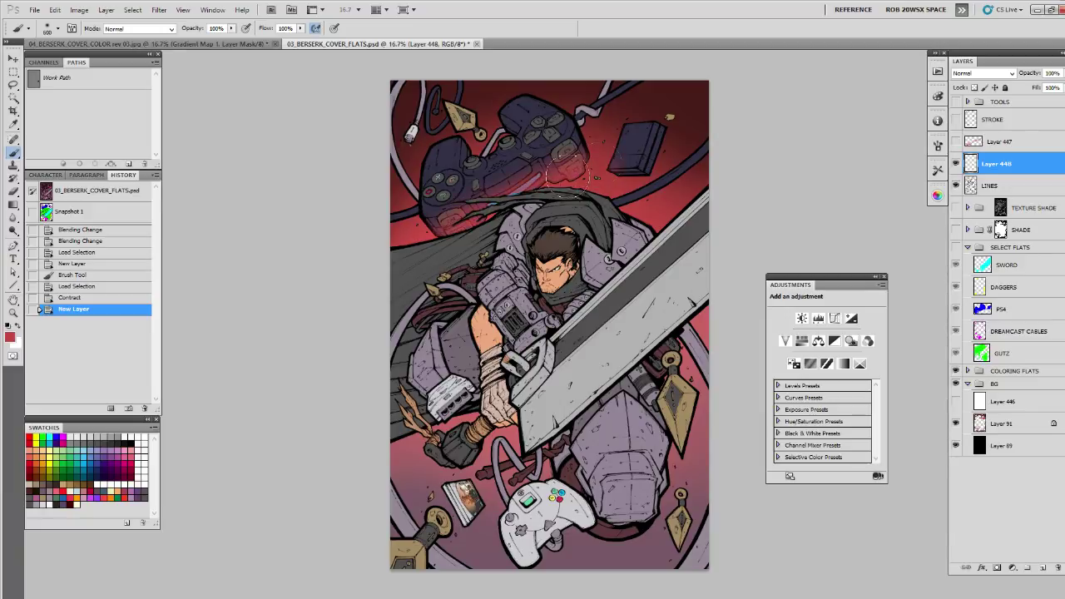
pyautogui.moveTo(511, 232); pyautogui.dragTo(524, 218)
# Examine how the contracted glow meets the controller's outline, hiding Layer 448 for comparison
pyautogui.press('z')
pyautogui.moveTo(572, 168); pyautogui.dragTo(644, 169)
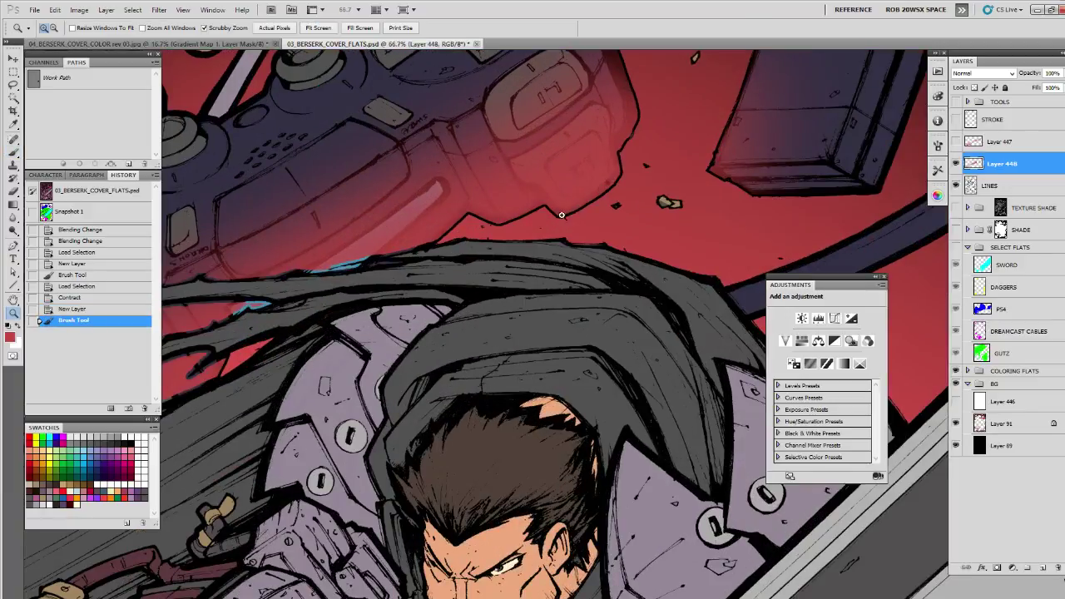
pyautogui.moveTo(623, 121); pyautogui.dragTo(664, 291)
pyautogui.moveTo(459, 371); pyautogui.dragTo(608, 348)
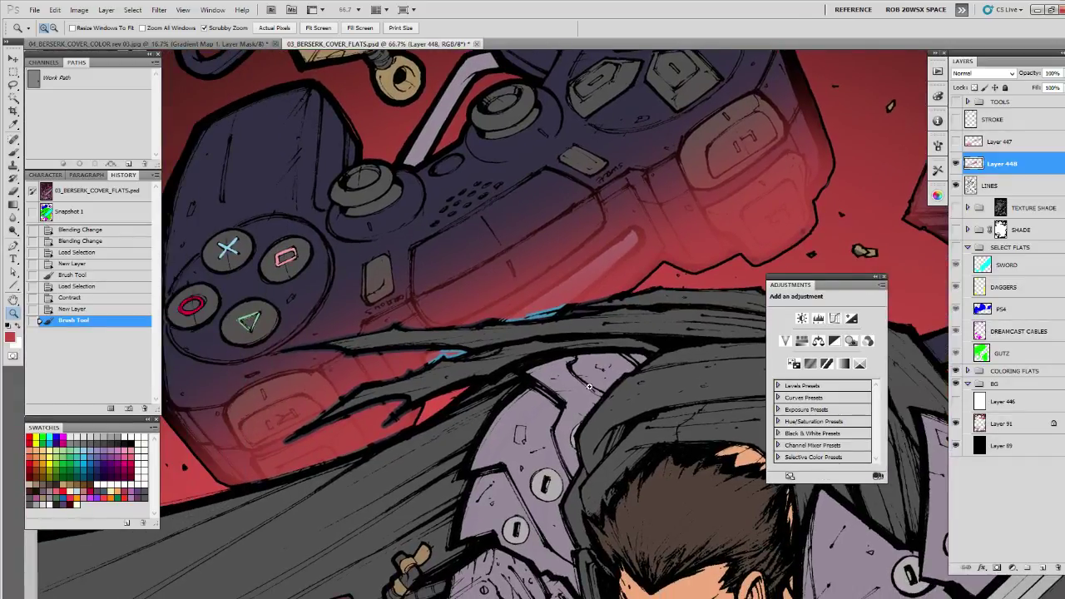
pyautogui.click(956, 164)
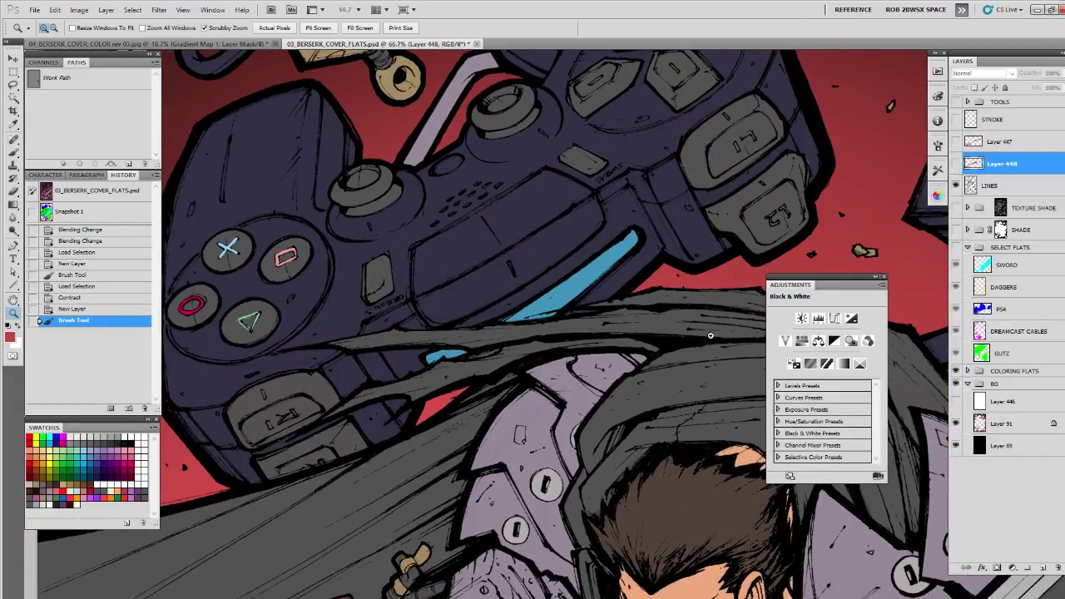
pyautogui.moveTo(843, 262); pyautogui.dragTo(836, 303)
pyautogui.moveTo(603, 159); pyautogui.dragTo(629, 188)
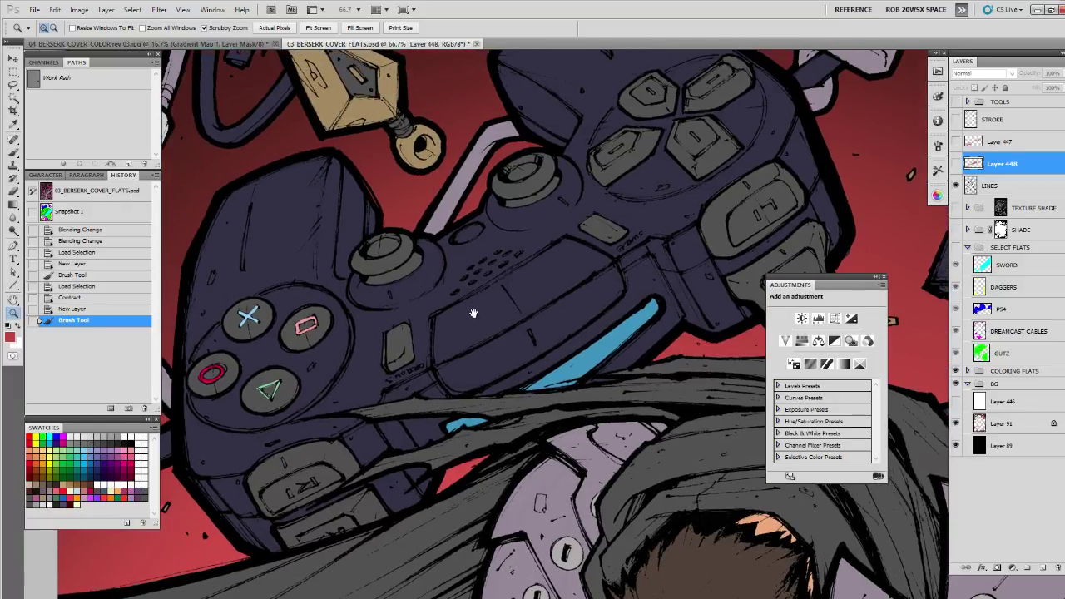
# Load the line art as a selection over the controller, make the SWORD layer active, and deselect
pyautogui.scroll(1, 475, 314)
pyautogui.hscroll(-1, 474, 313)
pyautogui.keyDown('ctrl'); pyautogui.click(982, 265); pyautogui.keyUp('ctrl')
pyautogui.click(987, 268)
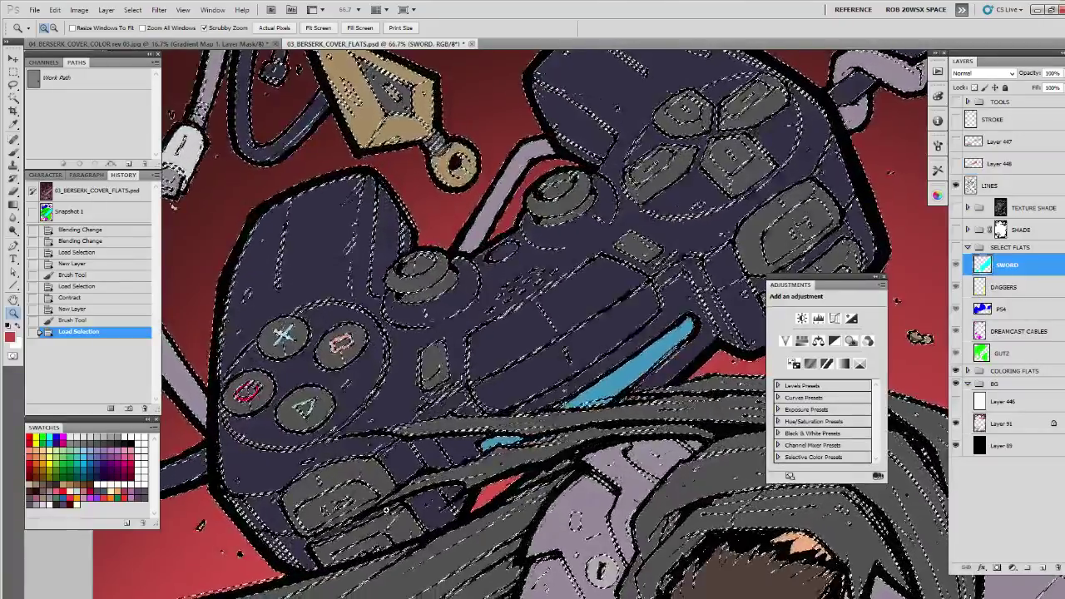
pyautogui.hotkey('ctrl', 'd')
# Collapse the SELECT FLATS group and make the SHADE group's layer mask active
pyautogui.keyDown('alt'); pyautogui.click(472, 468); pyautogui.keyUp('alt')
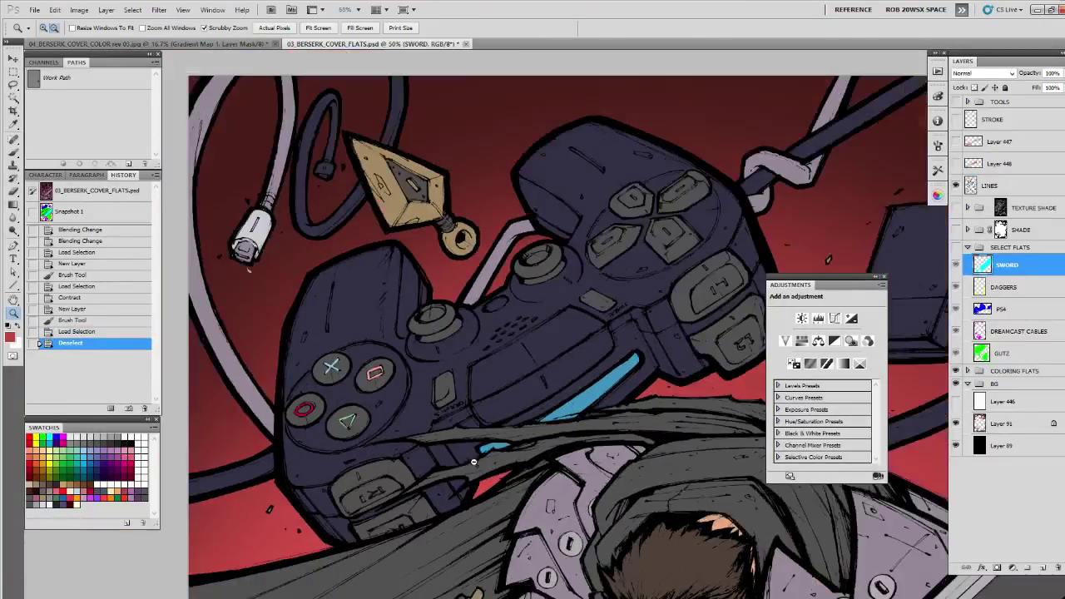
pyautogui.keyDown('alt'); pyautogui.click(472, 468); pyautogui.keyUp('alt')
pyautogui.keyDown('alt'); pyautogui.click(487, 464); pyautogui.keyUp('alt')
pyautogui.keyDown('alt'); pyautogui.click(499, 462); pyautogui.keyUp('alt')
pyautogui.keyDown('alt'); pyautogui.click(503, 460); pyautogui.keyUp('alt')
pyautogui.click(597, 438)
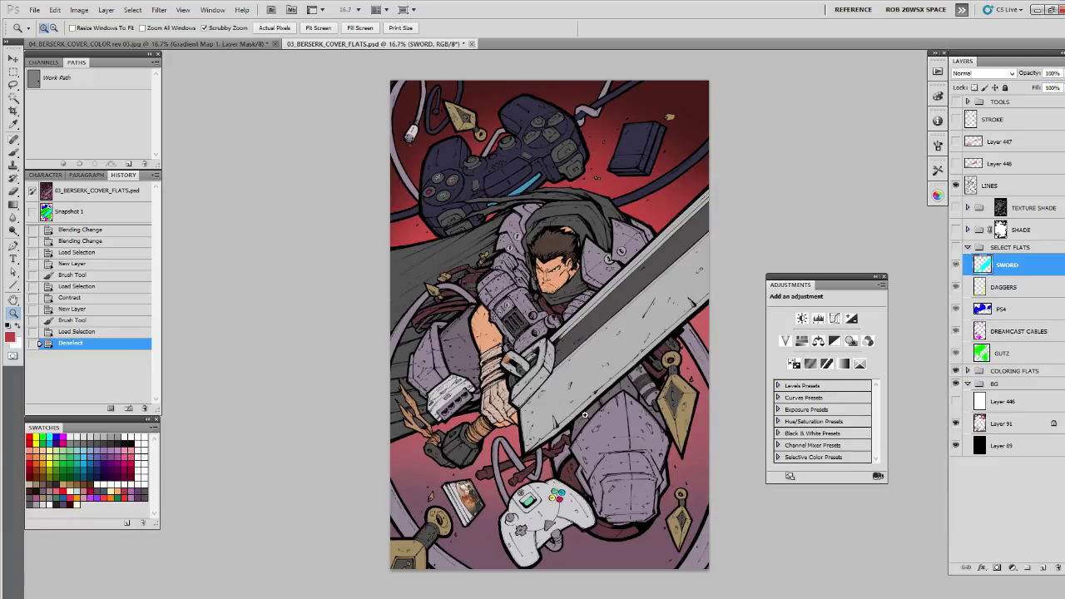
pyautogui.click(968, 247)
pyautogui.click(1002, 247)
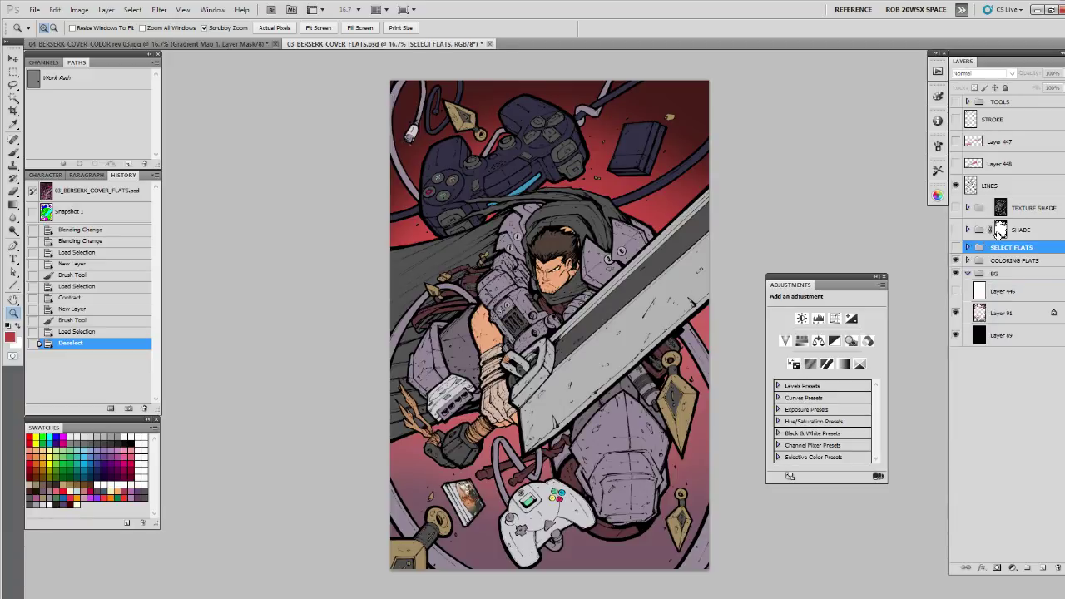
pyautogui.click(1000, 231)
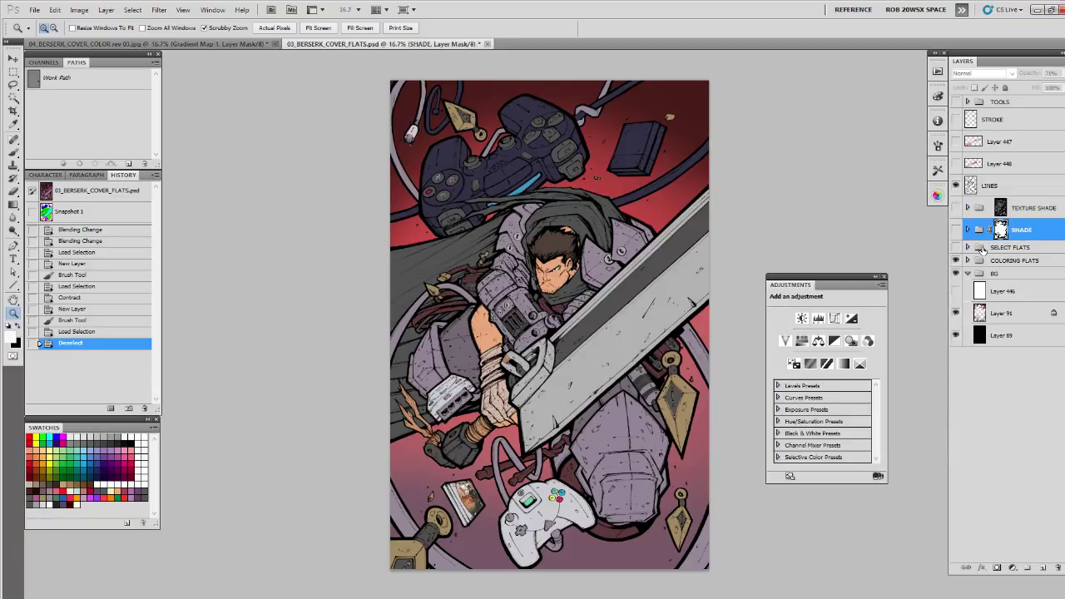
# Revert the document to Snapshot 1 and on to its originally opened state in the history
pyautogui.click(100, 213)
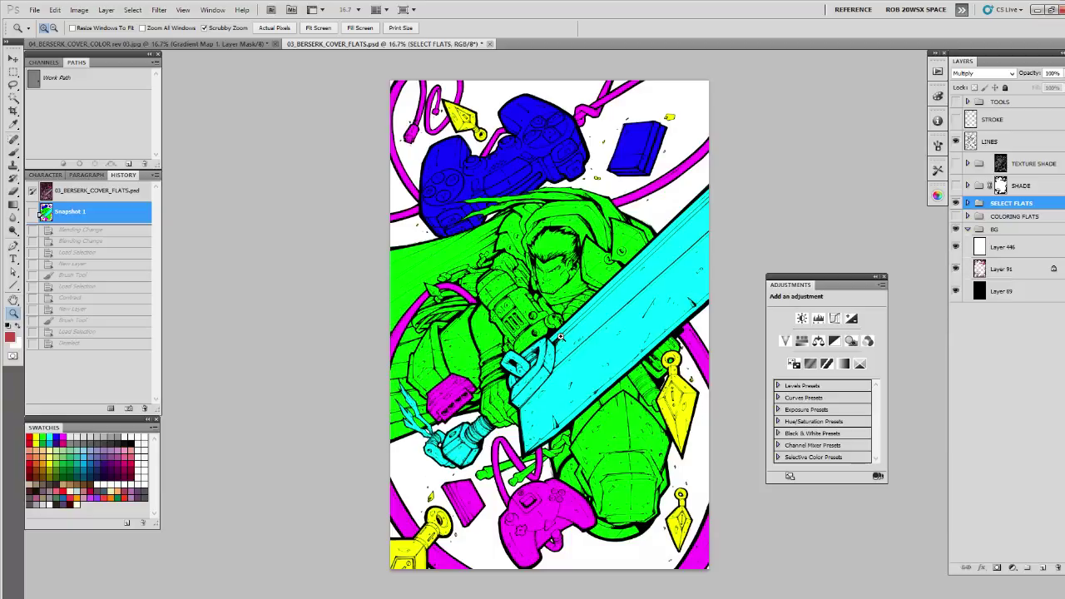
pyautogui.click(120, 192)
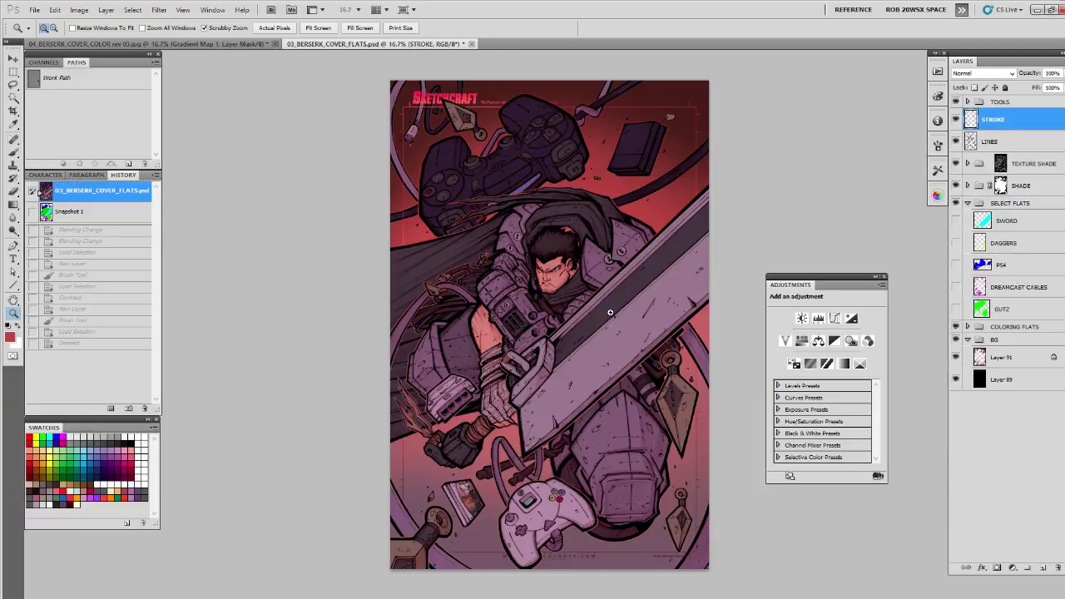
# Hide the TEXTURE SHADE and SHADE groups, toggling SHADE to compare the cover with and without it
pyautogui.moveTo(956, 164); pyautogui.dragTo(956, 186)
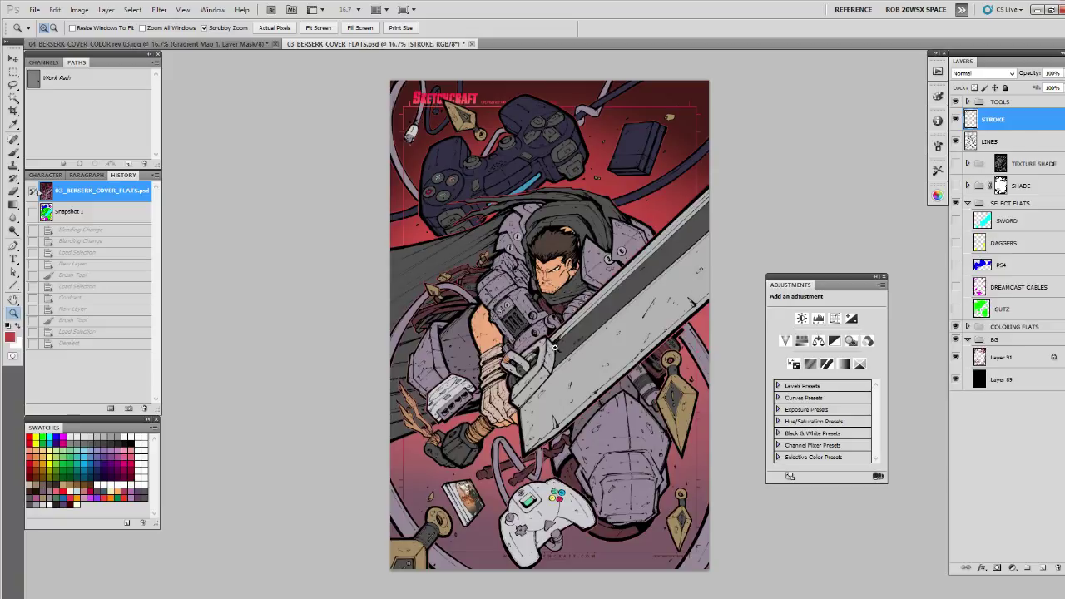
pyautogui.click(955, 186)
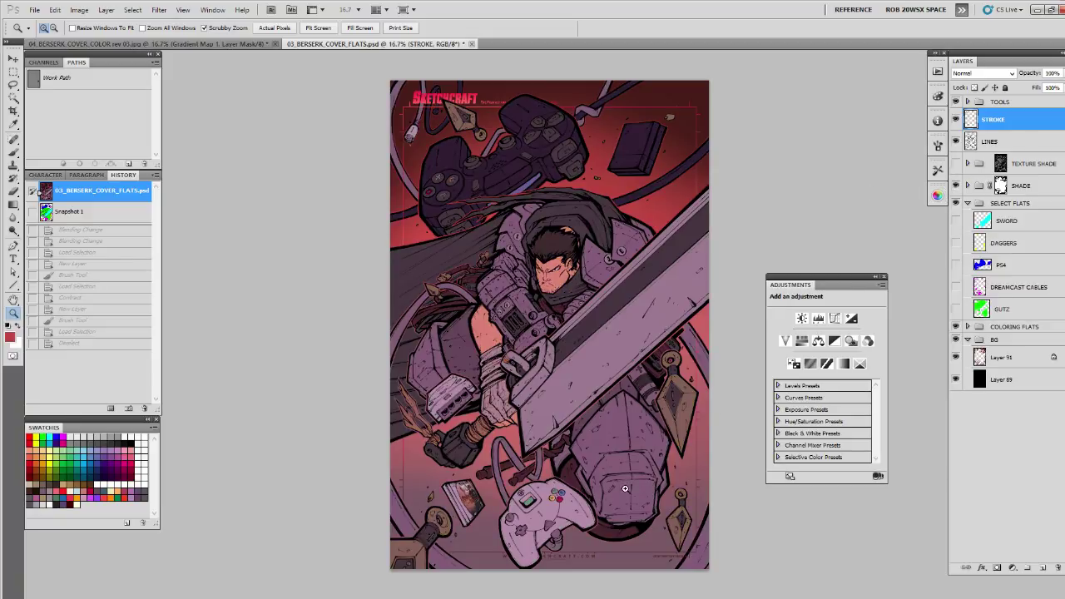
pyautogui.click(955, 185)
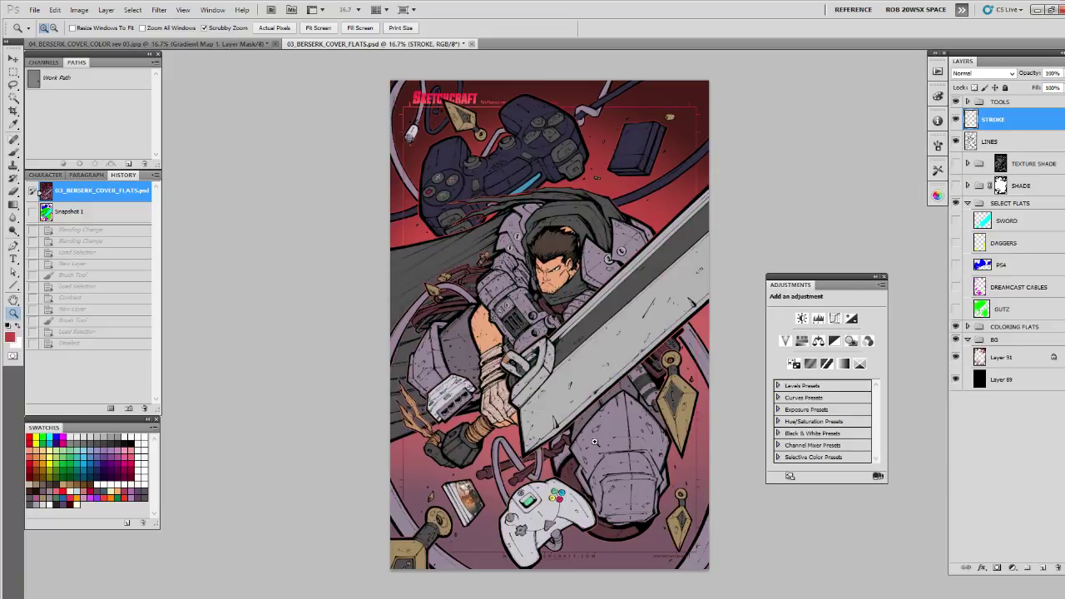
pyautogui.click(678, 391)
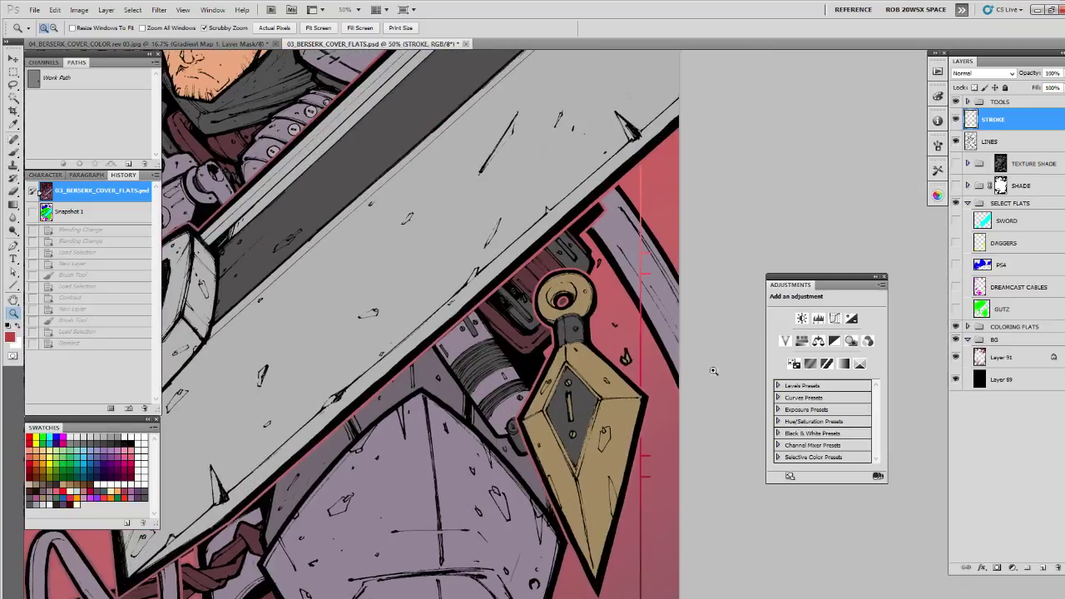
# Expand the COLORING FLATS group, select the large dagger's gold area on the C FLATS layer with the Magic Wand, and deselect it
pyautogui.click(967, 326)
pyautogui.click(998, 364)
pyautogui.press('w')
pyautogui.click(615, 423)
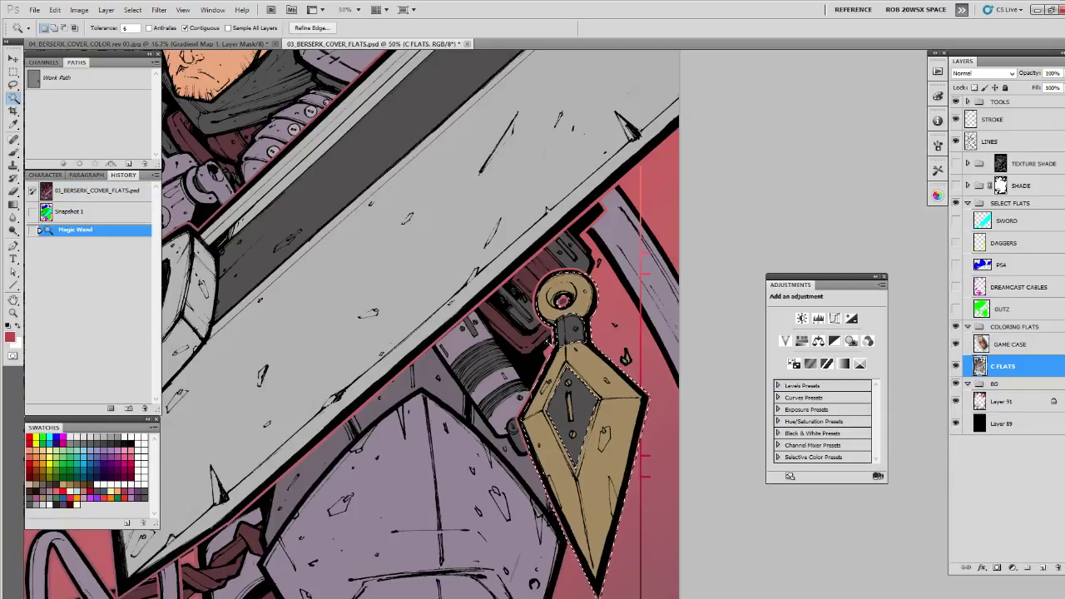
pyautogui.press('z')
pyautogui.hotkey('ctrl', '0')
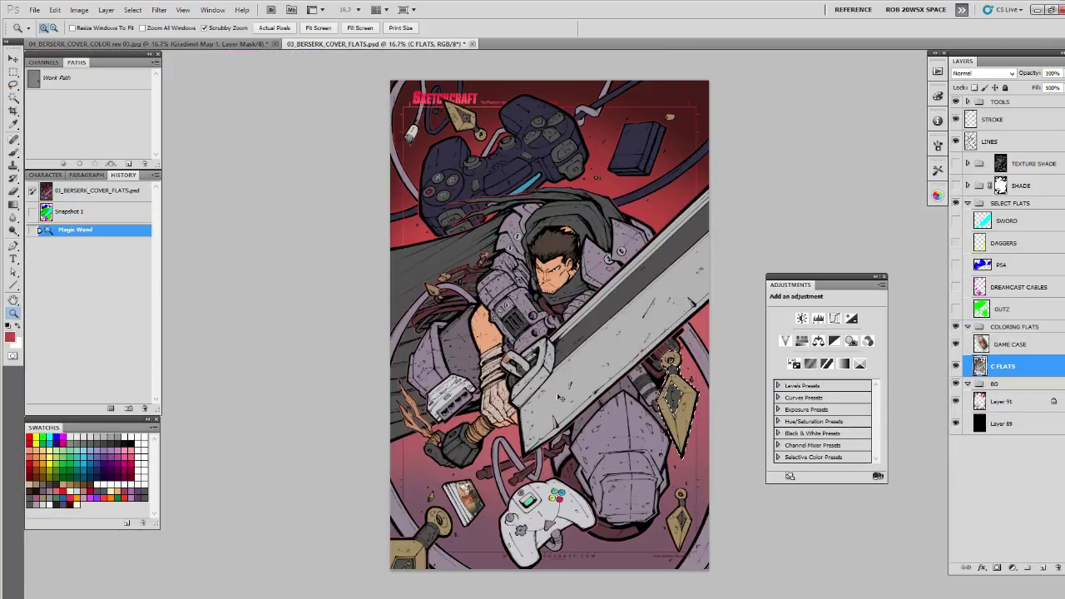
pyautogui.hotkey('ctrl', 'd')
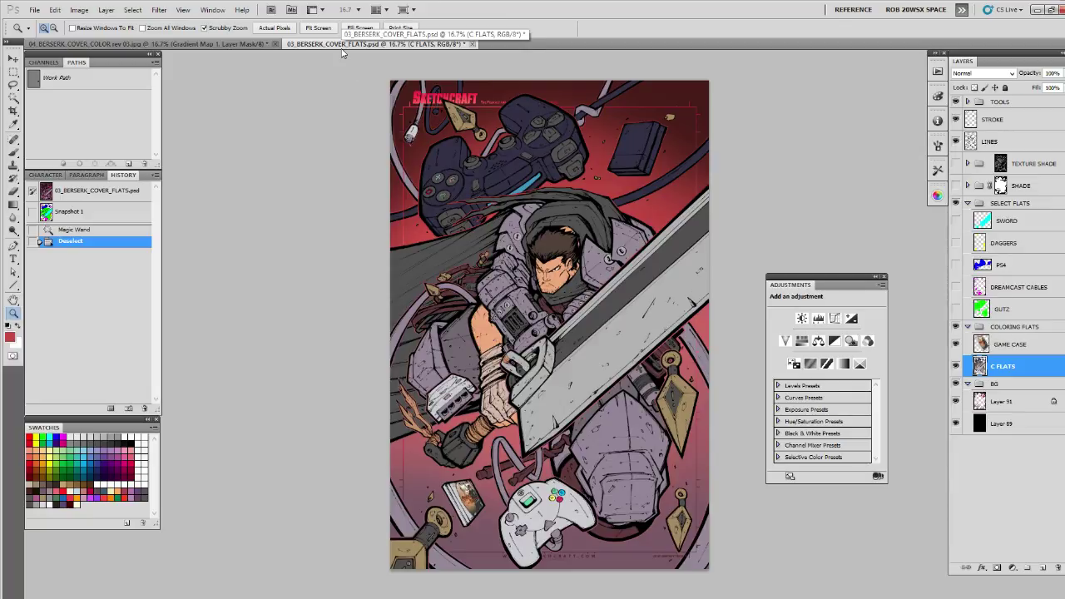
# Place 04_BERSERK_COVER_COLOR rev 03.jpg after the flats document in the open document order and show its Gradient Map 1 layer
pyautogui.moveTo(234, 44); pyautogui.dragTo(457, 198)
pyautogui.moveTo(334, 32); pyautogui.dragTo(582, 43)
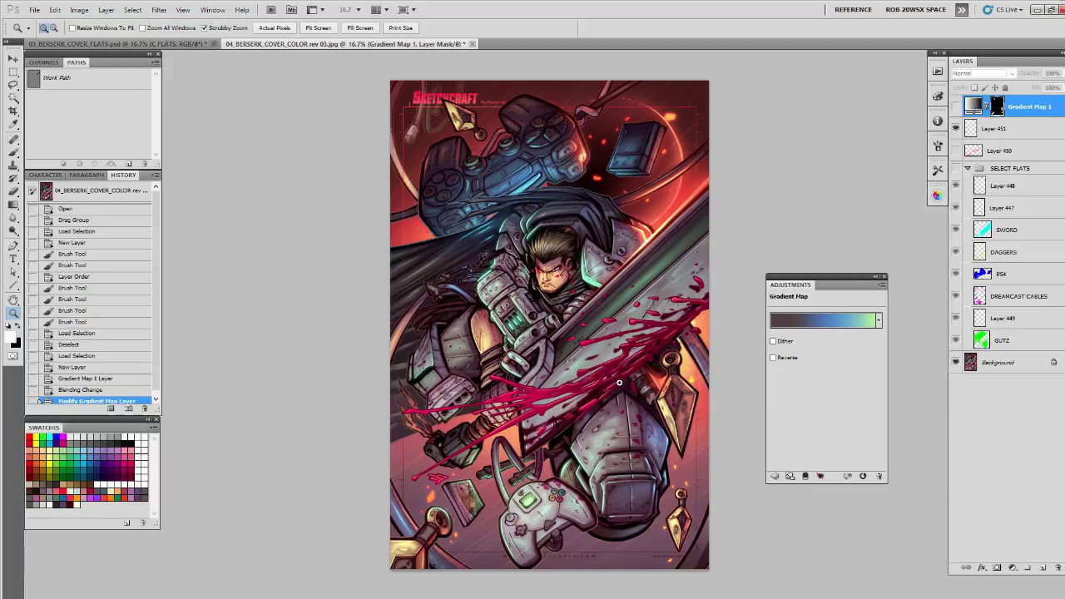
pyautogui.click(956, 106)
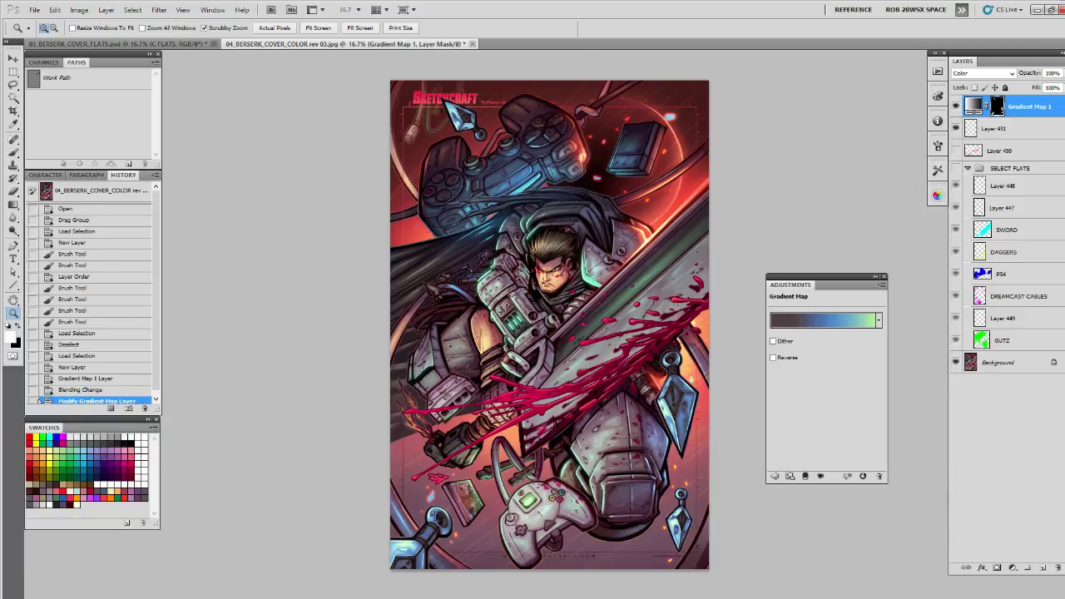
# Switch to 03_BERSERK_COVER_FLATS.psd and restore Snapshot 1 from the history
pyautogui.click(197, 45)
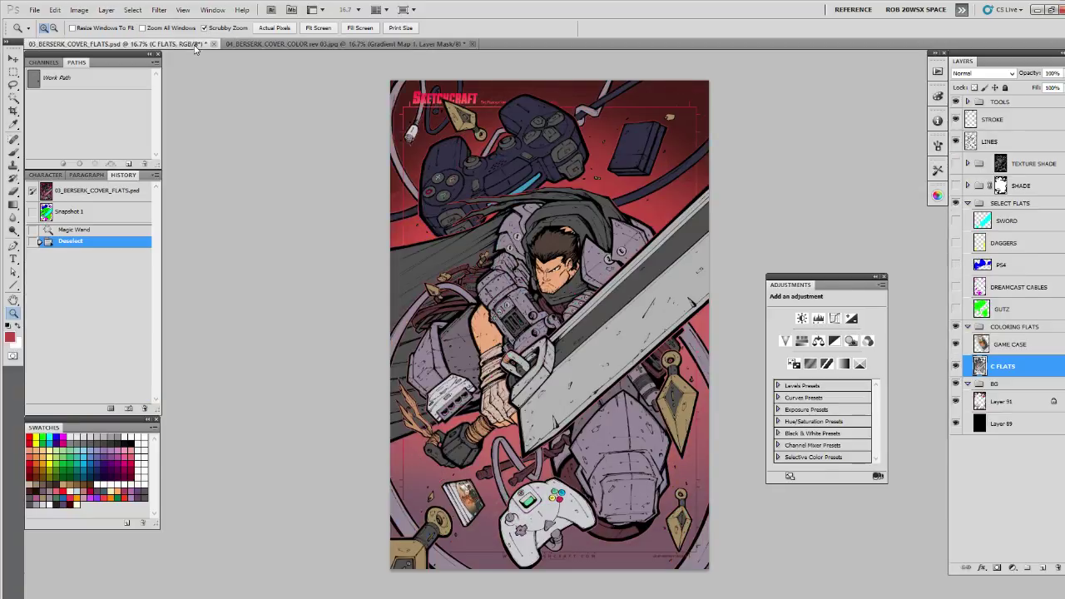
pyautogui.click(100, 211)
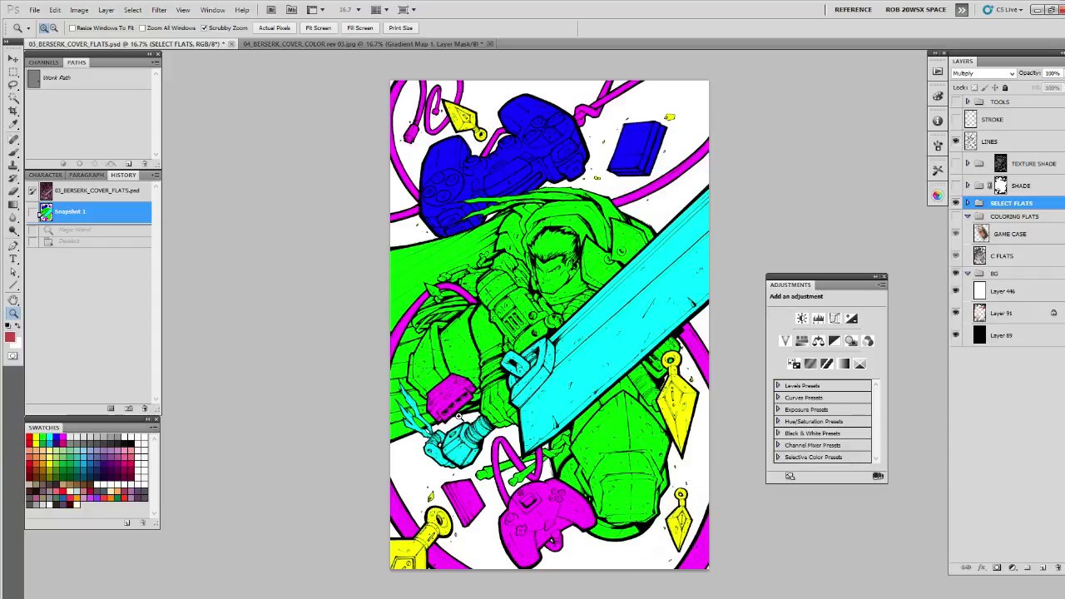
# Examine the line art over the green selection flat up close around the character's face and arm armor
pyautogui.click(550, 322)
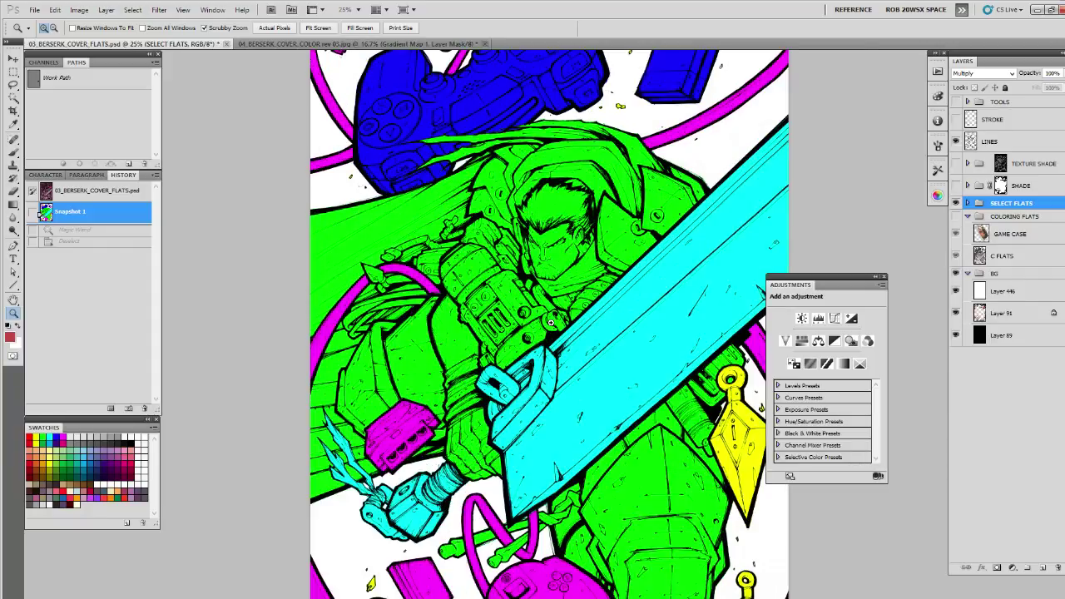
pyautogui.click(550, 322)
pyautogui.click(499, 328)
pyautogui.click(441, 335)
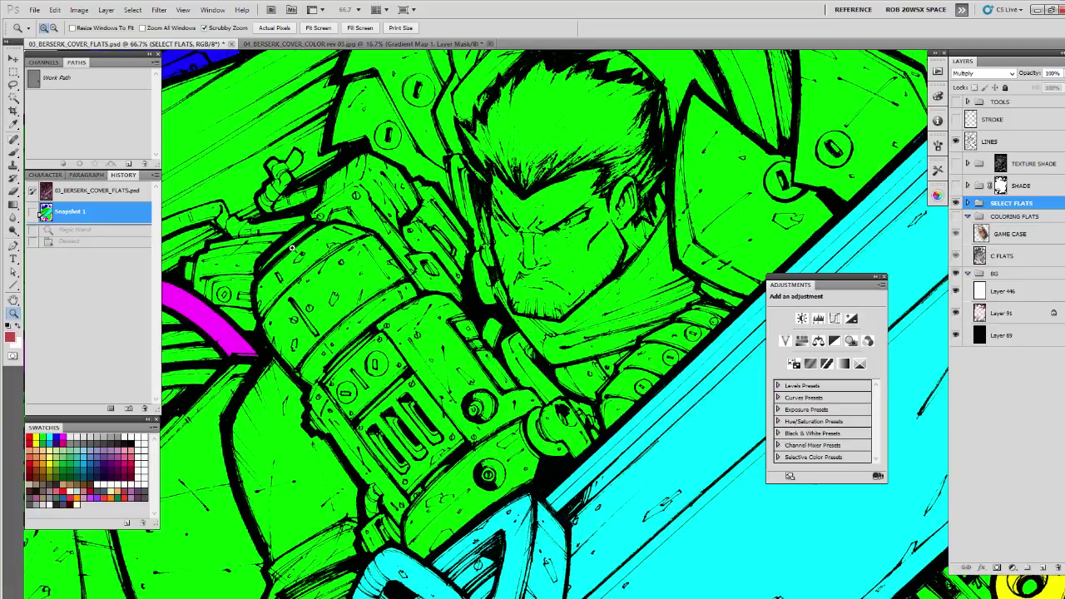
pyautogui.moveTo(375, 282); pyautogui.dragTo(453, 309)
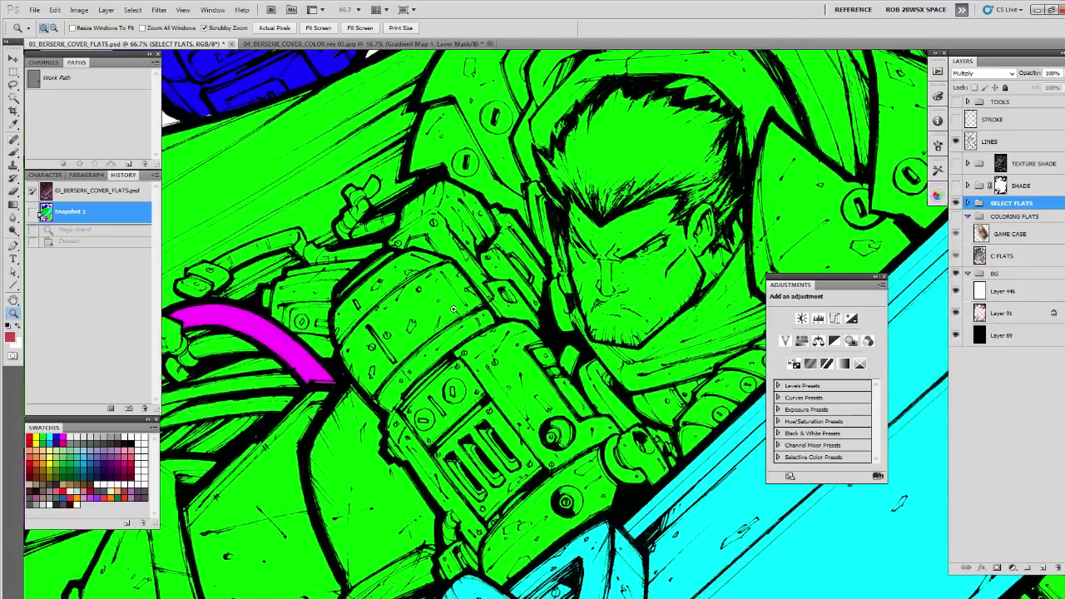
pyautogui.click(410, 291)
pyautogui.moveTo(360, 249); pyautogui.dragTo(391, 329)
pyautogui.tripleClick(390, 330)
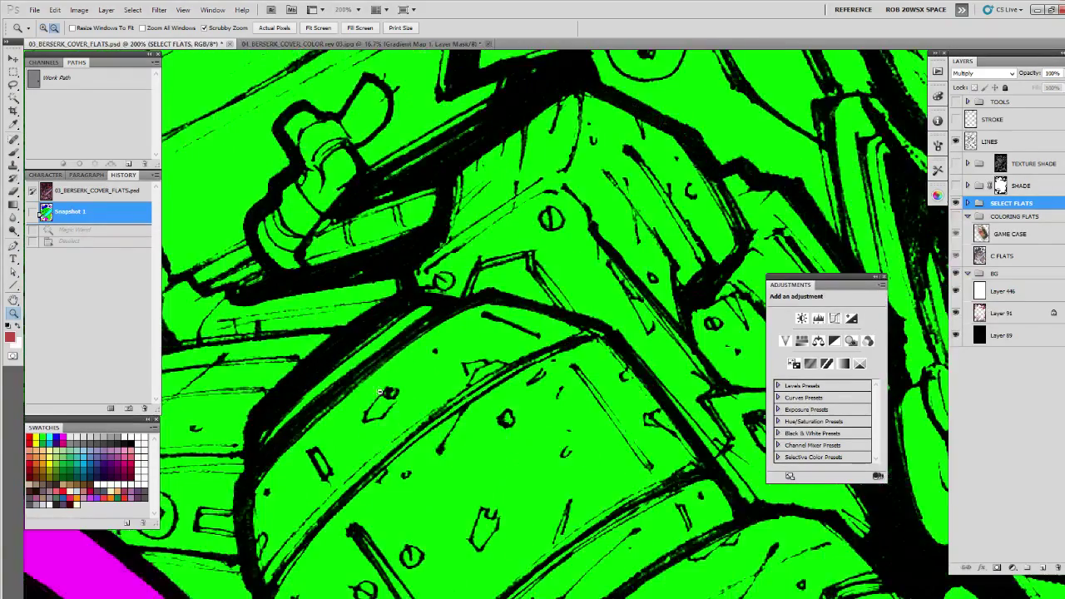
pyautogui.keyDown('alt'); pyautogui.click(362, 358); pyautogui.keyUp('alt')
pyautogui.keyDown('alt'); pyautogui.click(377, 405); pyautogui.keyUp('alt')
pyautogui.keyDown('alt'); pyautogui.click(389, 413); pyautogui.keyUp('alt')
pyautogui.keyDown('alt'); pyautogui.click(390, 414); pyautogui.keyUp('alt')
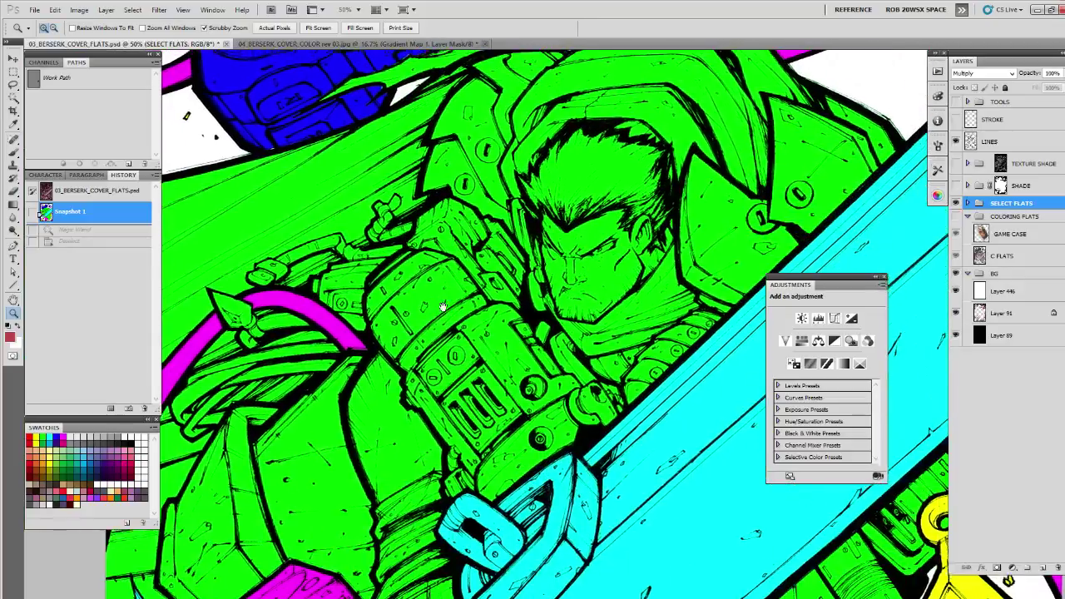
# Show the COLORING FLATS group and hide the SELECT FLATS group to view the full cover in its local colors
pyautogui.click(955, 216)
pyautogui.click(955, 202)
pyautogui.keyDown('alt'); pyautogui.click(517, 336); pyautogui.keyUp('alt')
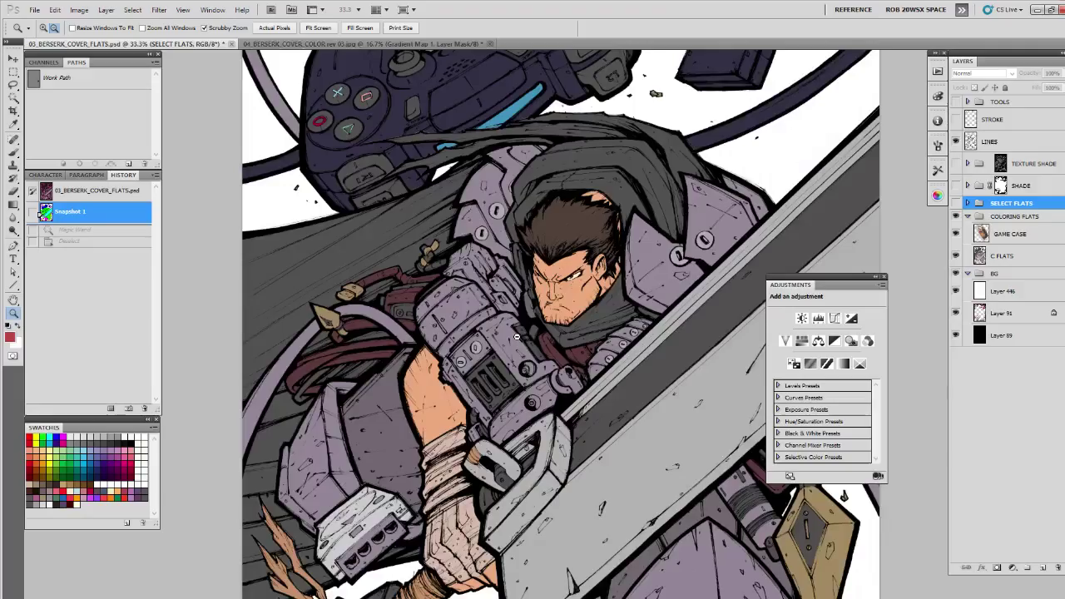
pyautogui.keyDown('alt'); pyautogui.click(516, 336); pyautogui.keyUp('alt')
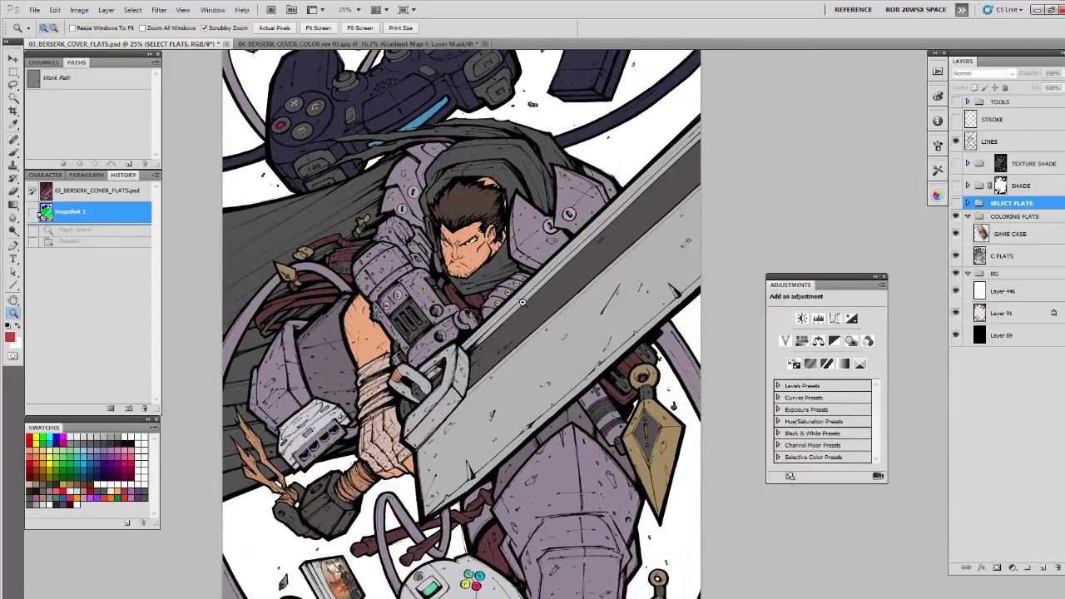
pyautogui.keyDown('alt'); pyautogui.click(523, 302); pyautogui.keyUp('alt')
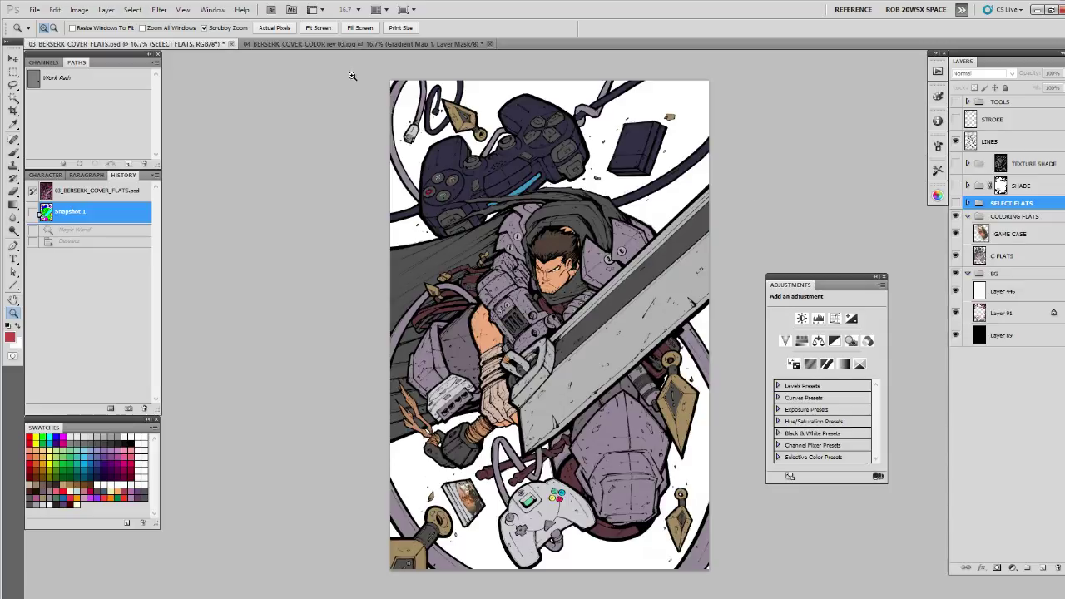
# Switch to 04_BERSERK_COVER_COLOR rev 03.jpg and hide the Gradient Map 1 layer
pyautogui.click(345, 43)
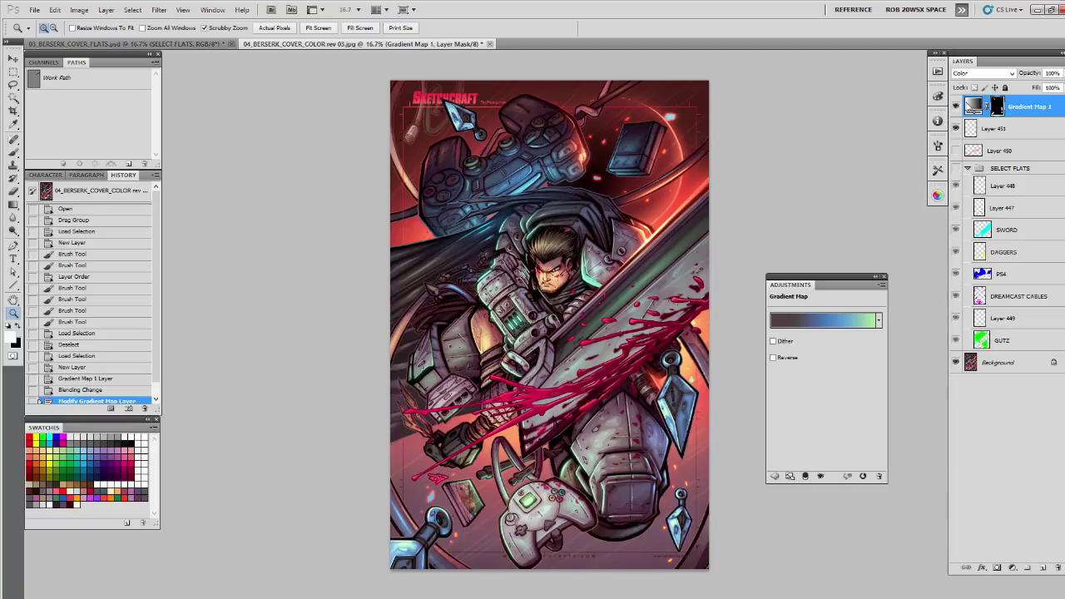
pyautogui.click(956, 105)
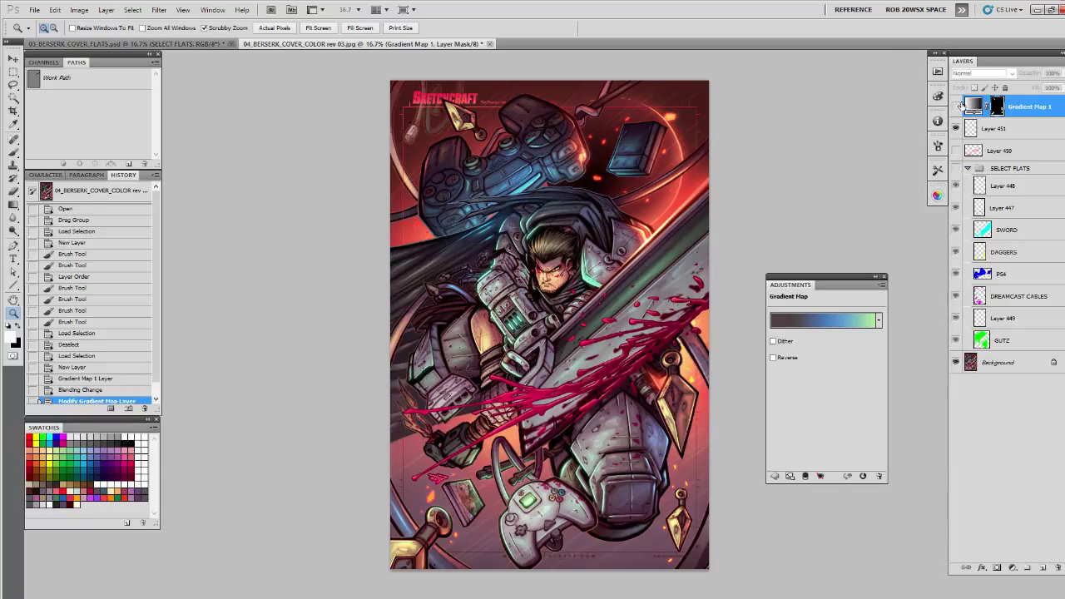